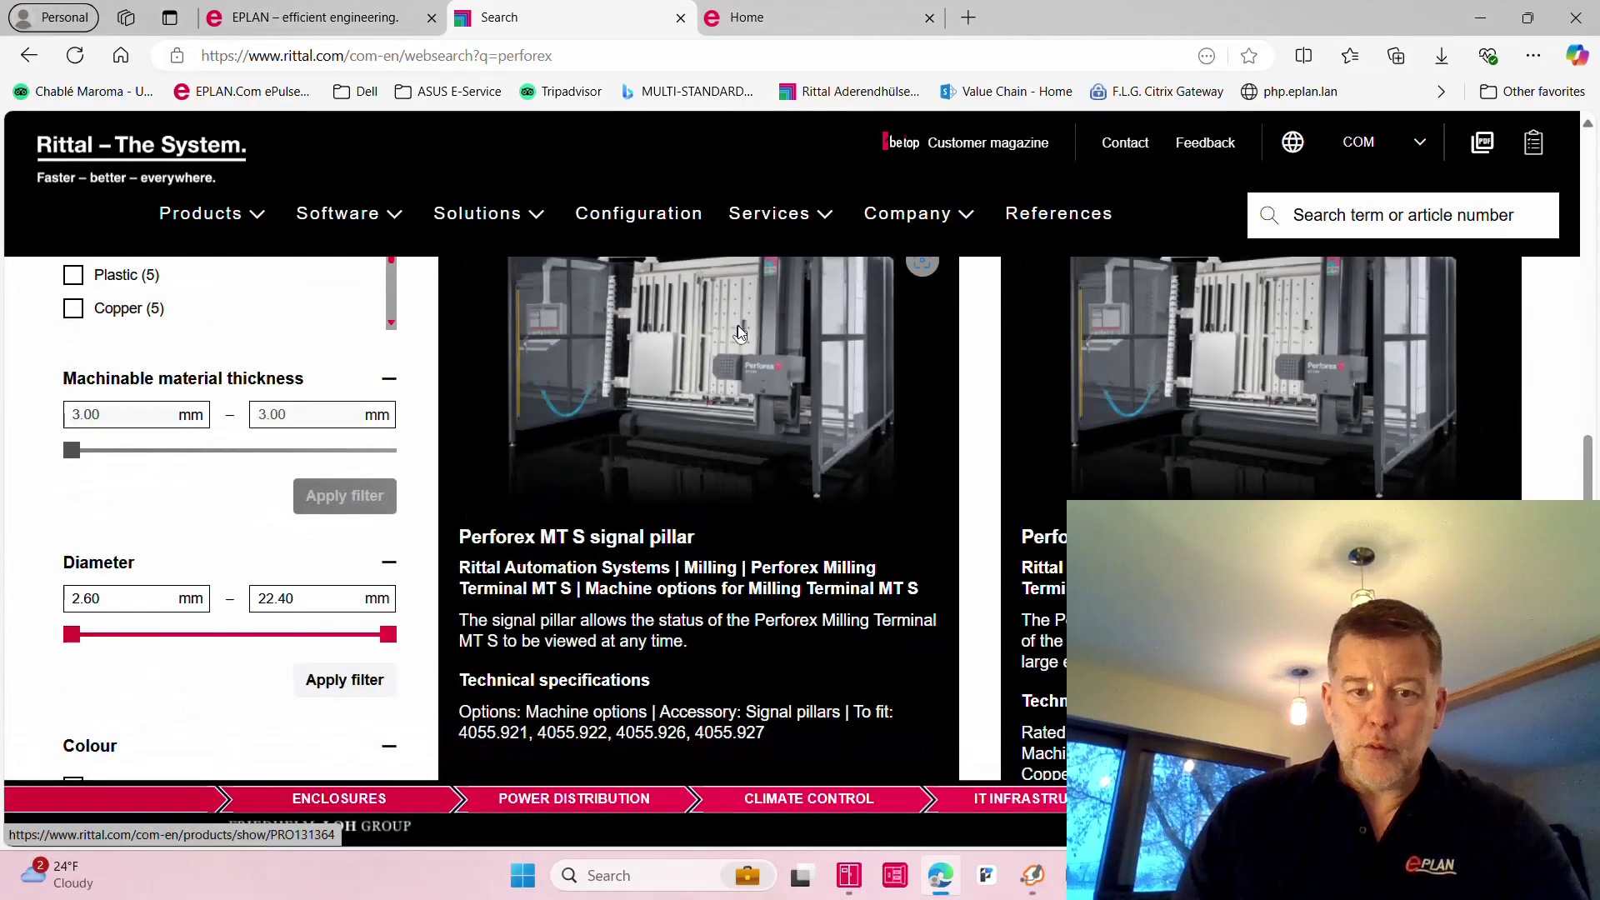
Leave the Rittal Perforex search results for the EPLAN Canada tab and bring up the window switcher.
{"action": "scroll", "coordinate": [742, 358], "scroll_direction": "up", "scroll_amount": 5}
{"action": "scroll", "coordinate": [748, 384], "scroll_direction": "up", "scroll_amount": 5}
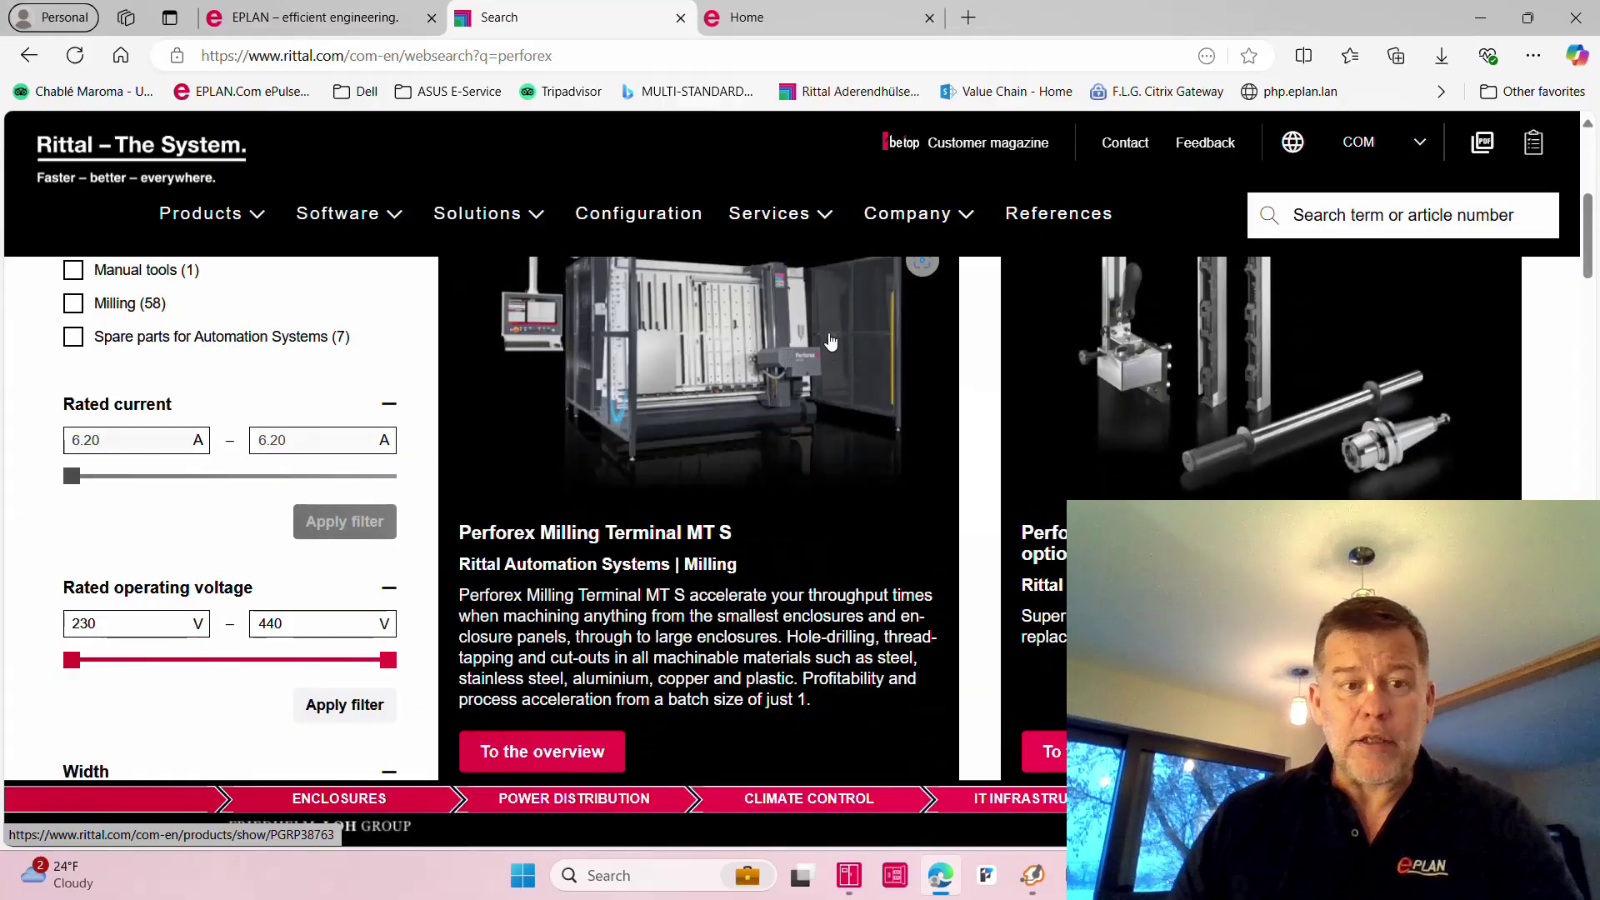
{"action": "left_click", "coordinate": [341, 10]}
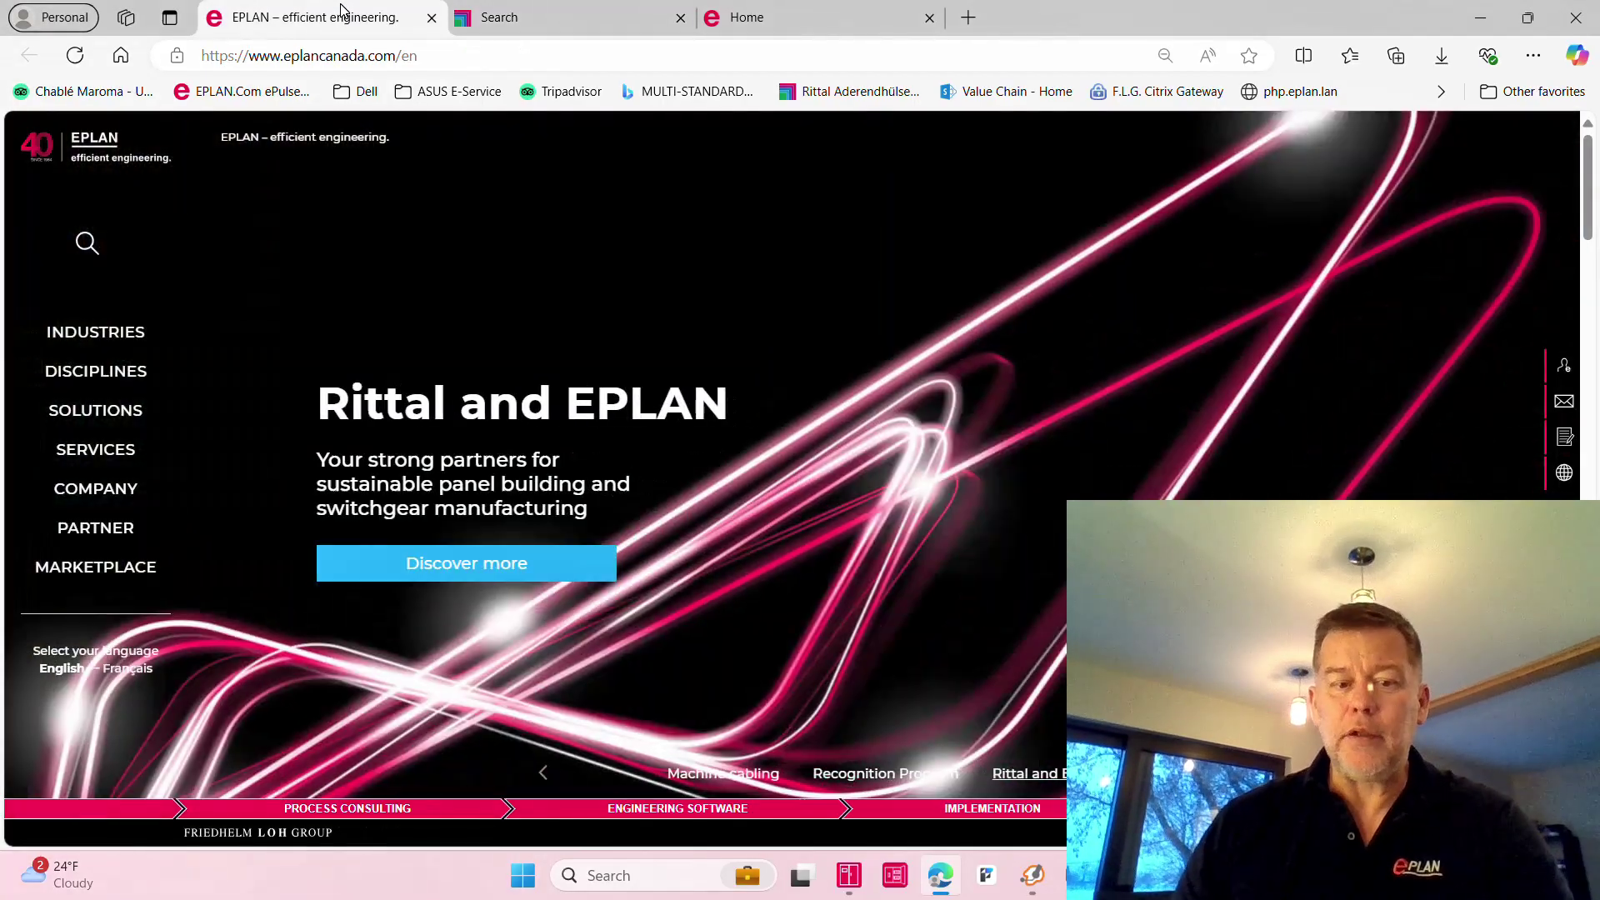
{"action": "key", "text": "alt+Tab"}
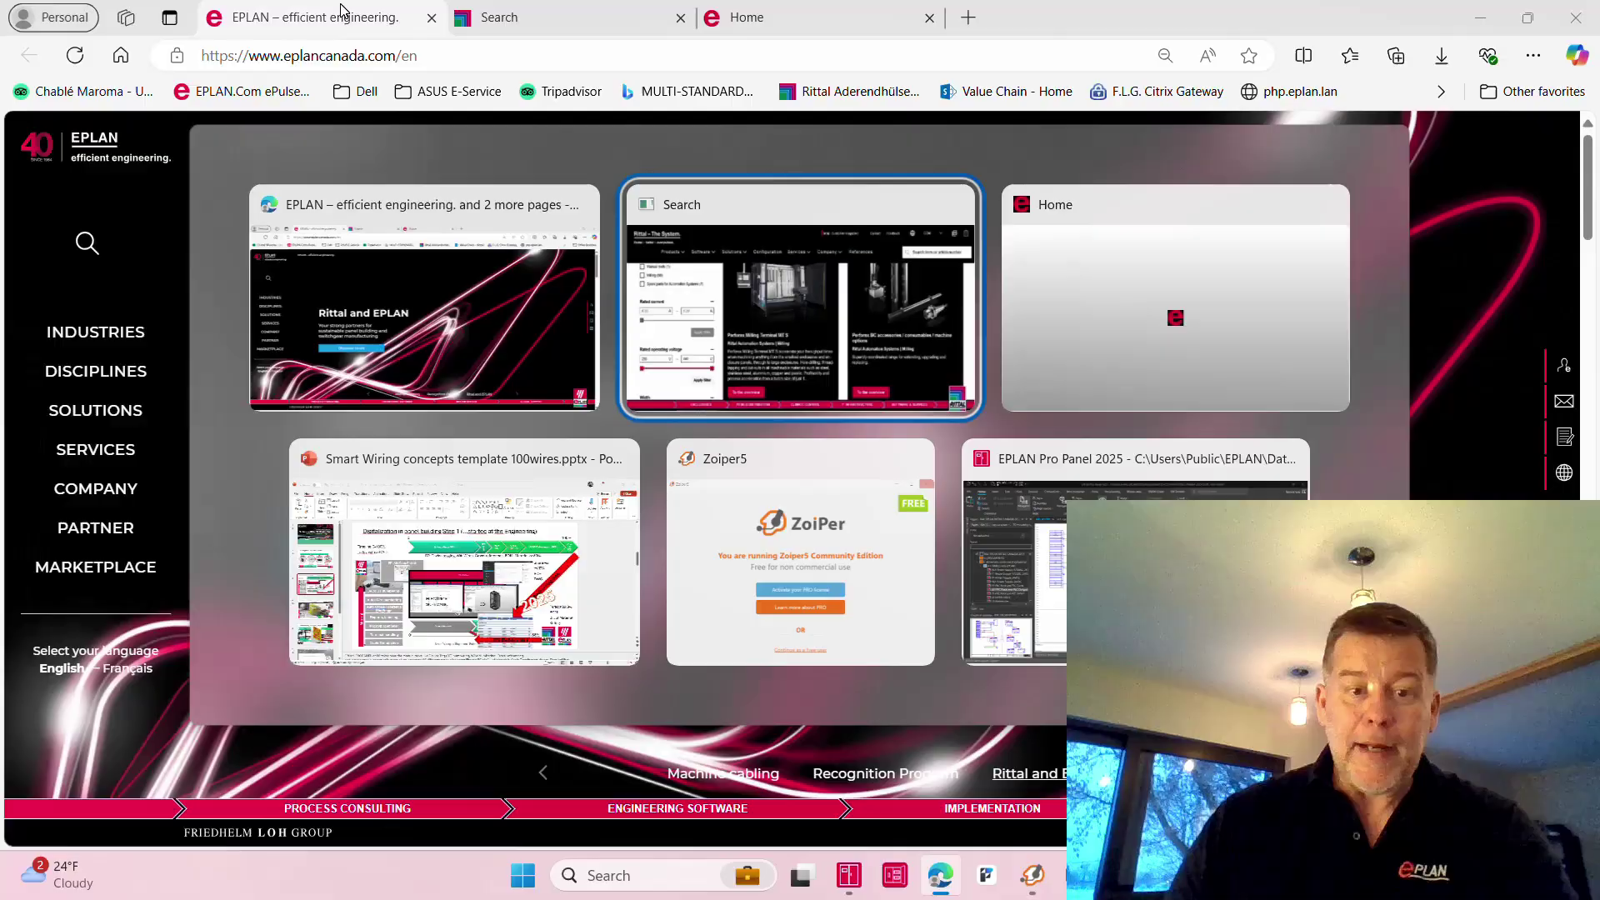
Switch to the Smart Wiring concepts template 100wires.pptx deck in PowerPoint.
{"action": "key", "text": "alt+Tab"}
{"action": "key", "text": "alt+Tab"}
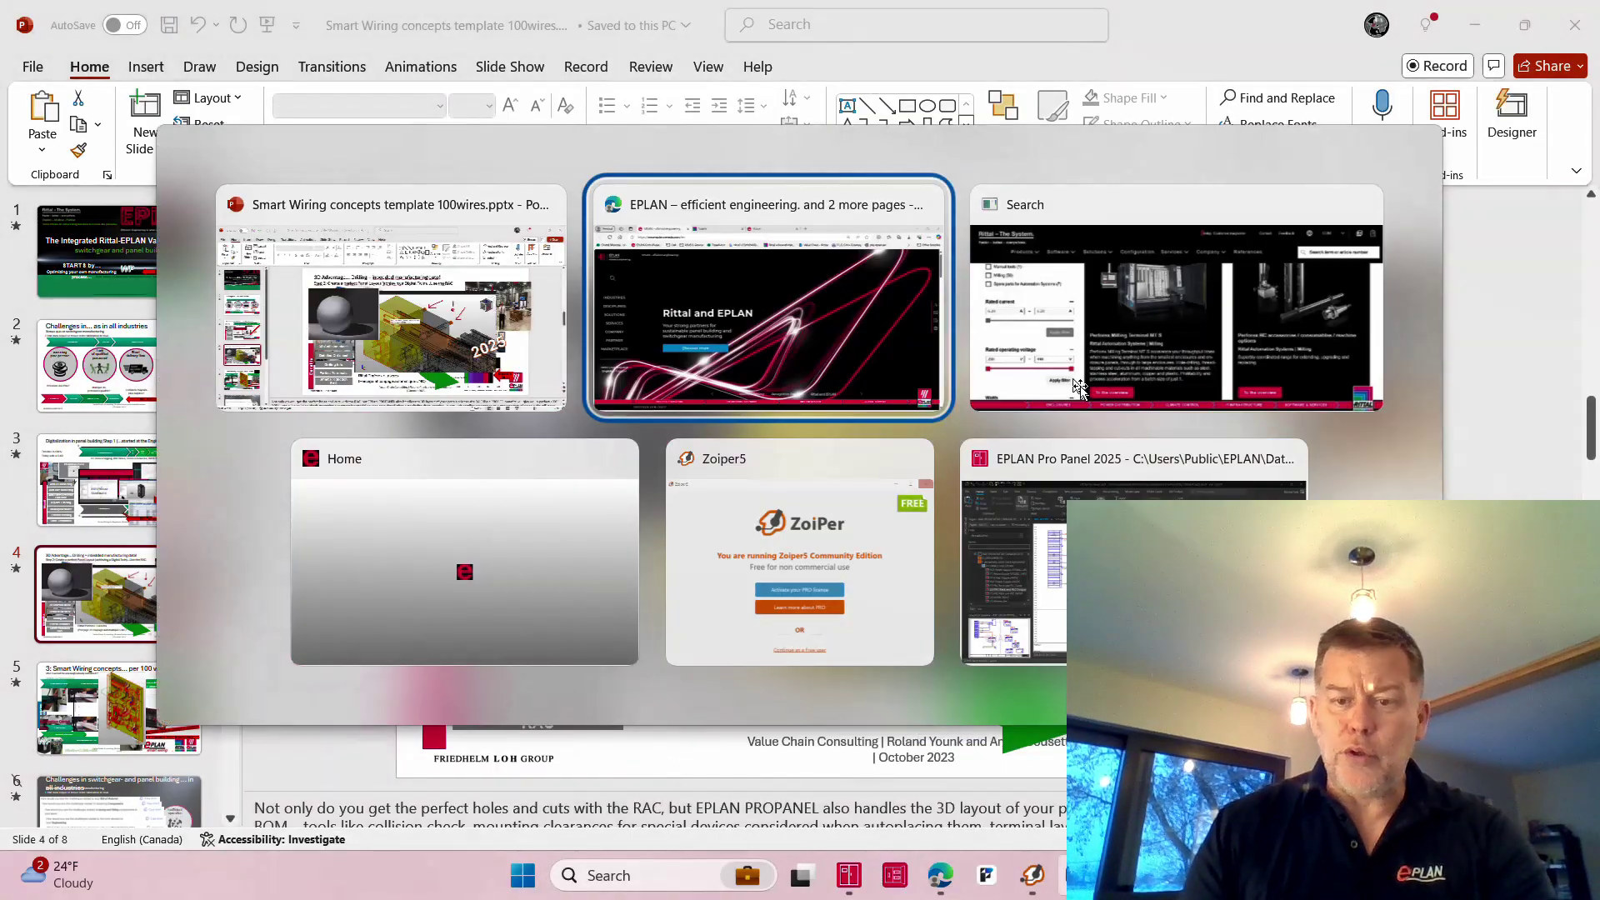
{"action": "key", "text": "alt+Tab"}
{"action": "key", "text": "alt+Tab"}
{"action": "key", "text": "alt+Tab"}
{"action": "key", "text": "alt+Tab"}
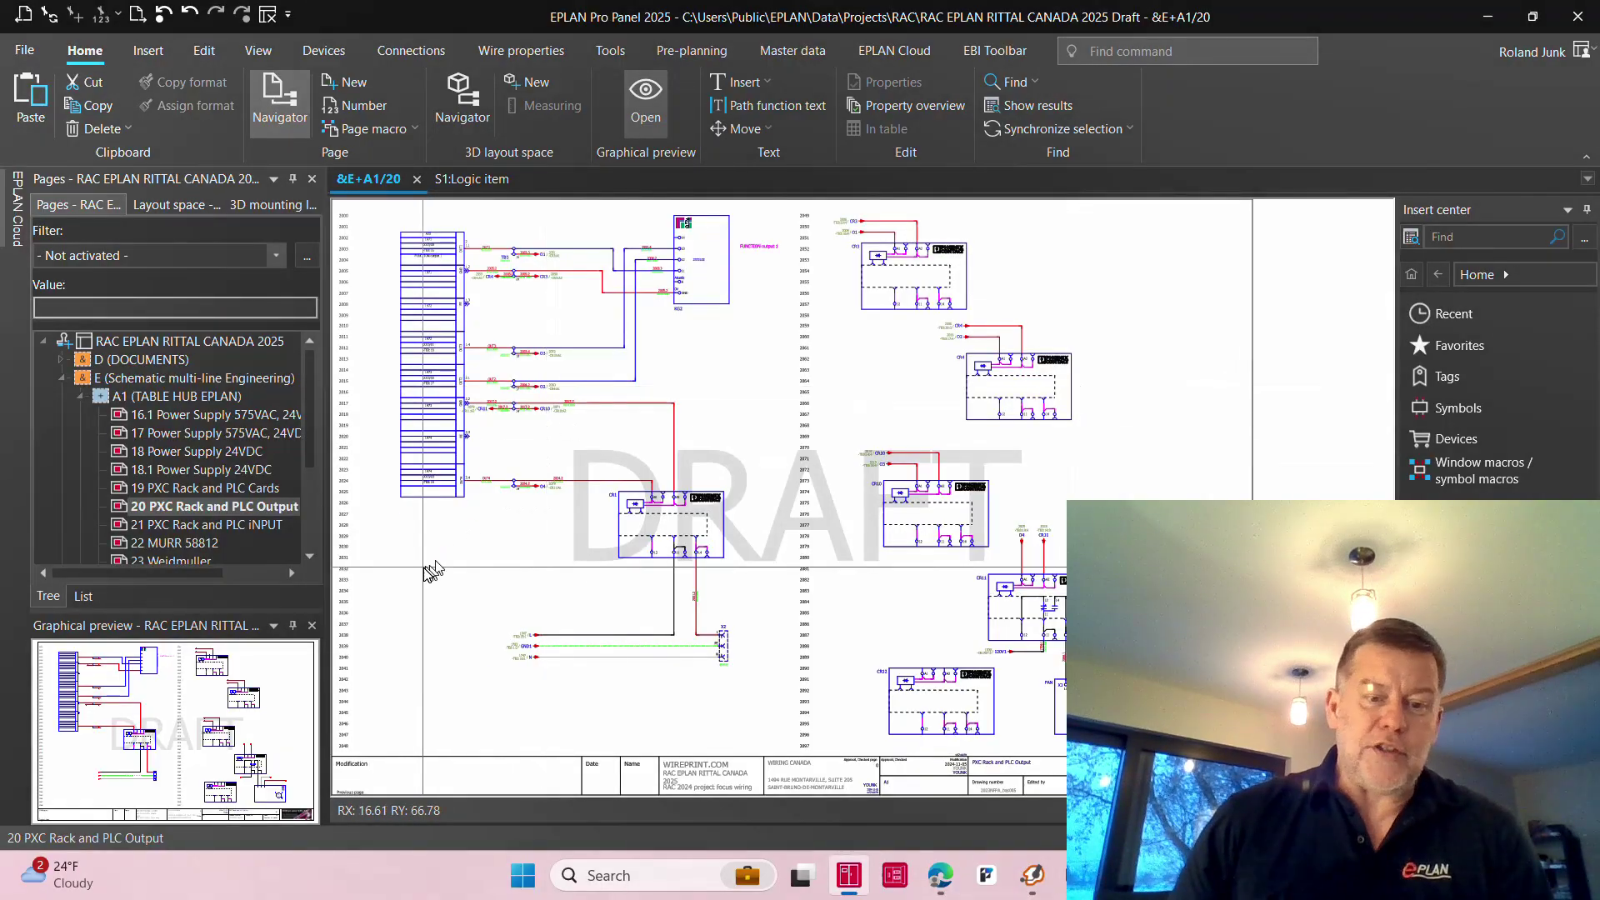
Back in EPLAN, open the CR1 black box properties showing relay base part PXC.2966032.
{"action": "scroll", "coordinate": [423, 568], "scroll_direction": "up", "scroll_amount": 2}
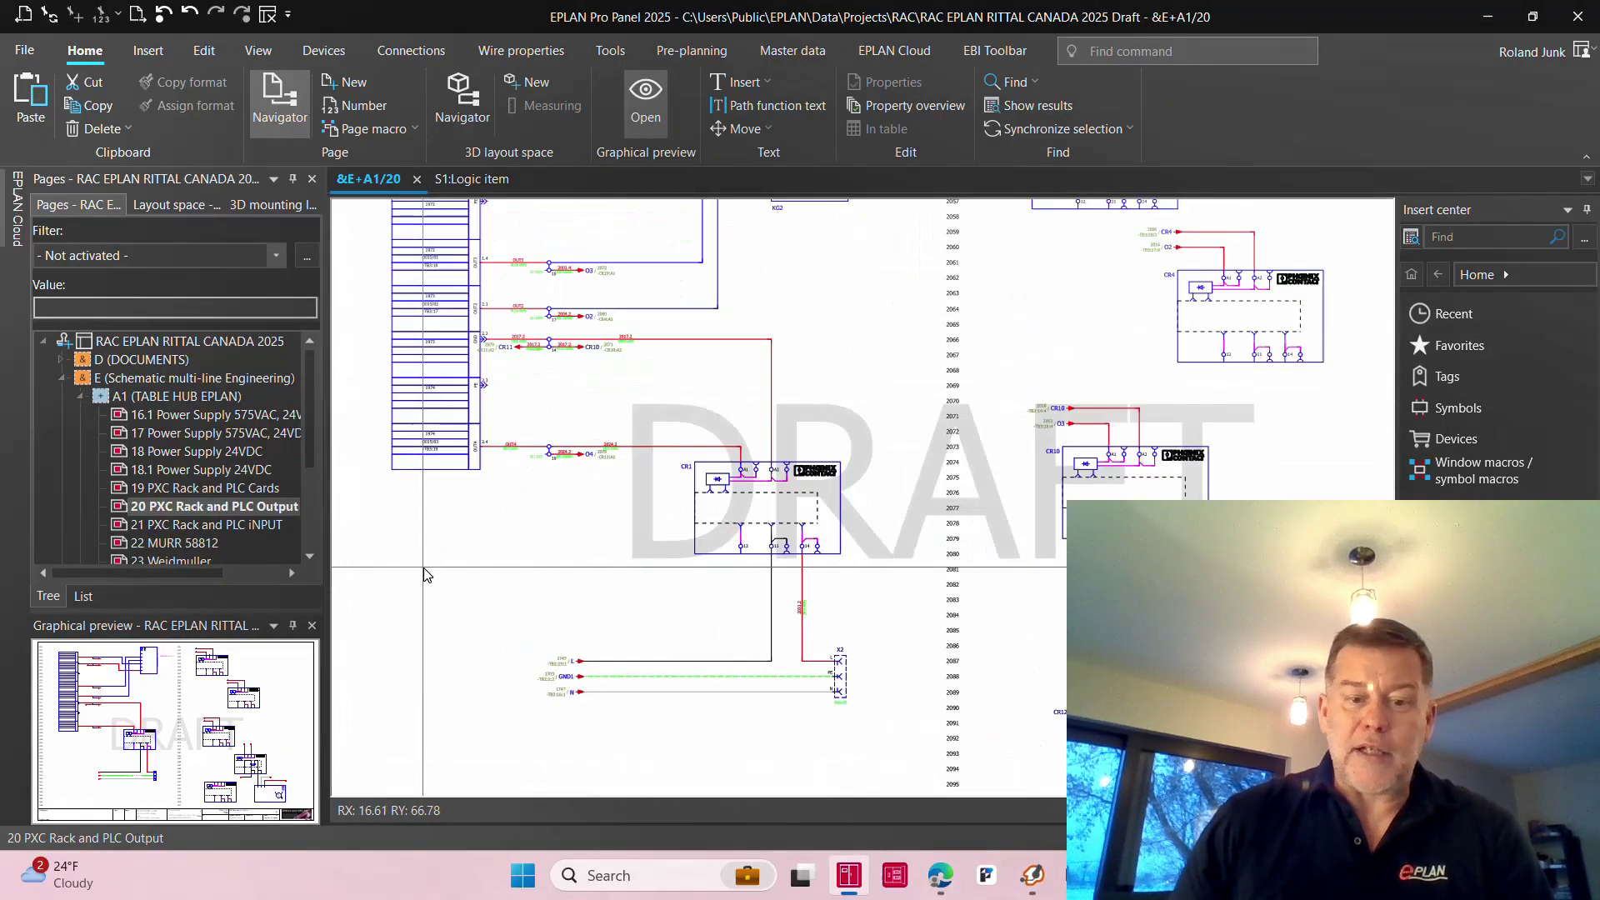
{"action": "double_click", "coordinate": [696, 543]}
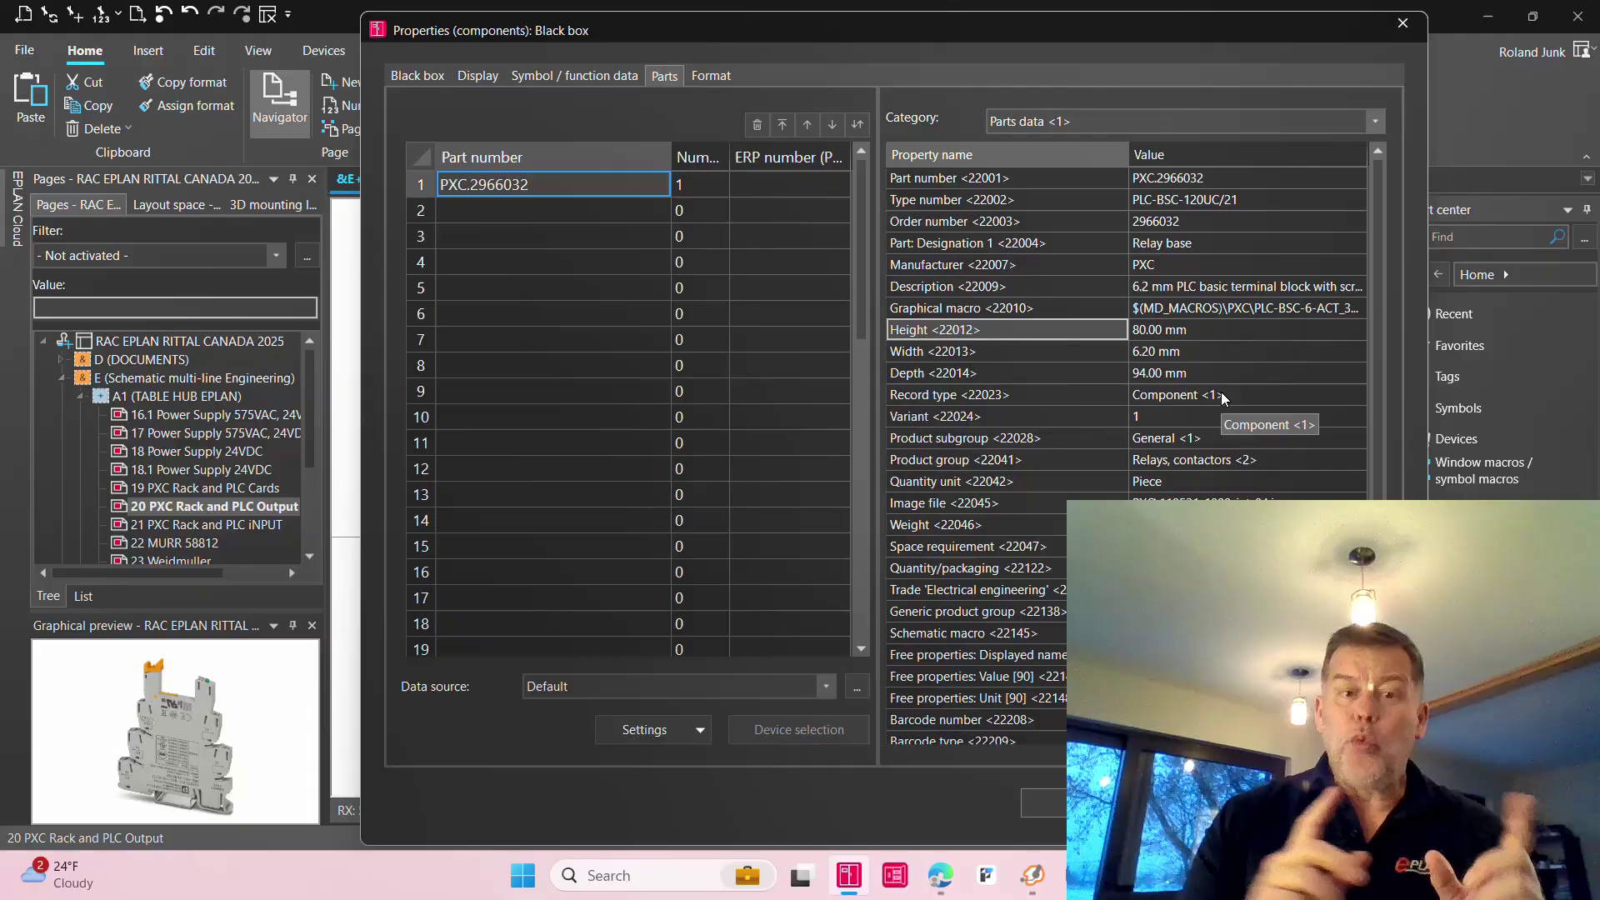
Check CR1's Black box properties, close them, and jump to its S1:Logic 3D placement.
{"action": "left_click", "coordinate": [409, 80]}
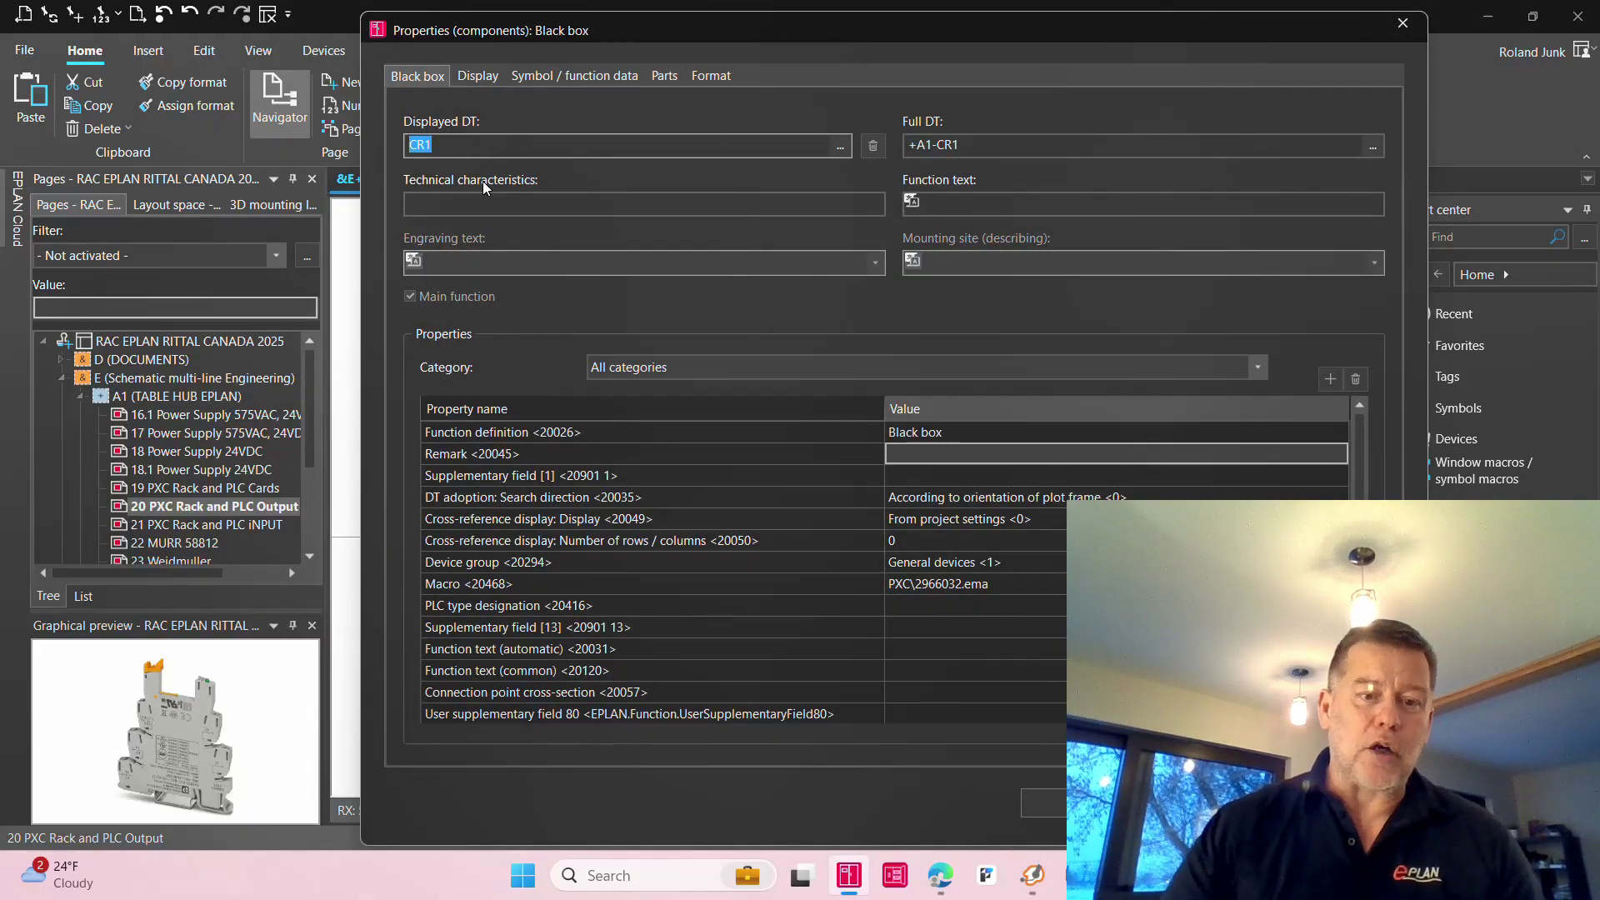
{"action": "key", "text": "Return"}
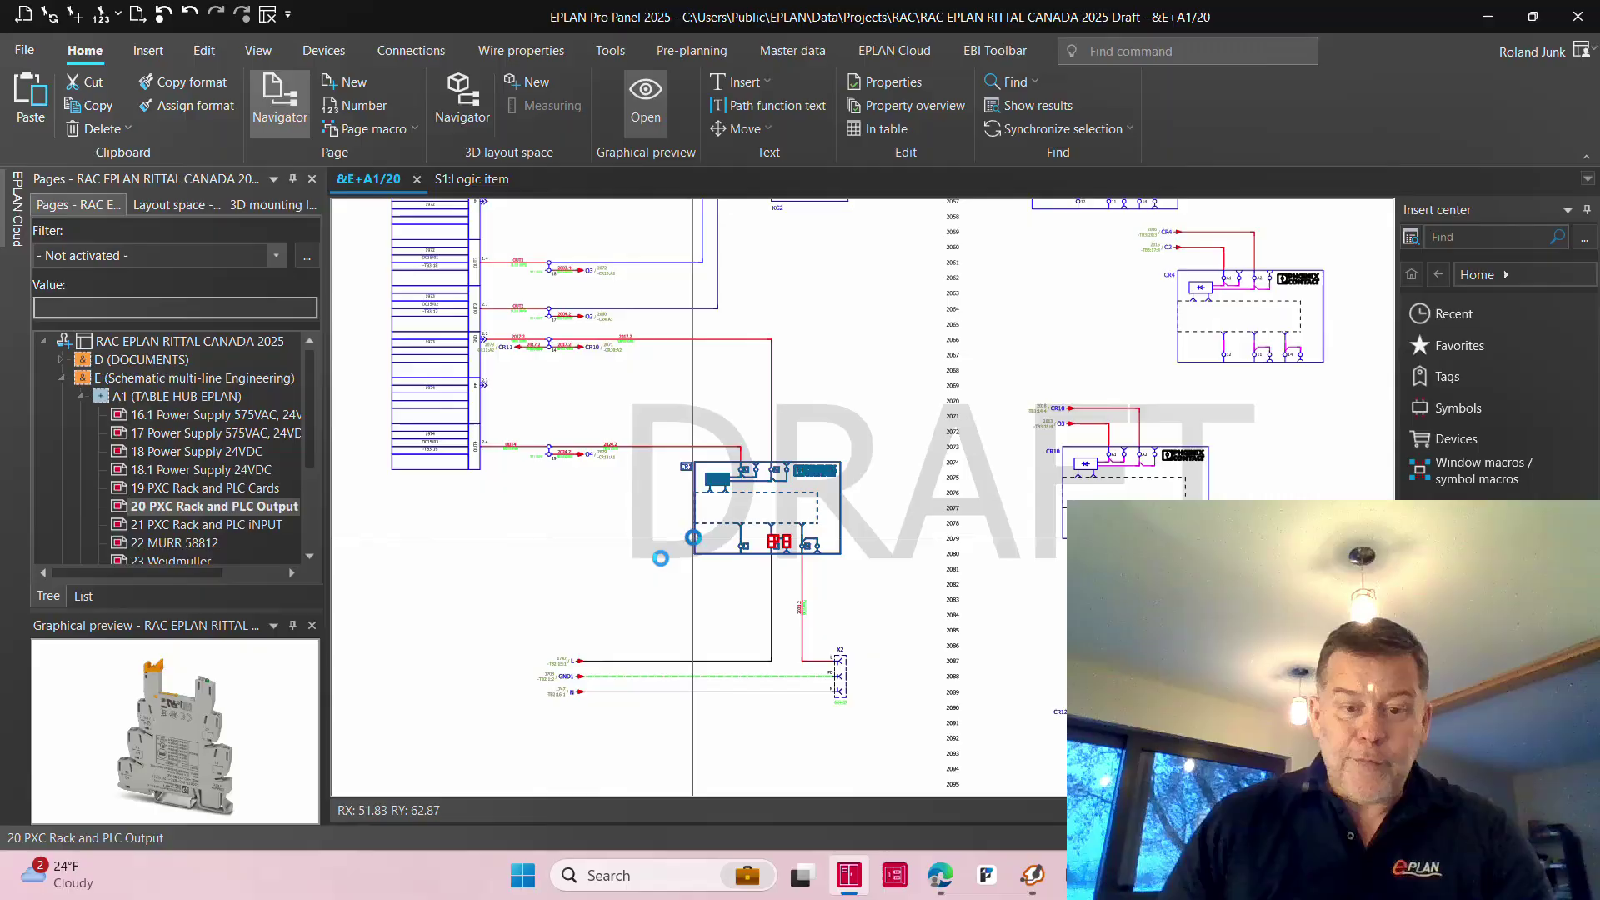
{"action": "scroll", "coordinate": [688, 492], "scroll_direction": "up", "scroll_amount": 2}
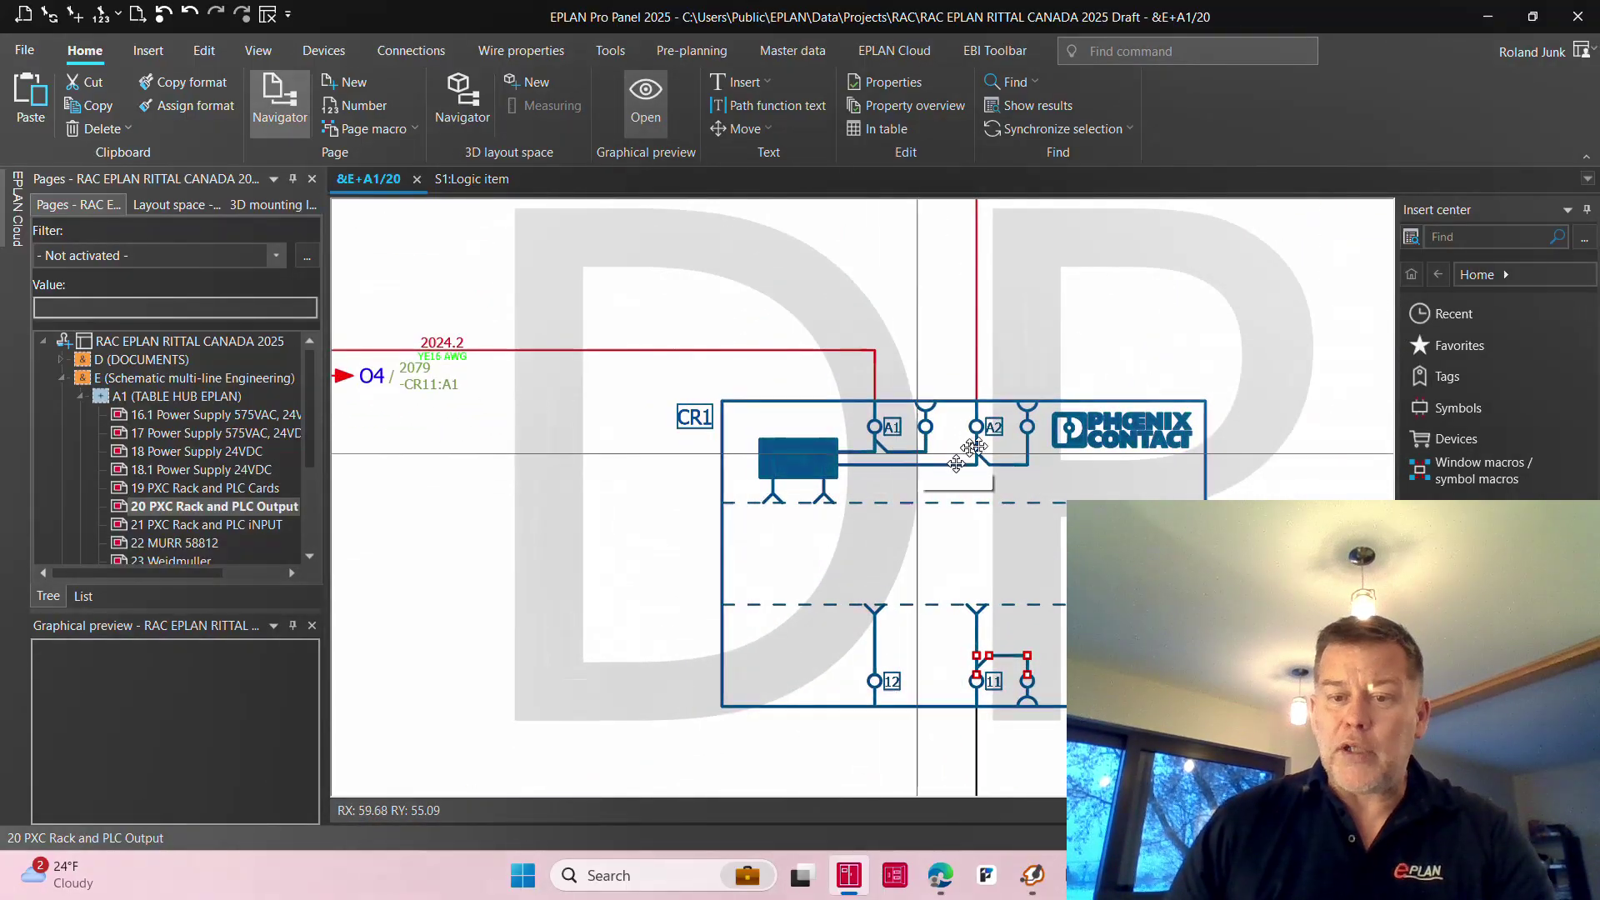
{"action": "scroll", "coordinate": [981, 450], "scroll_direction": "down", "scroll_amount": 1}
{"action": "scroll", "coordinate": [980, 450], "scroll_direction": "down", "scroll_amount": 1}
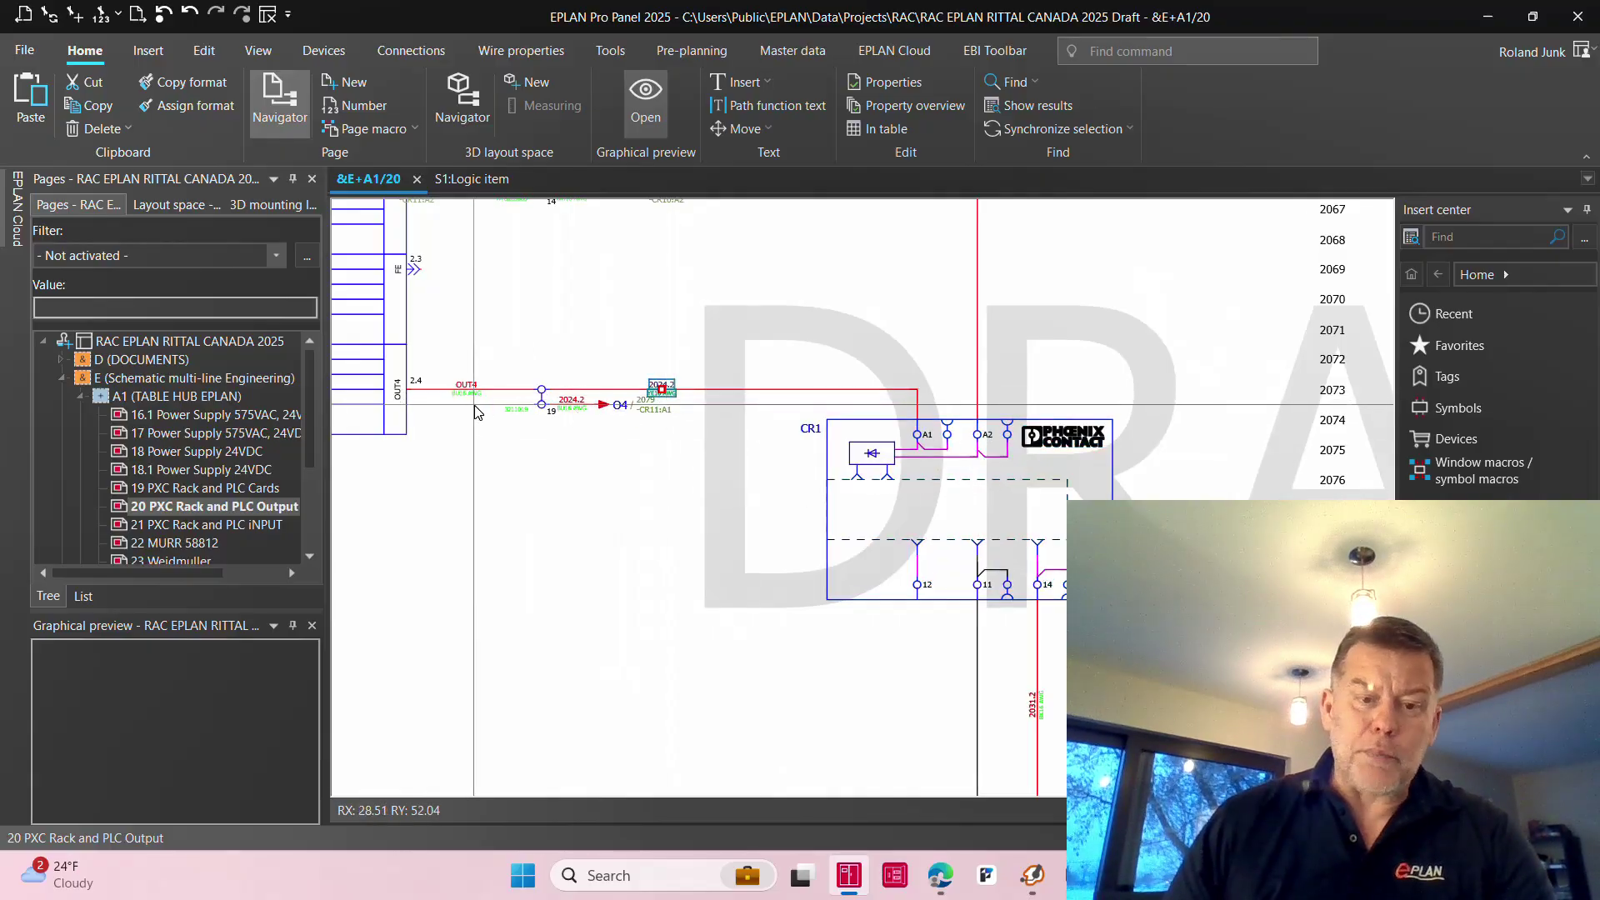
{"action": "left_click", "coordinate": [869, 553]}
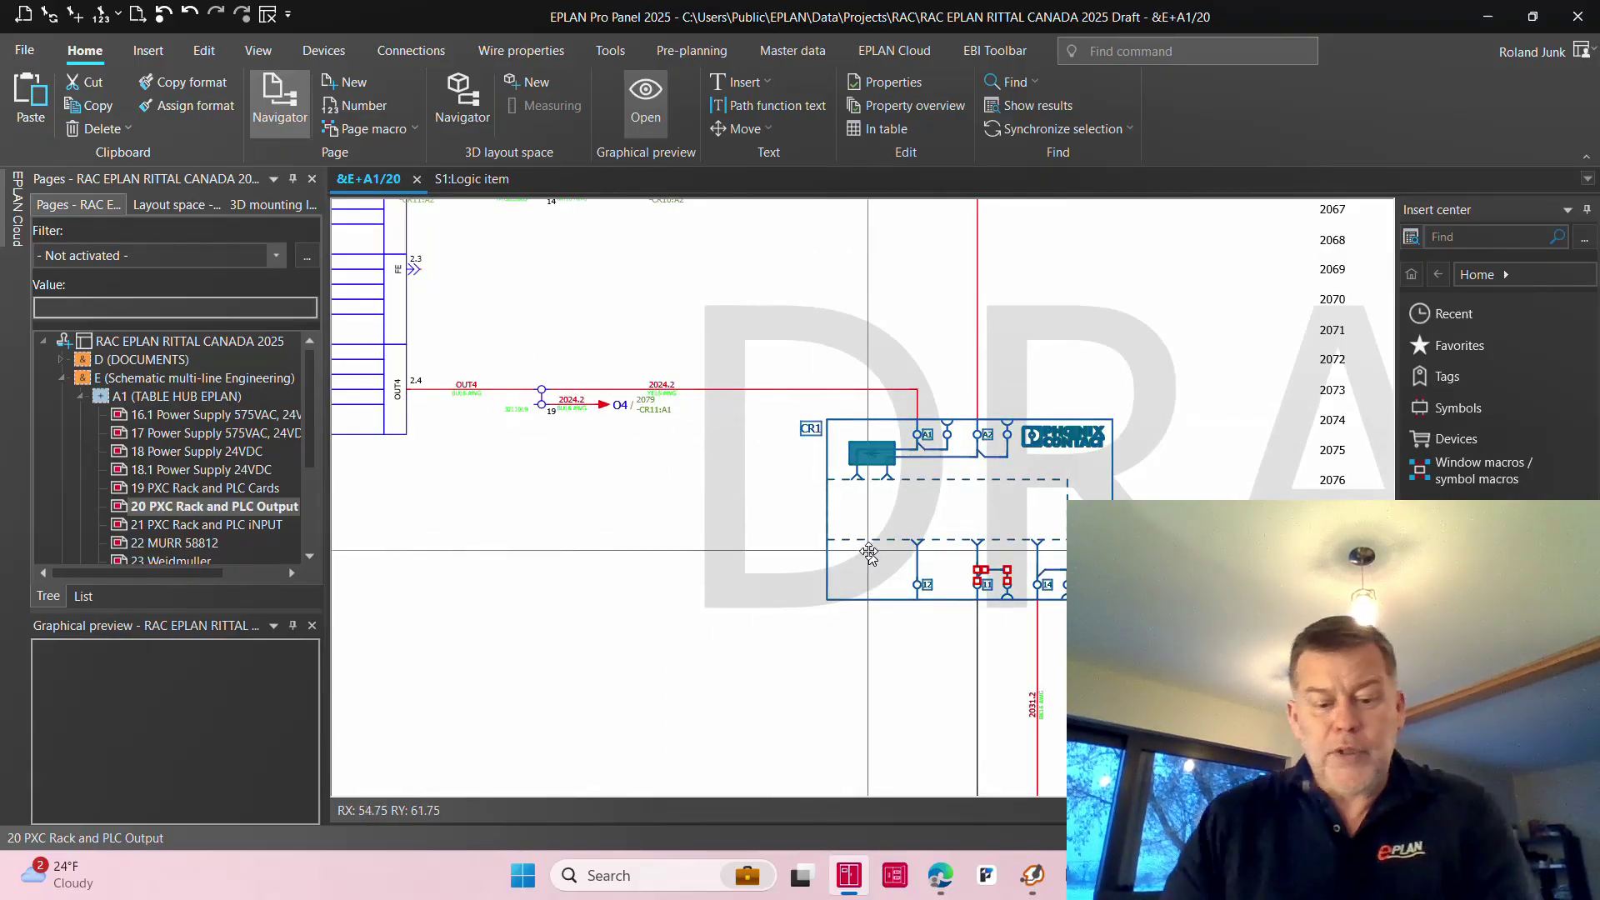
{"action": "key", "text": "ctrl+Tab"}
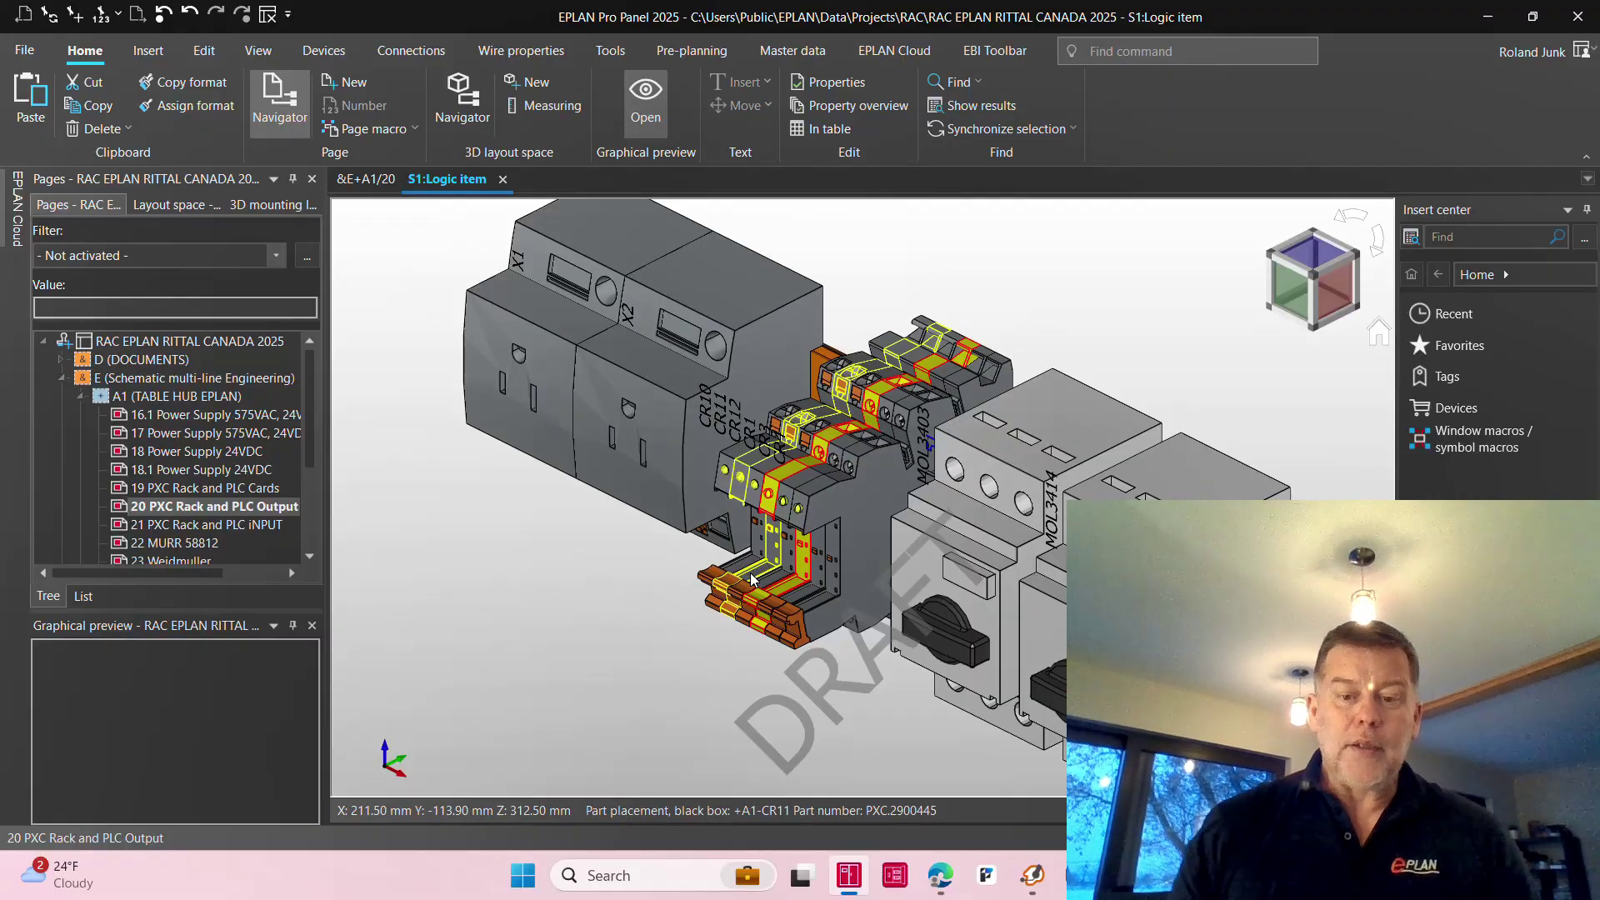
Open A1 through S1:Enclosure, Housings and Door down to S1:Mounting panel, viewed from the front.
{"action": "left_click", "coordinate": [175, 205]}
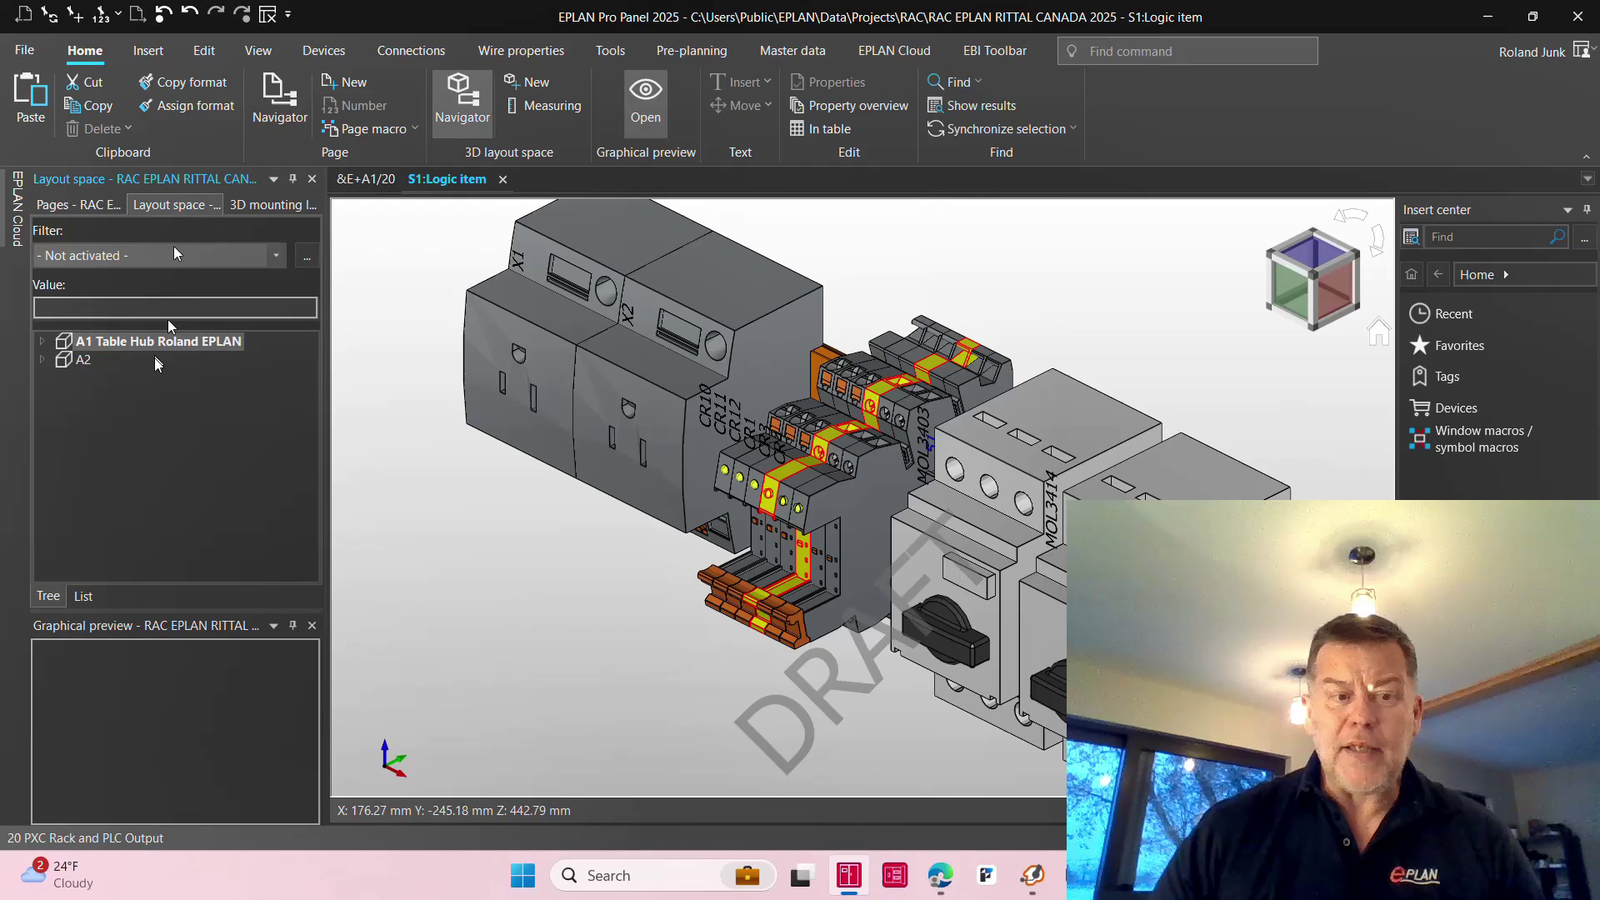
{"action": "double_click", "coordinate": [151, 342]}
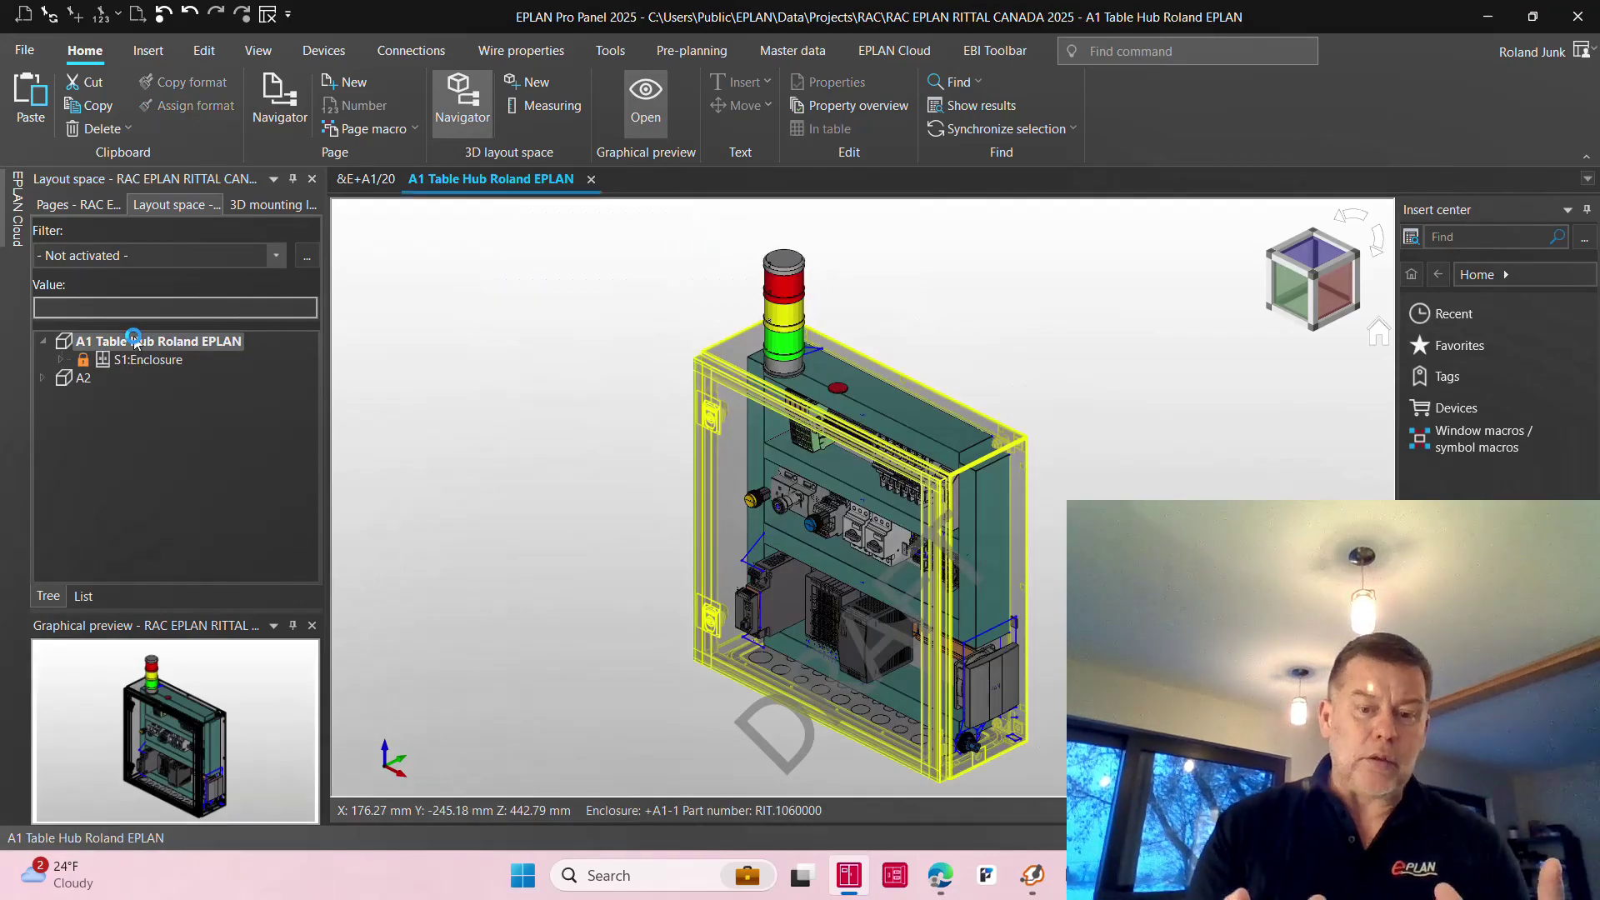
{"action": "double_click", "coordinate": [163, 360]}
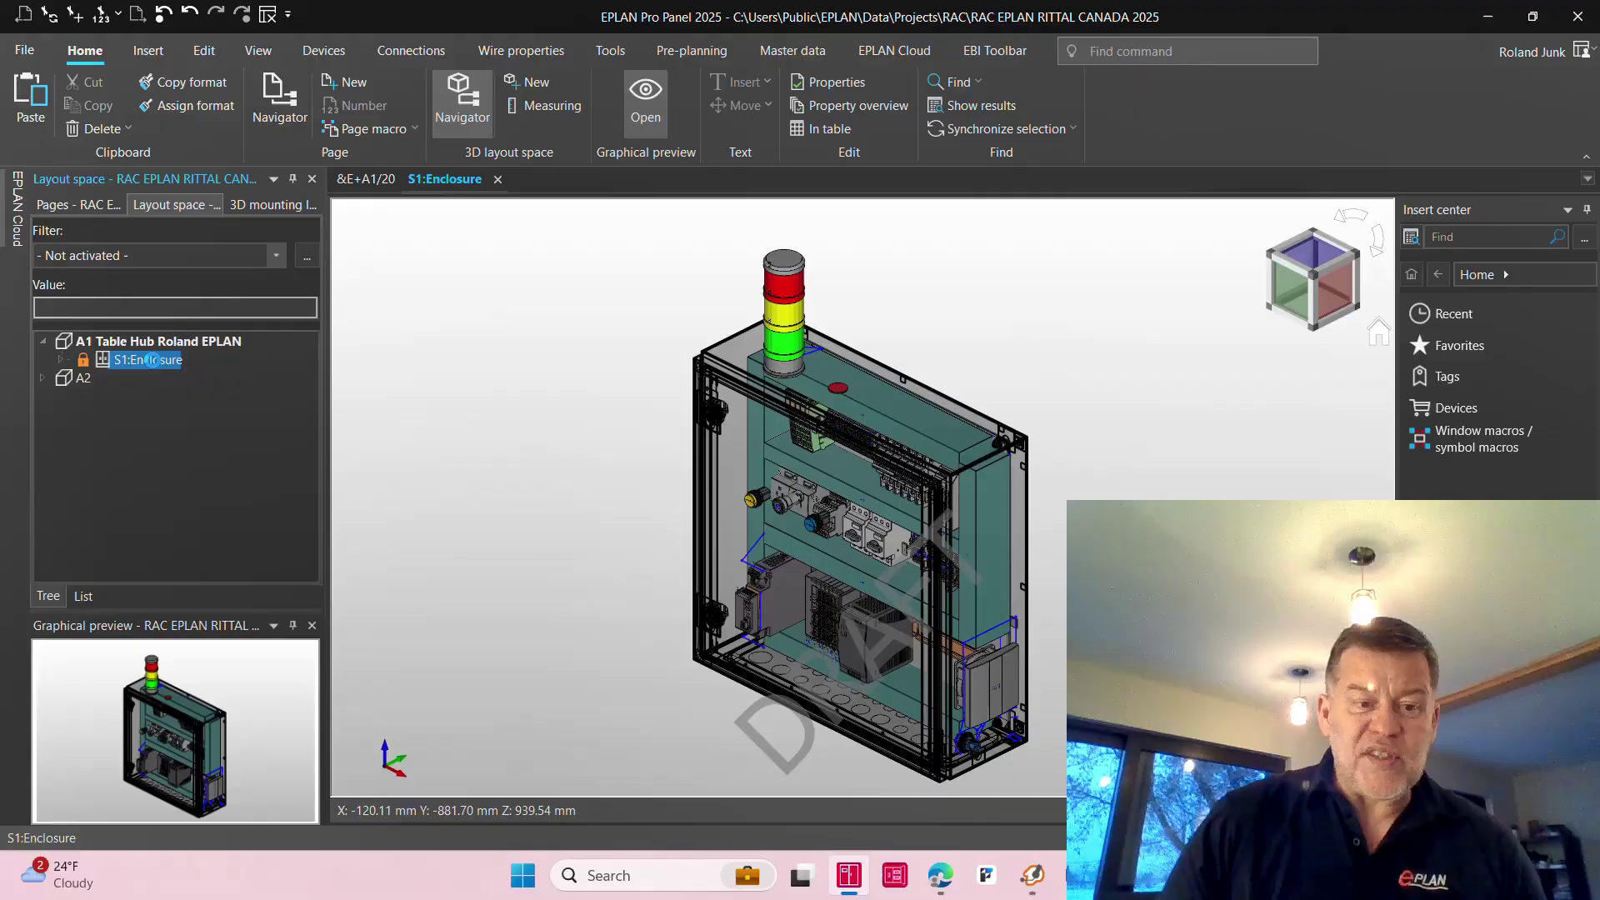
{"action": "double_click", "coordinate": [178, 378]}
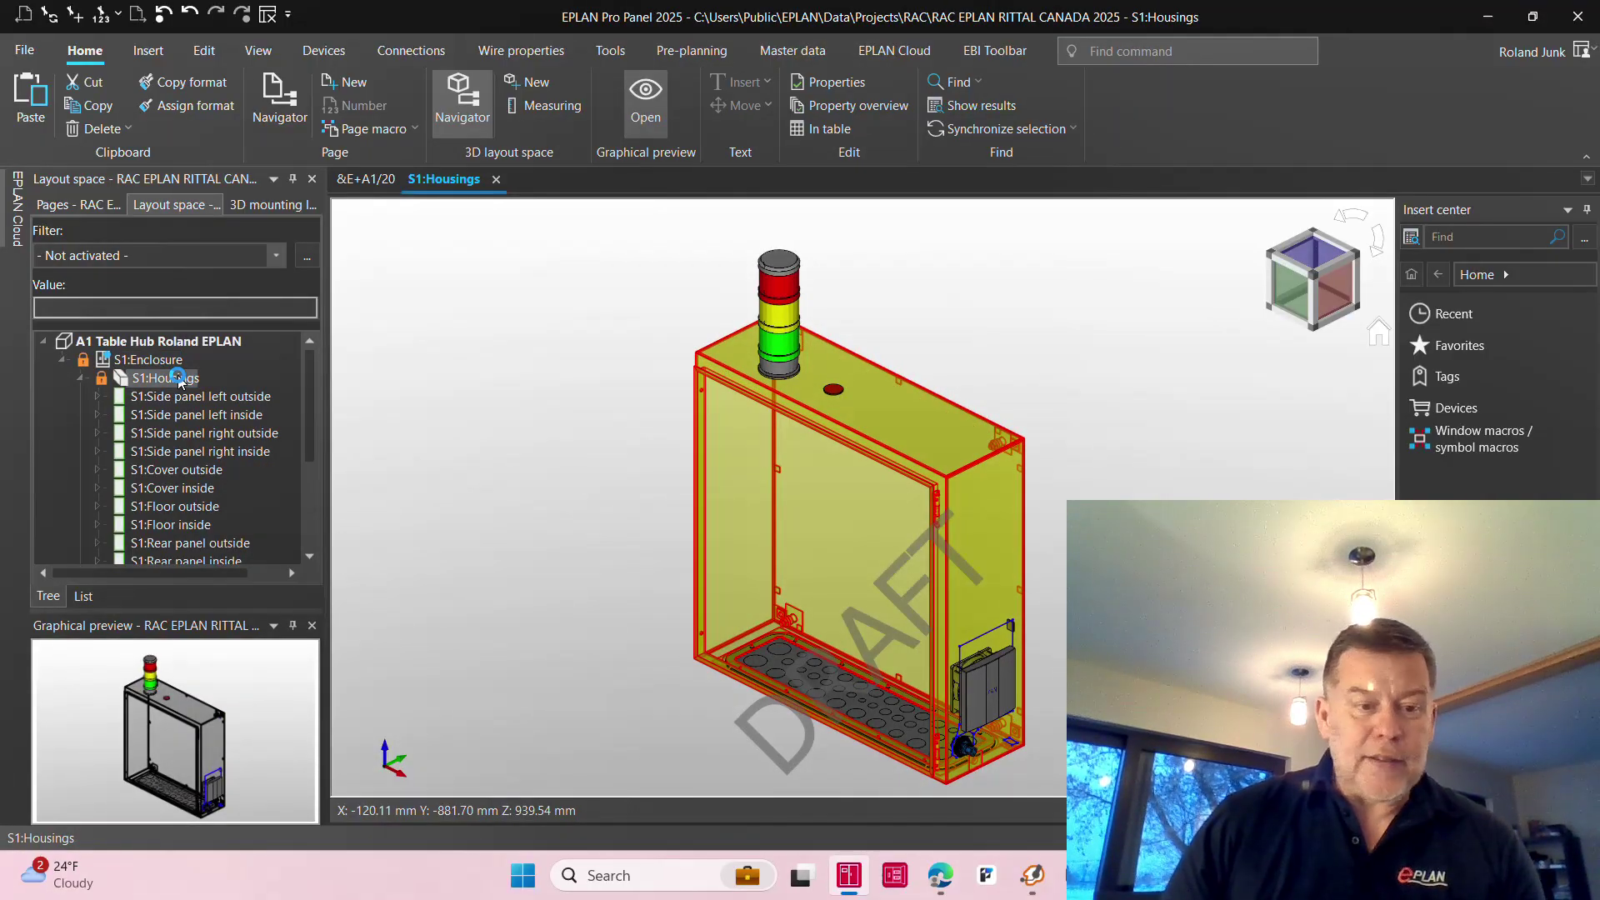
{"action": "scroll", "coordinate": [178, 379], "scroll_direction": "down", "scroll_amount": 3}
{"action": "left_click", "coordinate": [158, 501]}
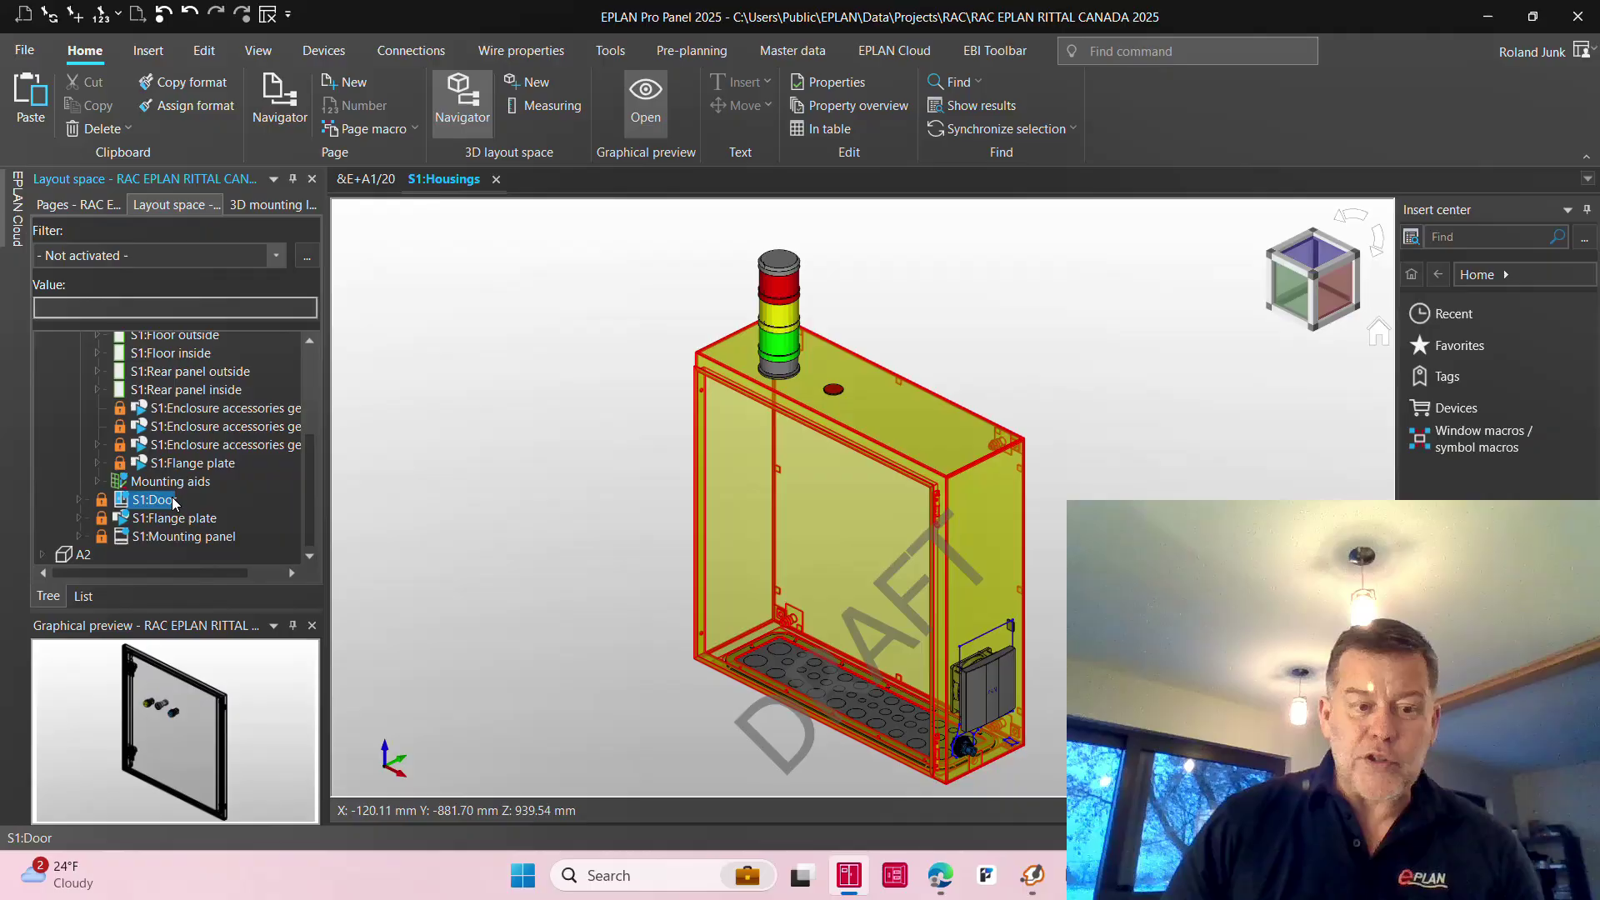
{"action": "double_click", "coordinate": [158, 500]}
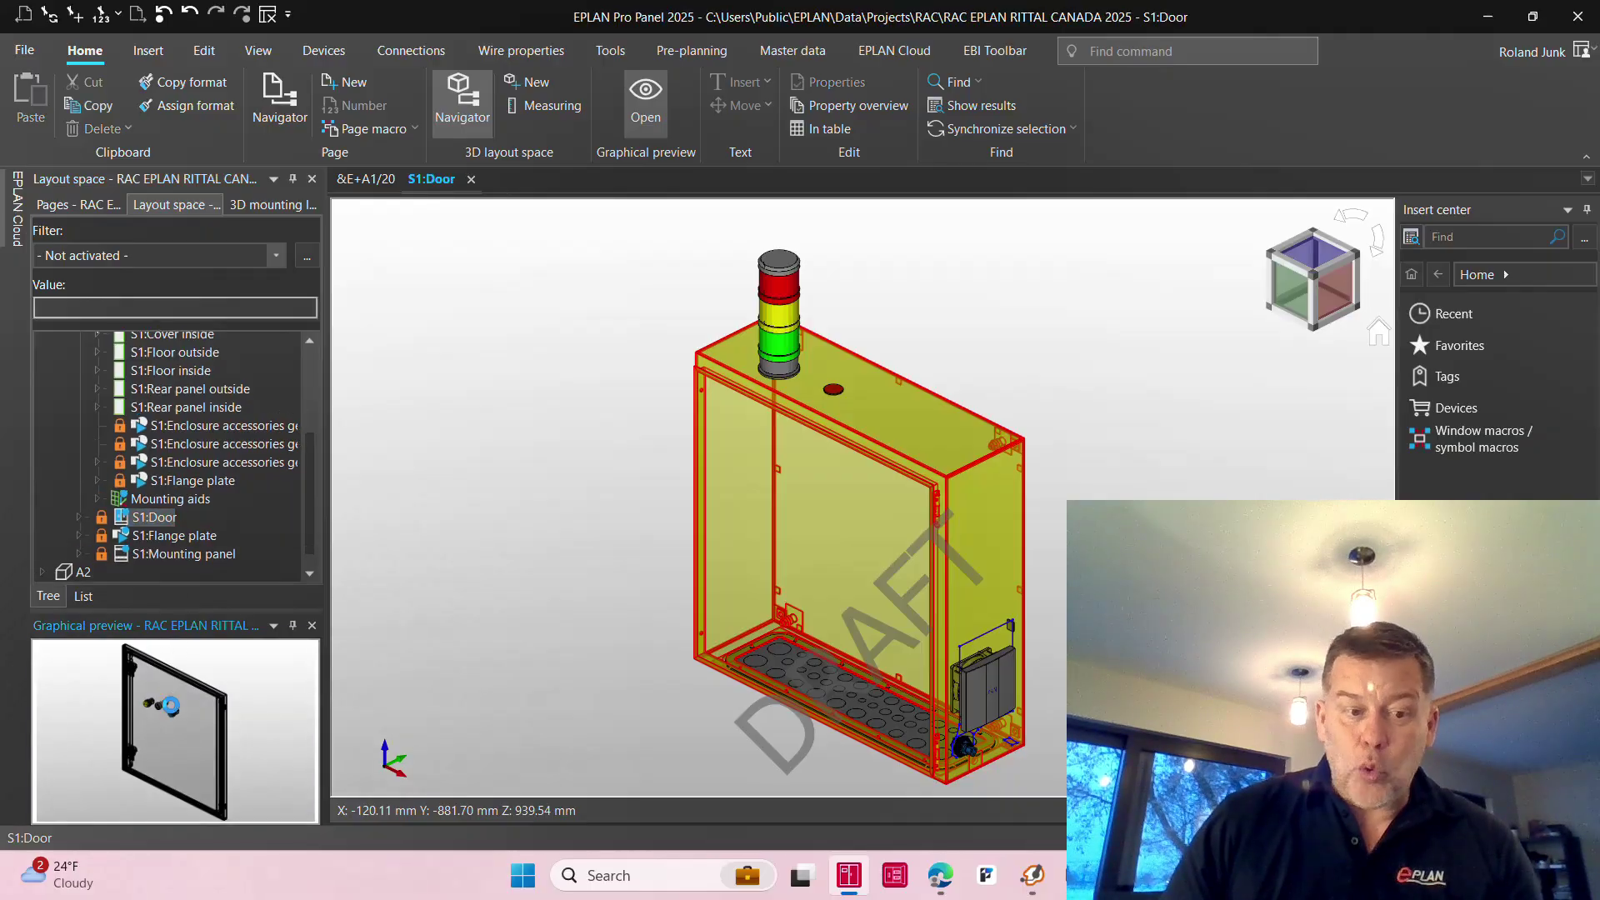
{"action": "double_click", "coordinate": [190, 553]}
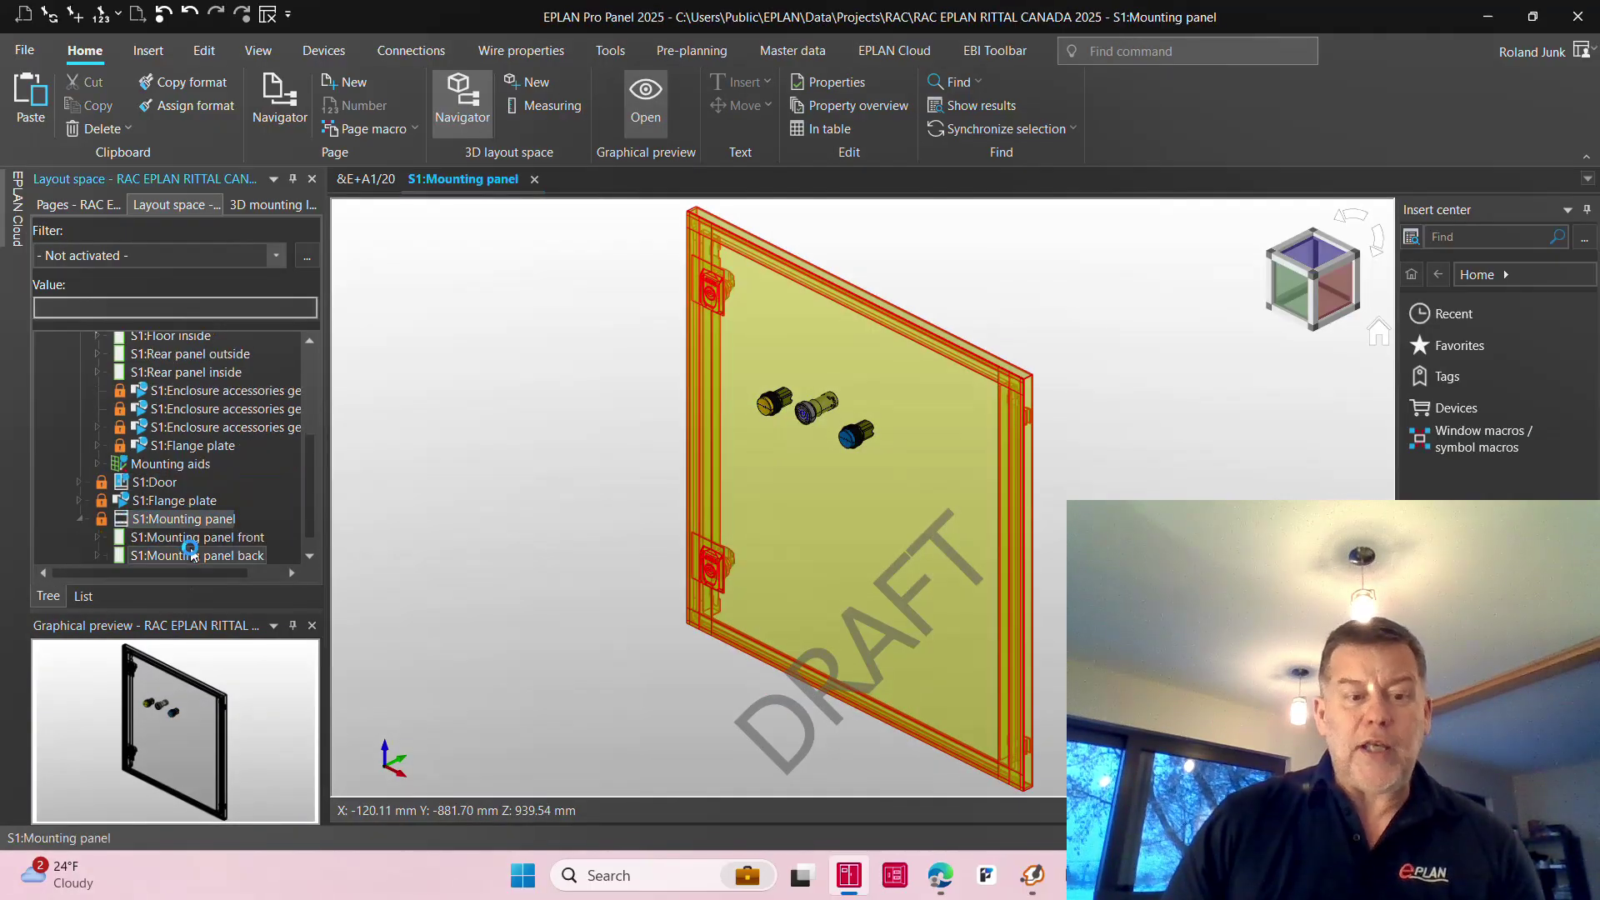
{"action": "left_click", "coordinate": [1291, 287]}
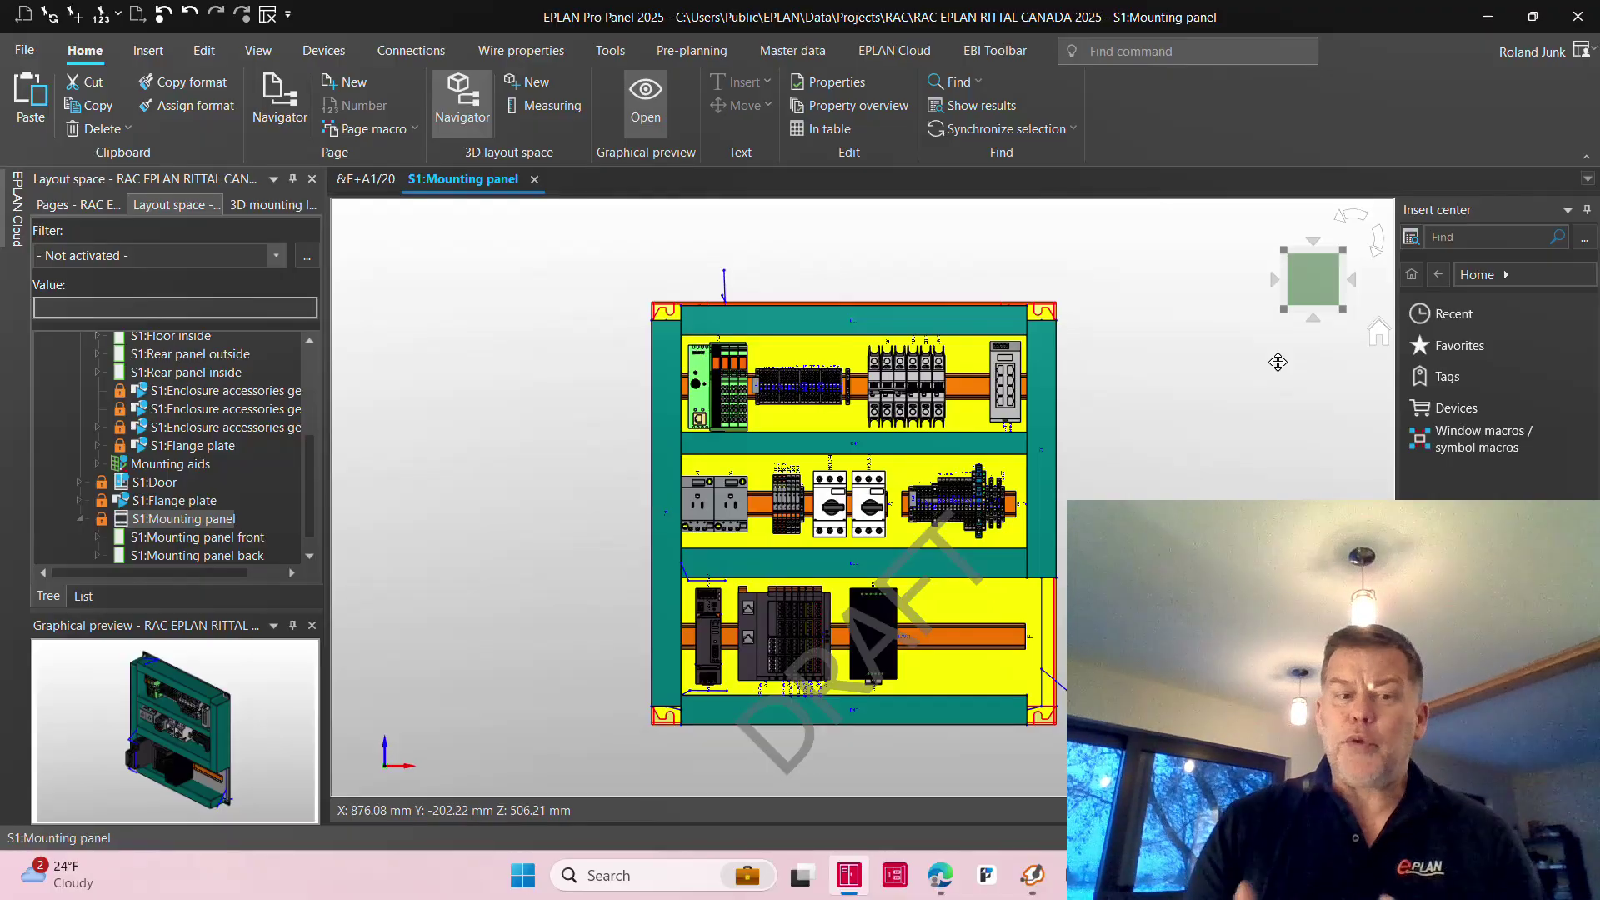
Reopen the S1:Mounting panel view face-on, zoom in, and select top rail +A1-RL1 (PXC.0801733).
{"action": "scroll", "coordinate": [208, 504], "scroll_direction": "up", "scroll_amount": 4}
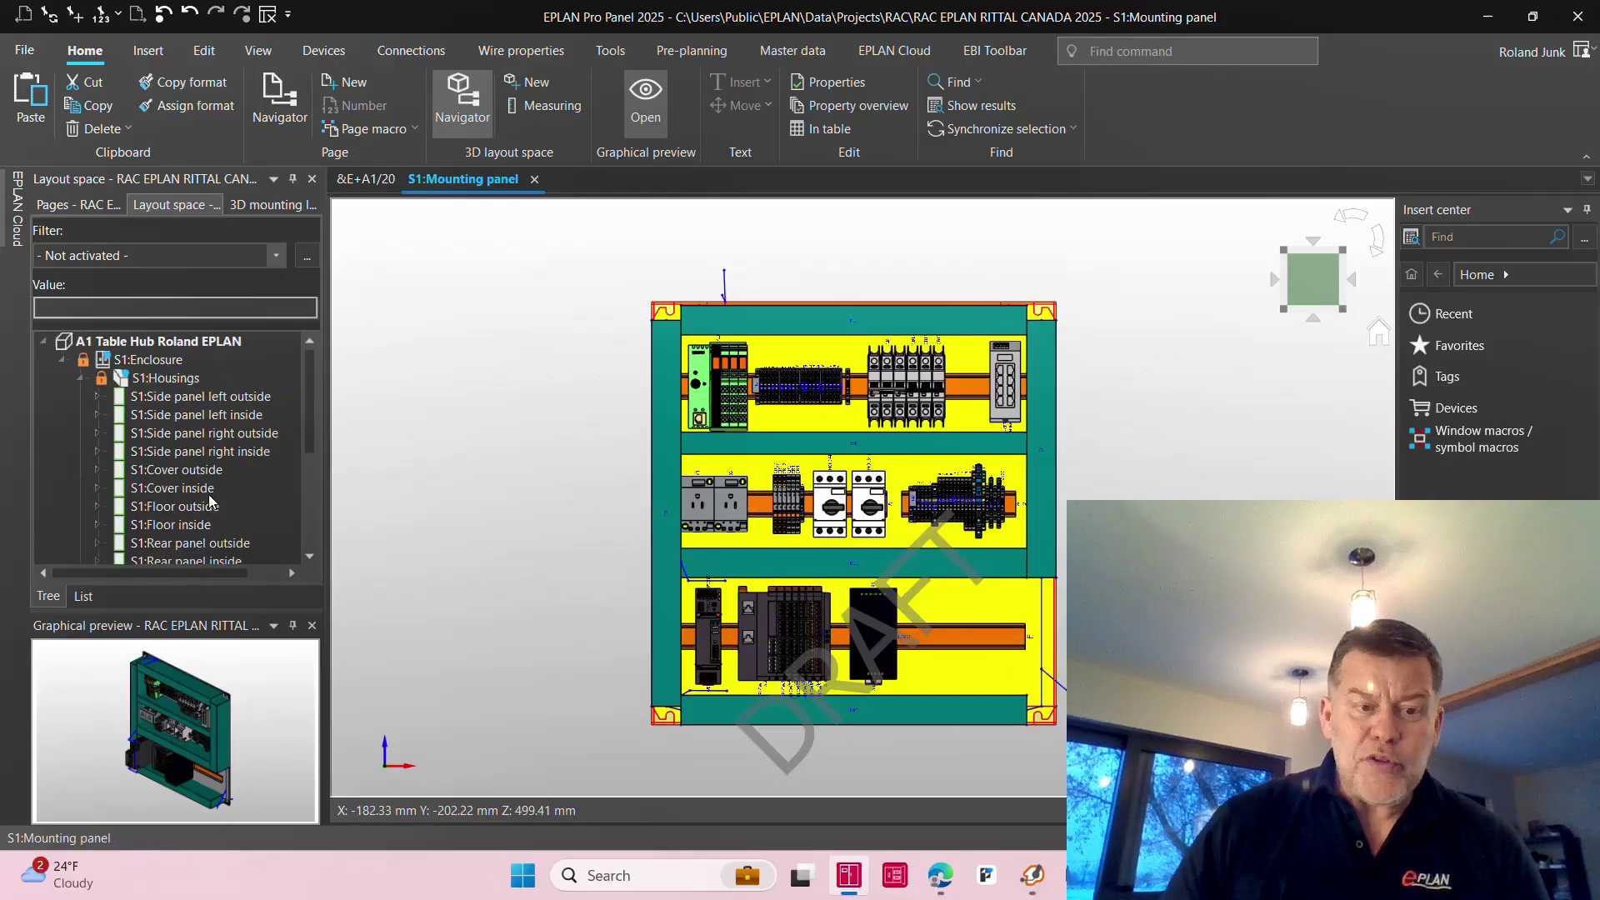
{"action": "double_click", "coordinate": [179, 380]}
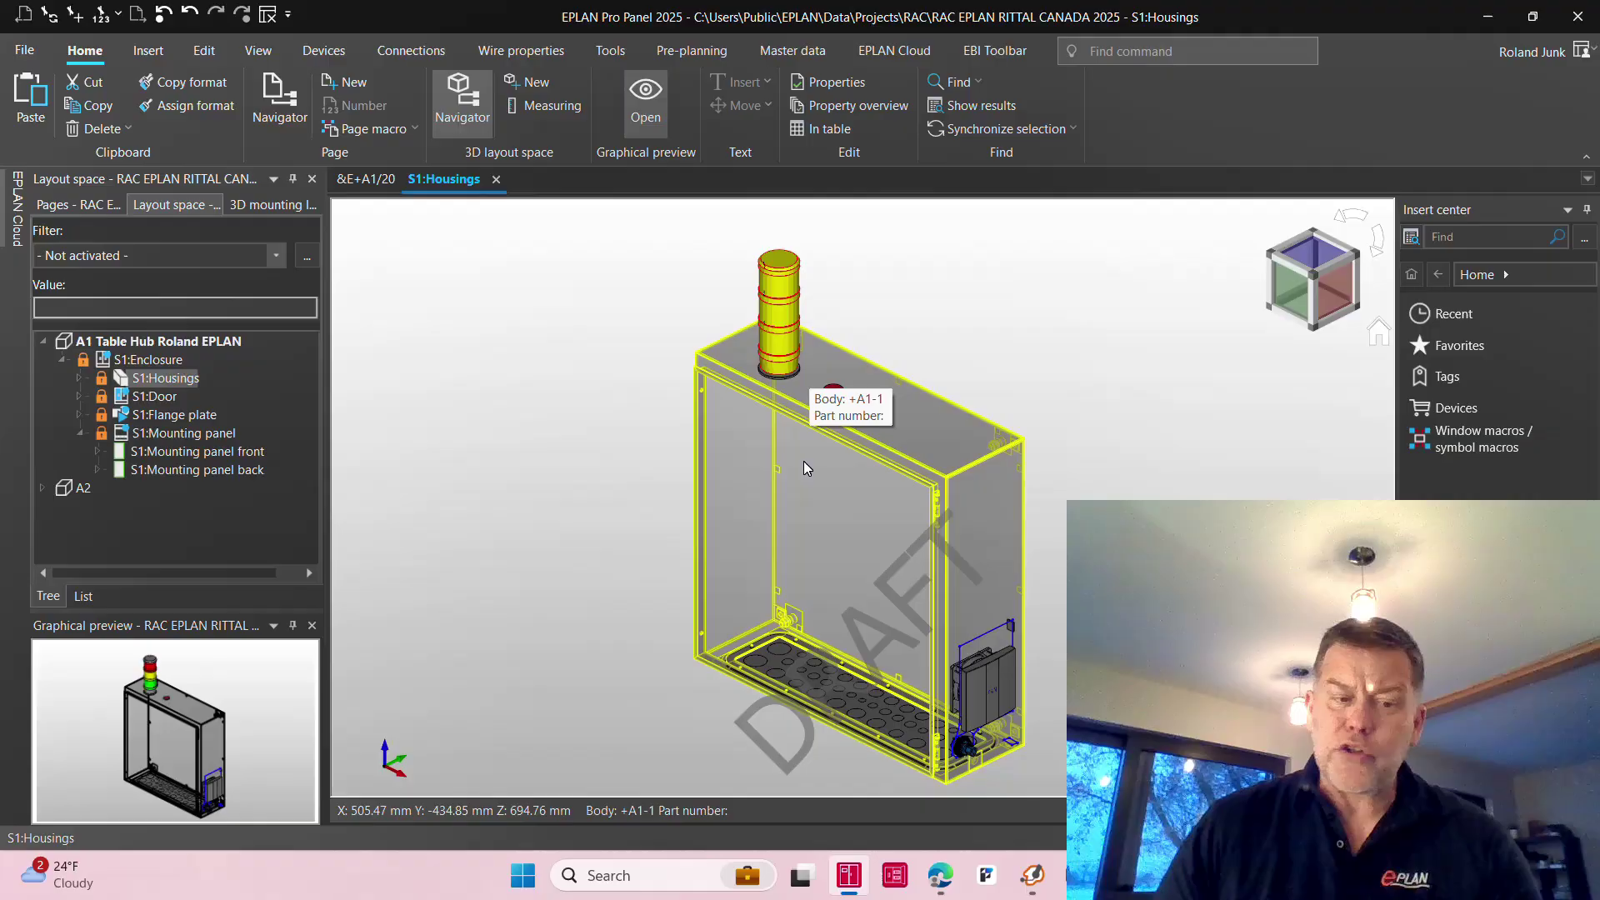
{"action": "double_click", "coordinate": [163, 434]}
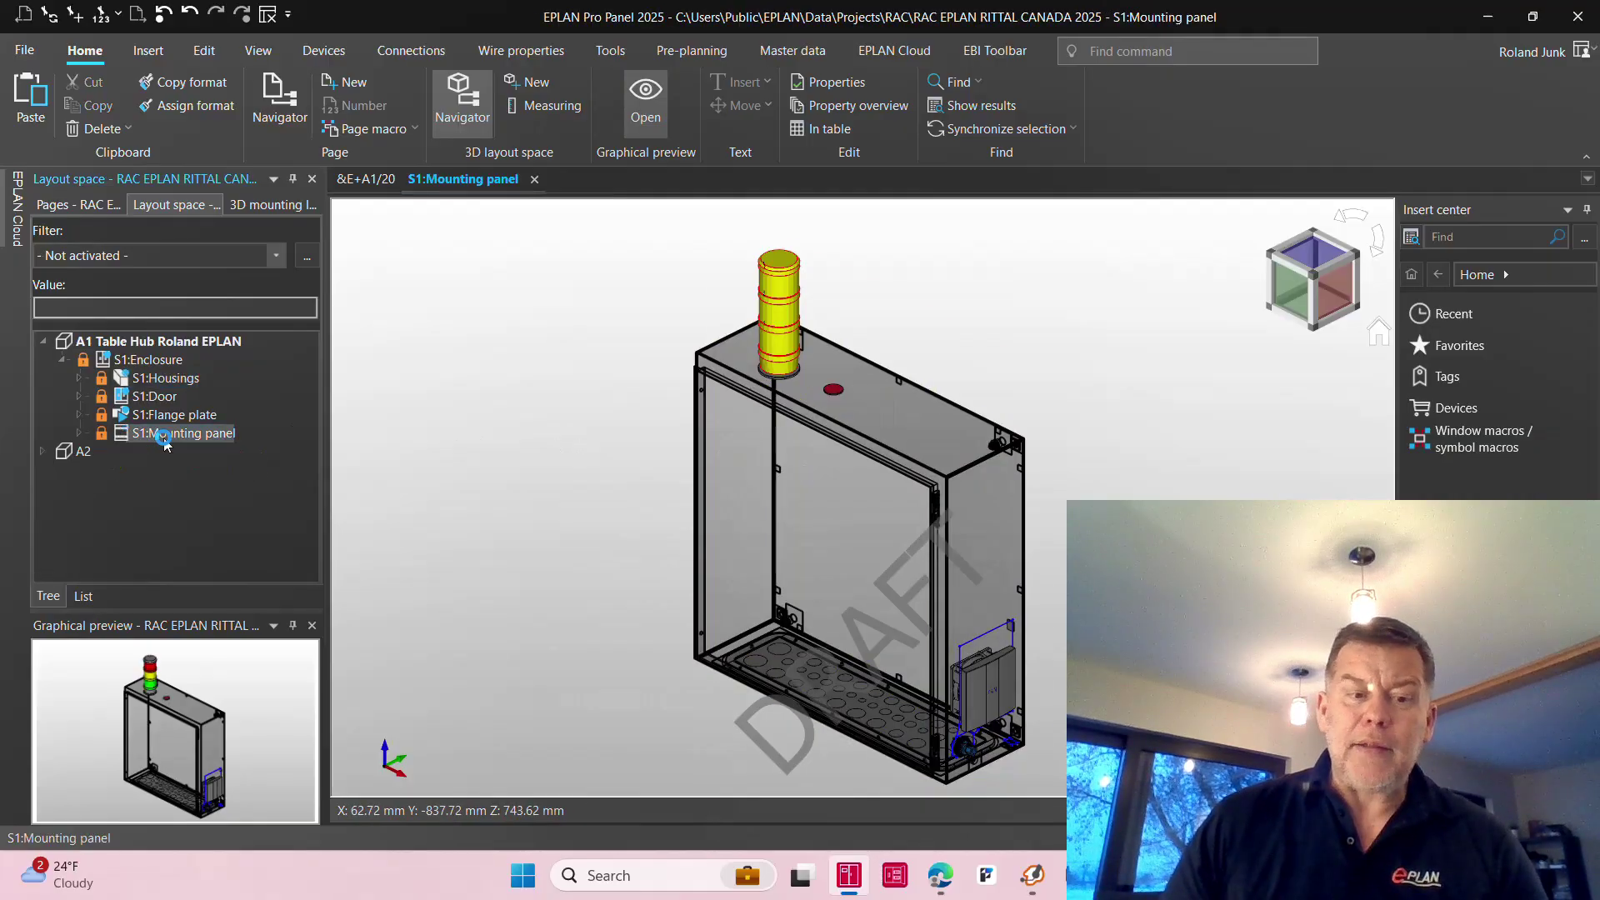
{"action": "left_click", "coordinate": [1289, 305]}
{"action": "scroll", "coordinate": [791, 479], "scroll_direction": "up", "scroll_amount": 3}
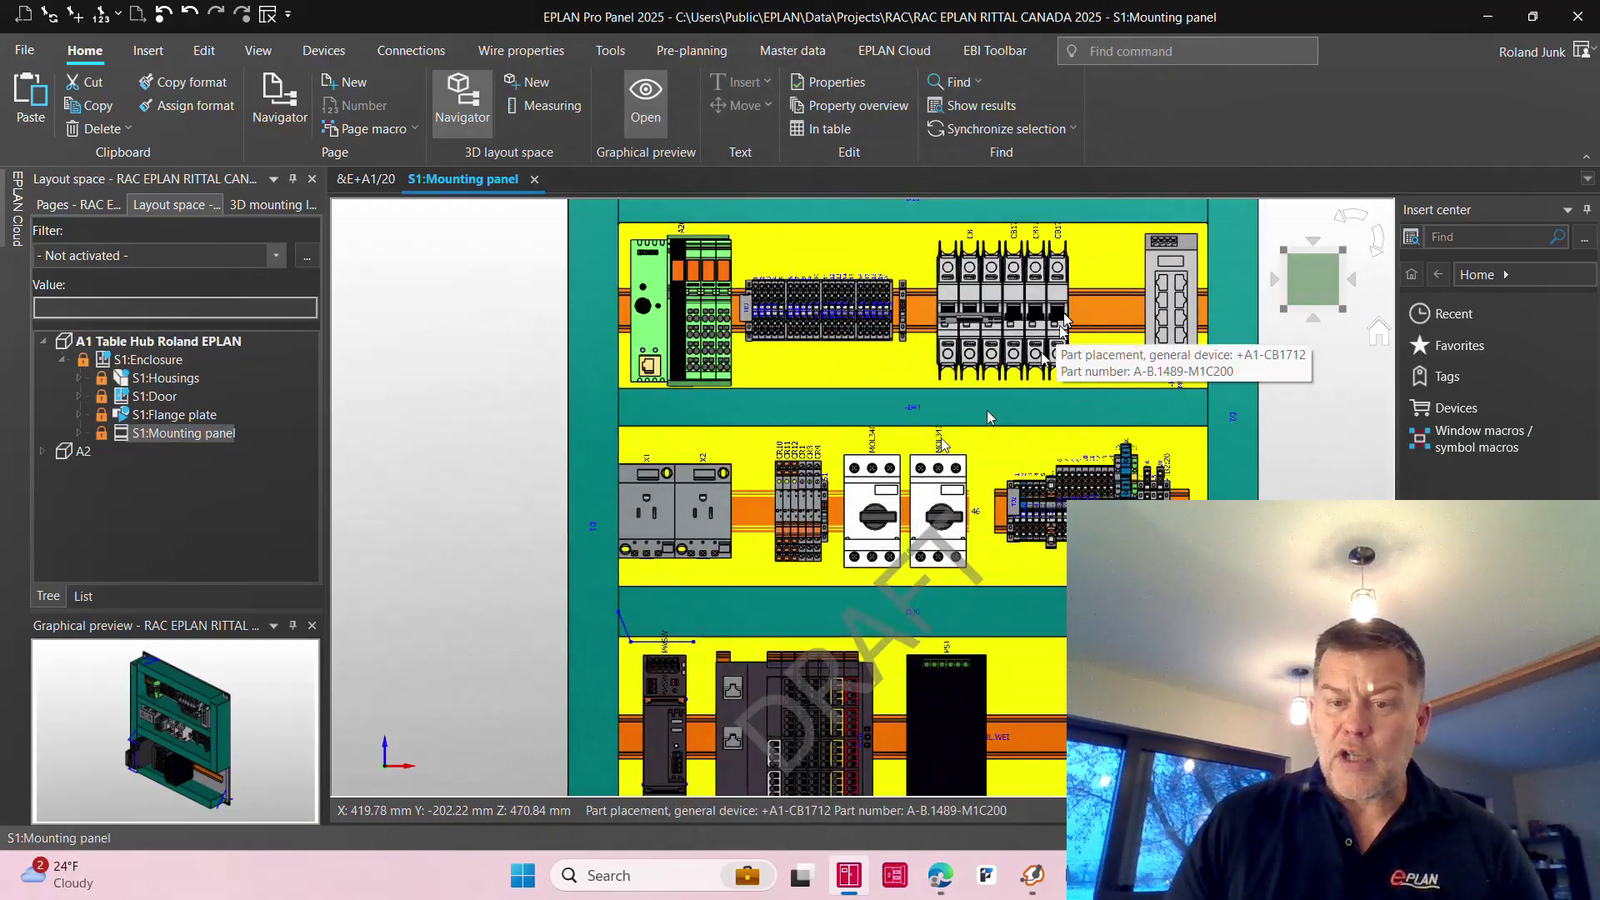
{"action": "left_click", "coordinate": [1122, 324]}
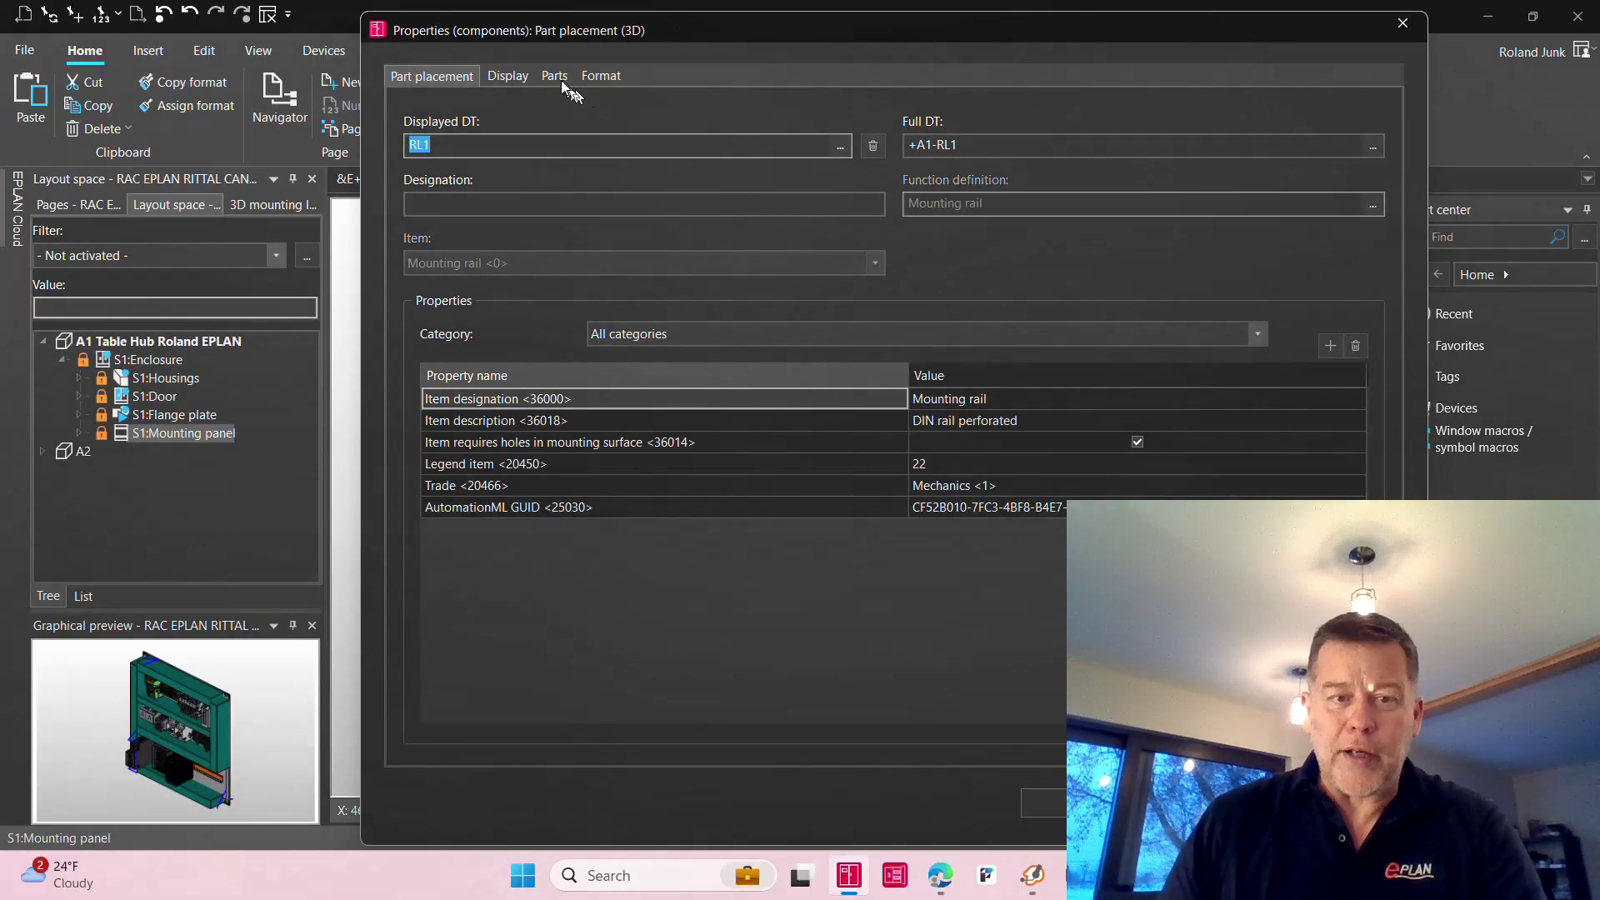
{"action": "left_click", "coordinate": [555, 76]}
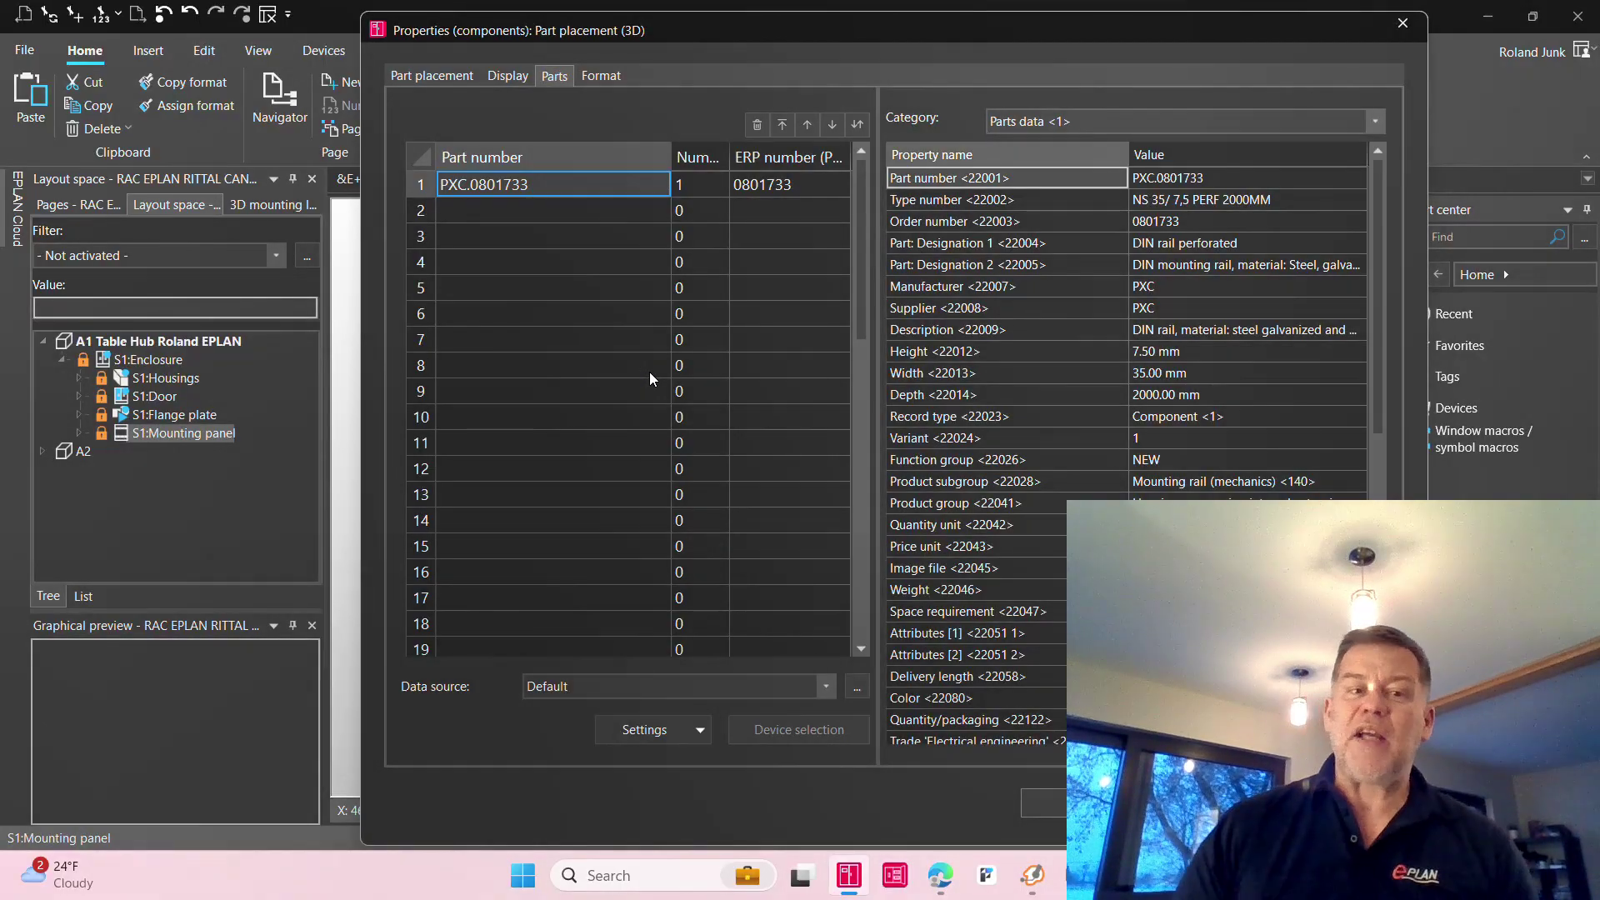
{"action": "left_click", "coordinate": [461, 78]}
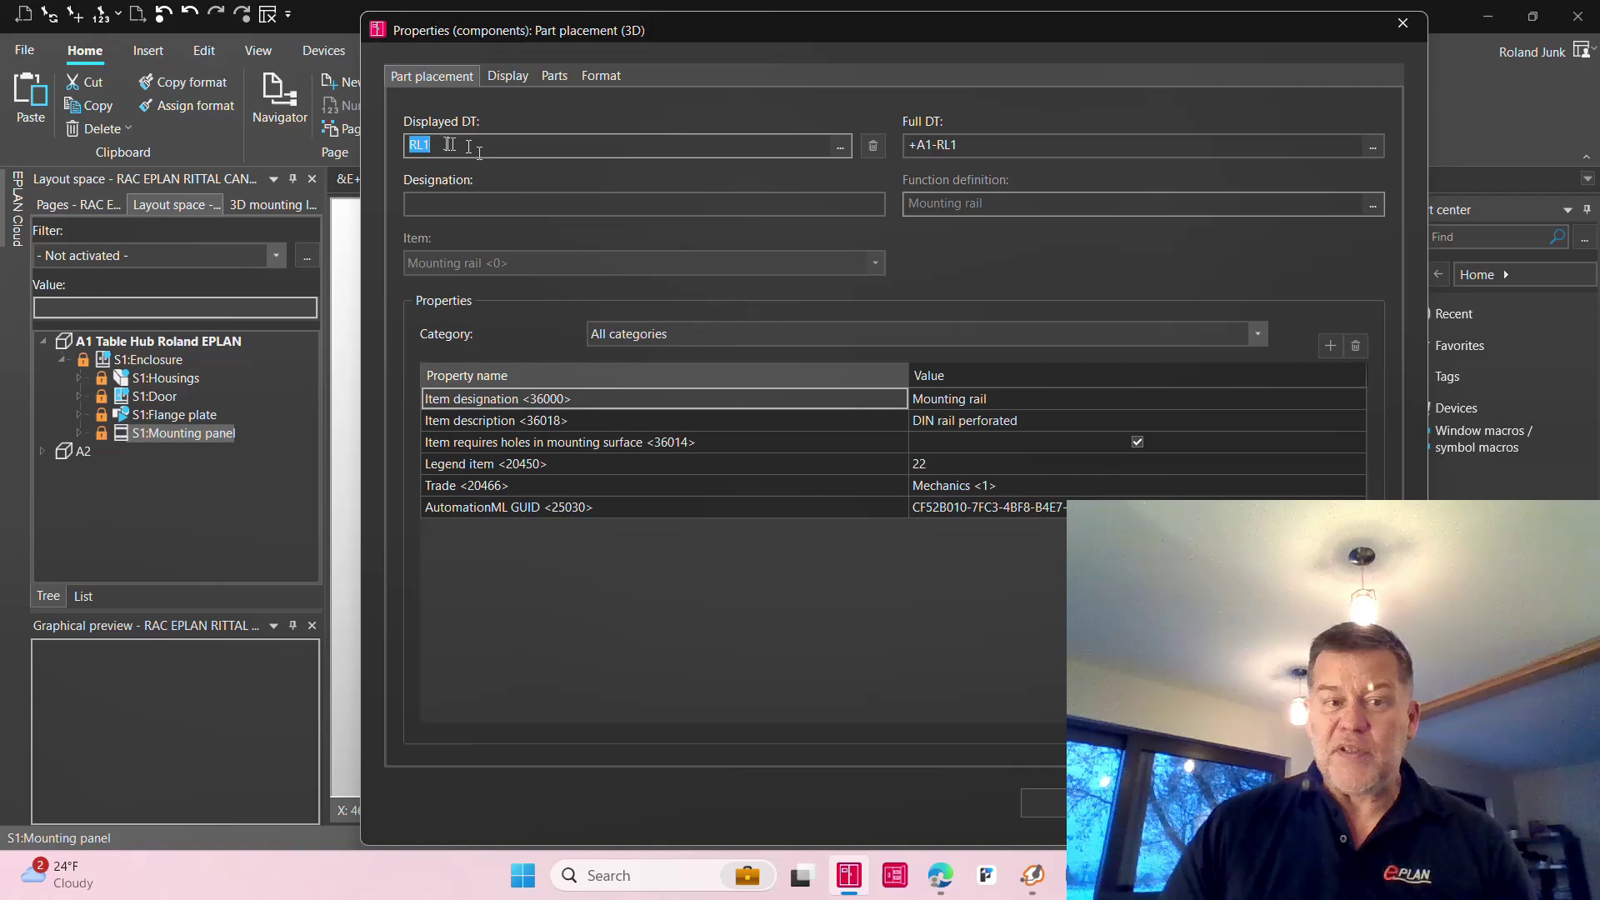
{"action": "left_click", "coordinate": [554, 76]}
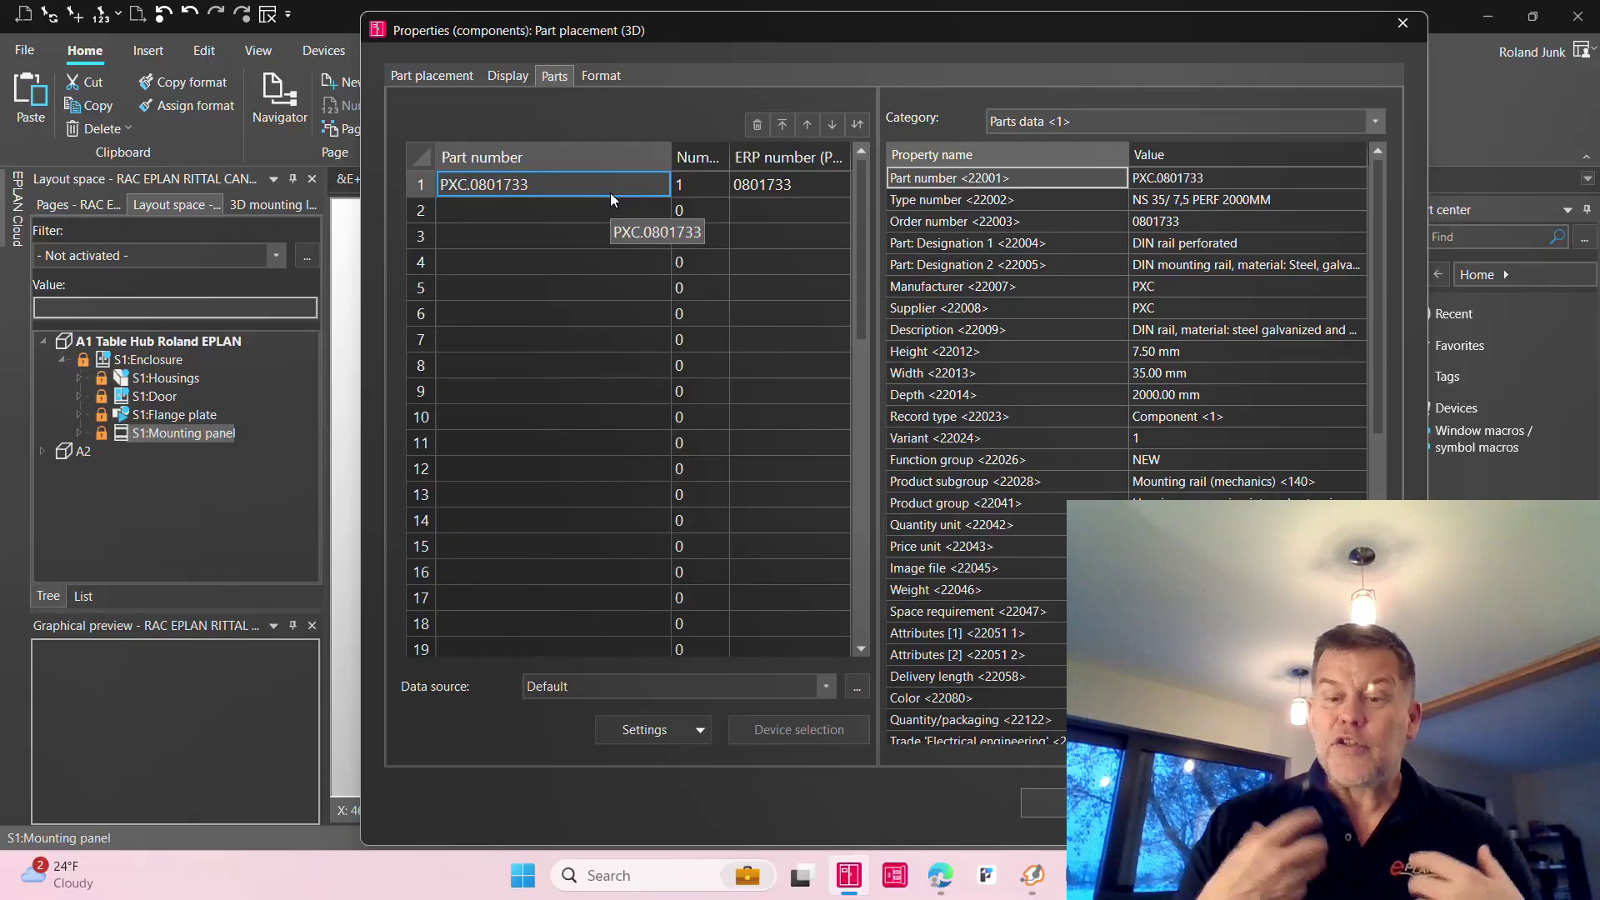
{"action": "key", "text": "Escape"}
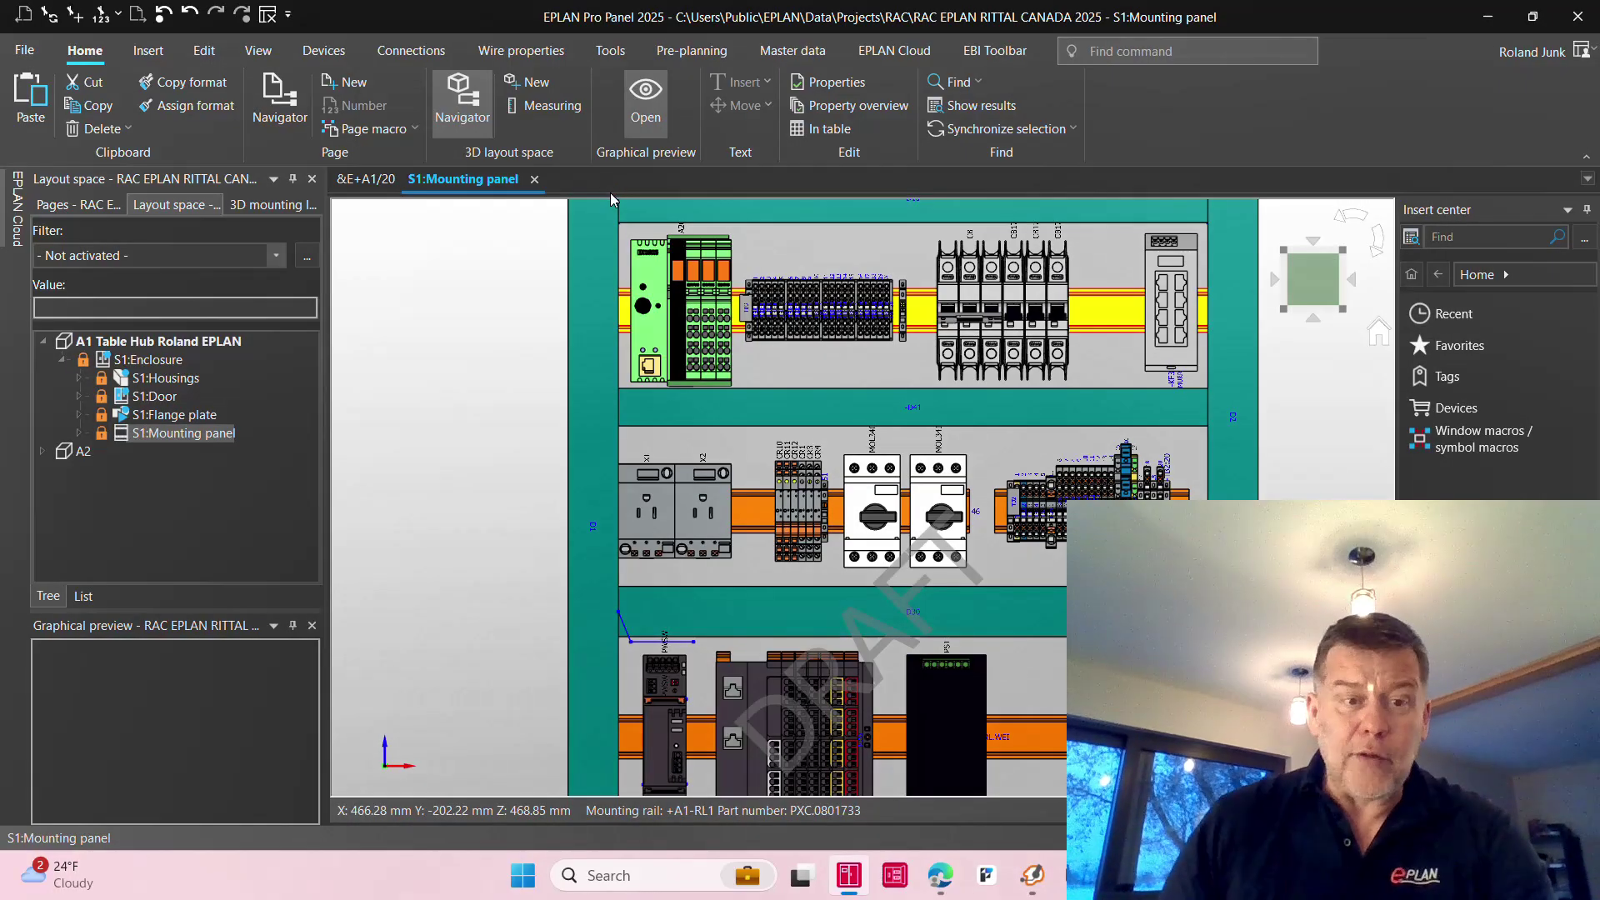
Turn on Drilling view for the mounting panel layout from the View ribbon.
{"action": "left_click", "coordinate": [266, 57]}
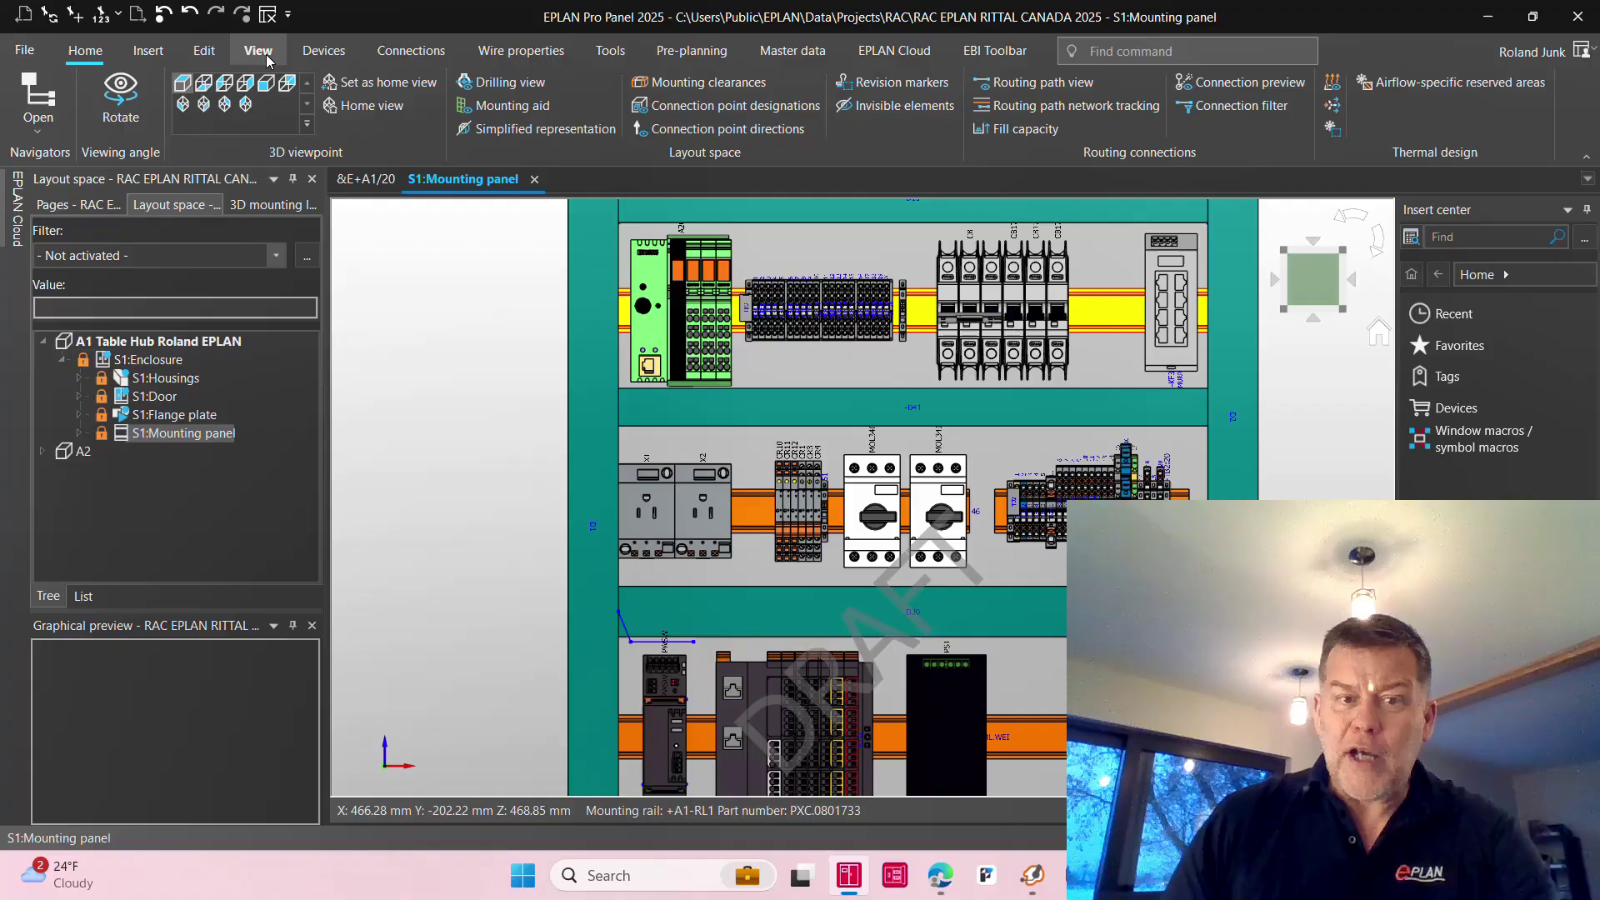
{"action": "left_click", "coordinate": [488, 79]}
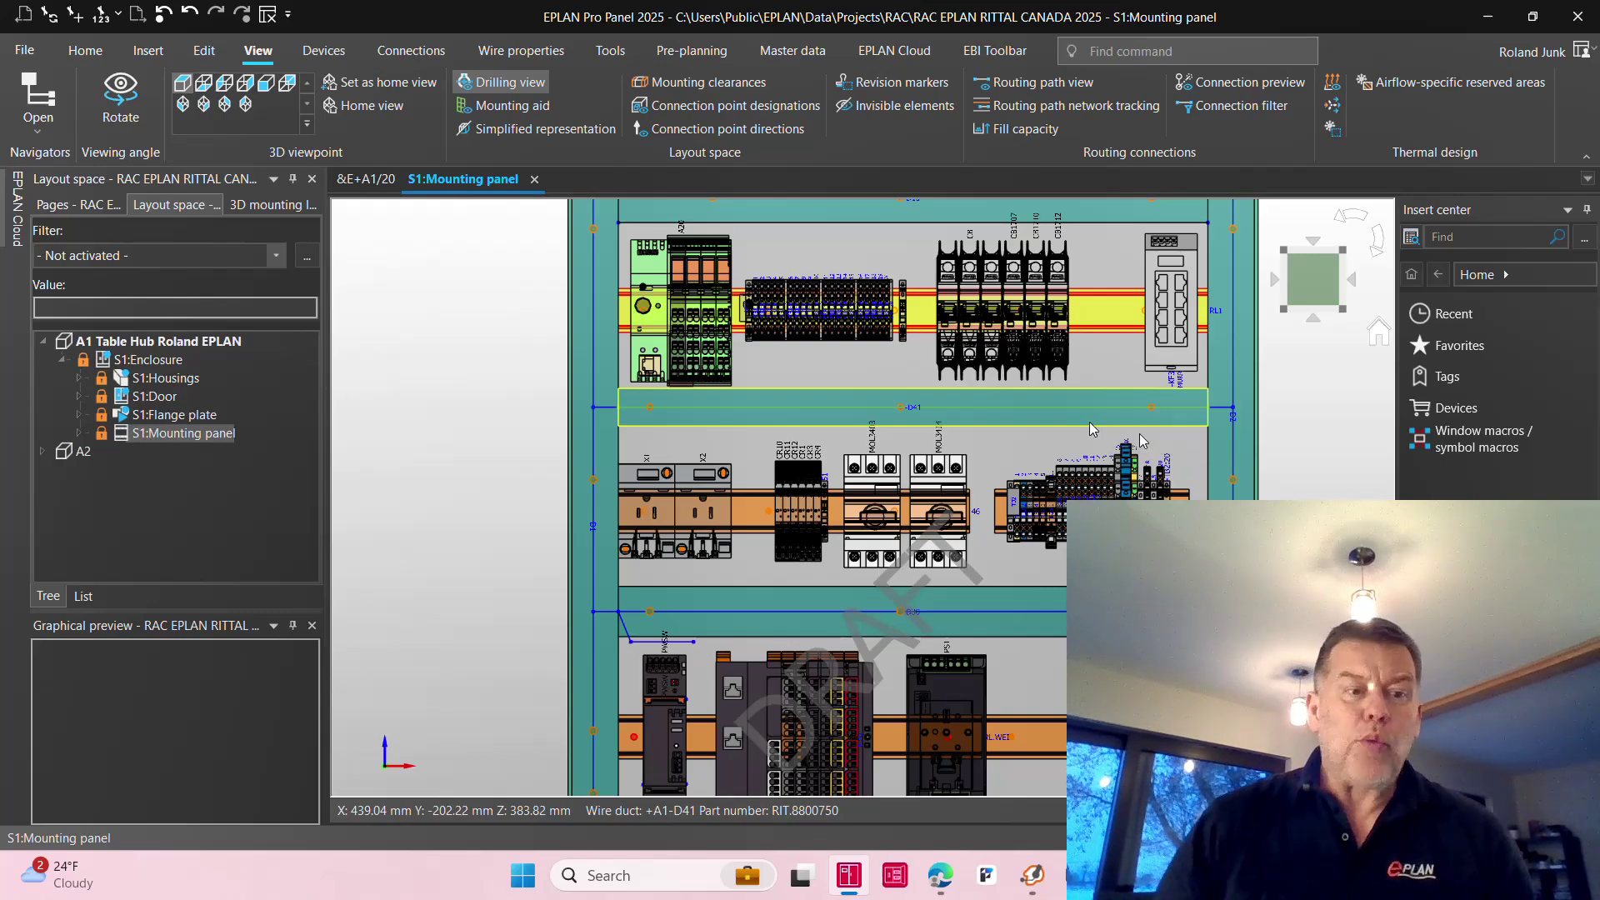
In the Pages tree, expand Manufacturing technology > RAC and open page &RAC=PM+A1/2.
{"action": "left_click", "coordinate": [73, 207]}
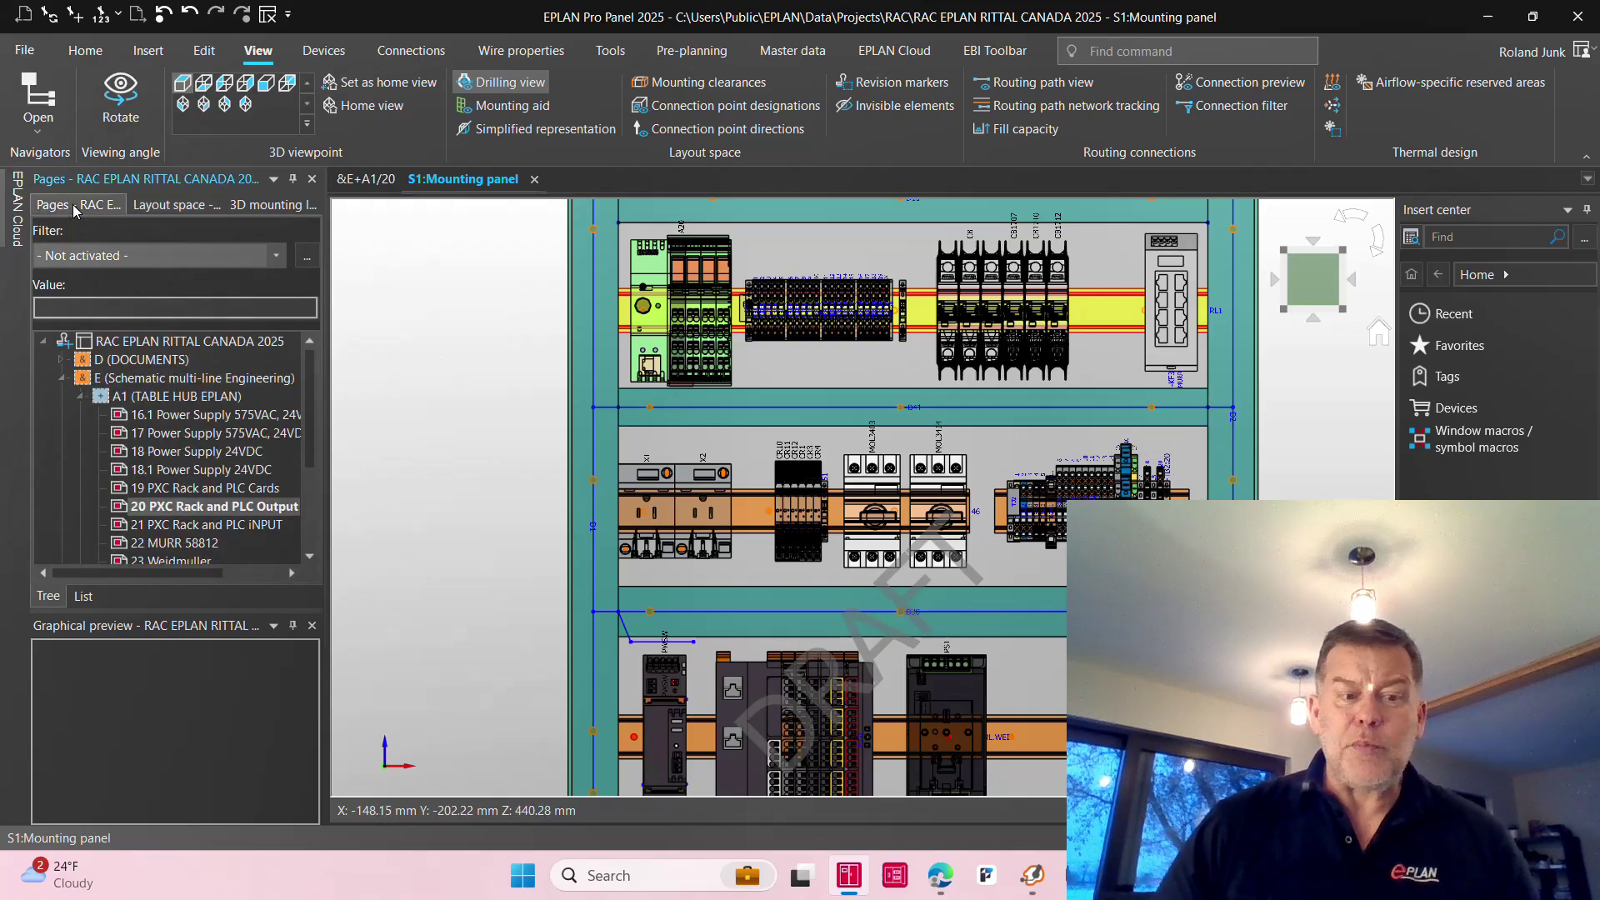
{"action": "left_click", "coordinate": [60, 377]}
{"action": "double_click", "coordinate": [131, 415]}
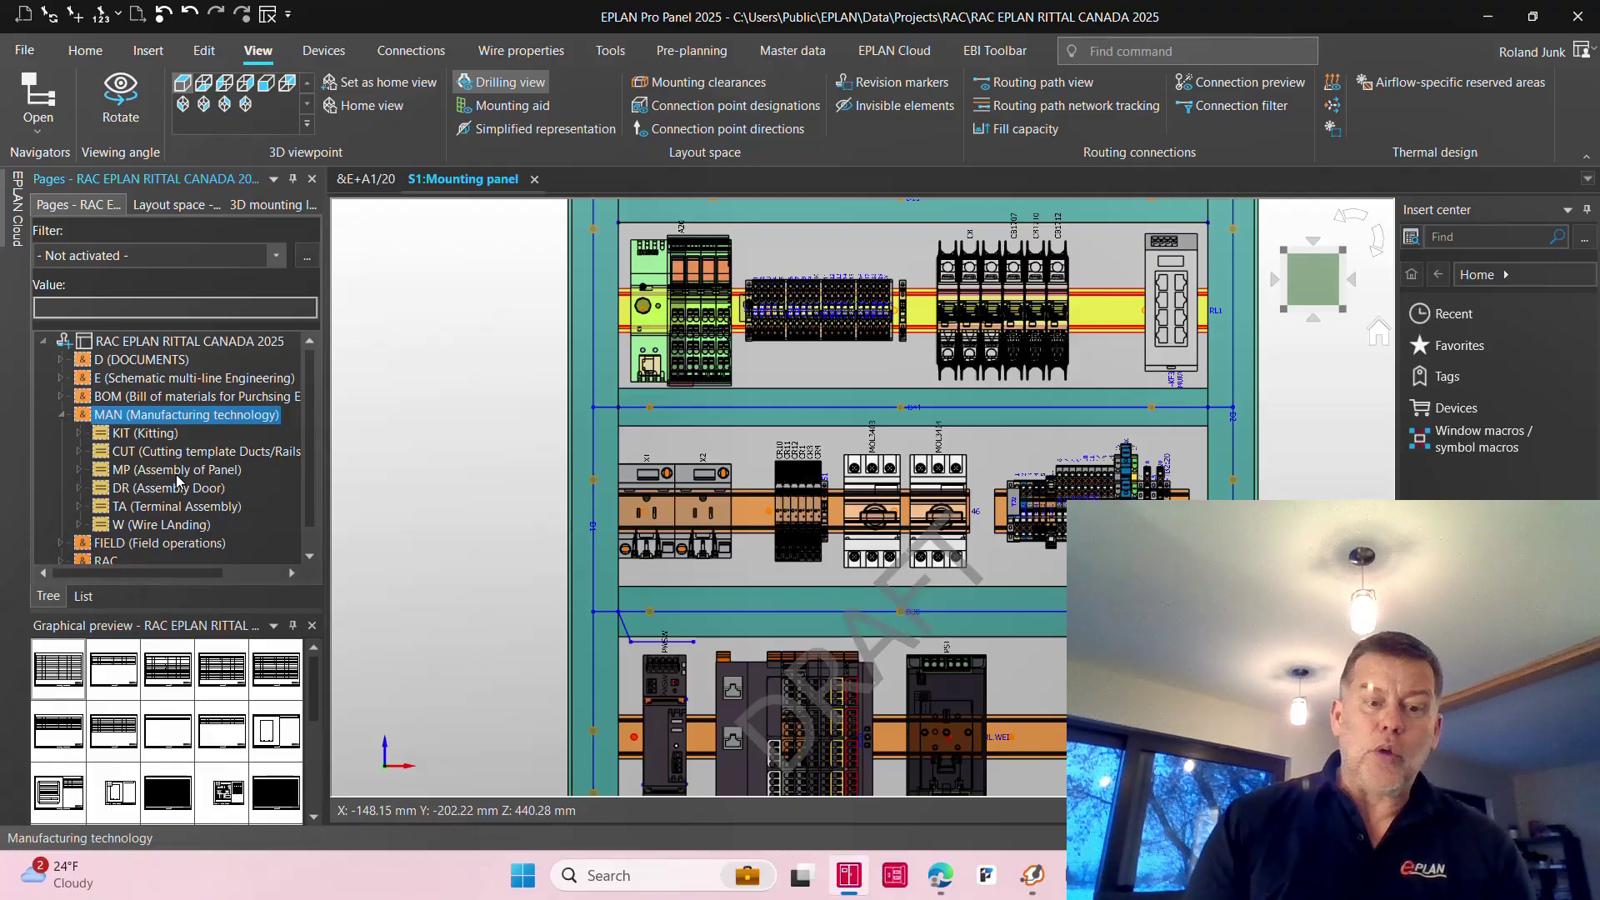
{"action": "scroll", "coordinate": [178, 481], "scroll_direction": "down", "scroll_amount": 1}
{"action": "left_click", "coordinate": [96, 539]}
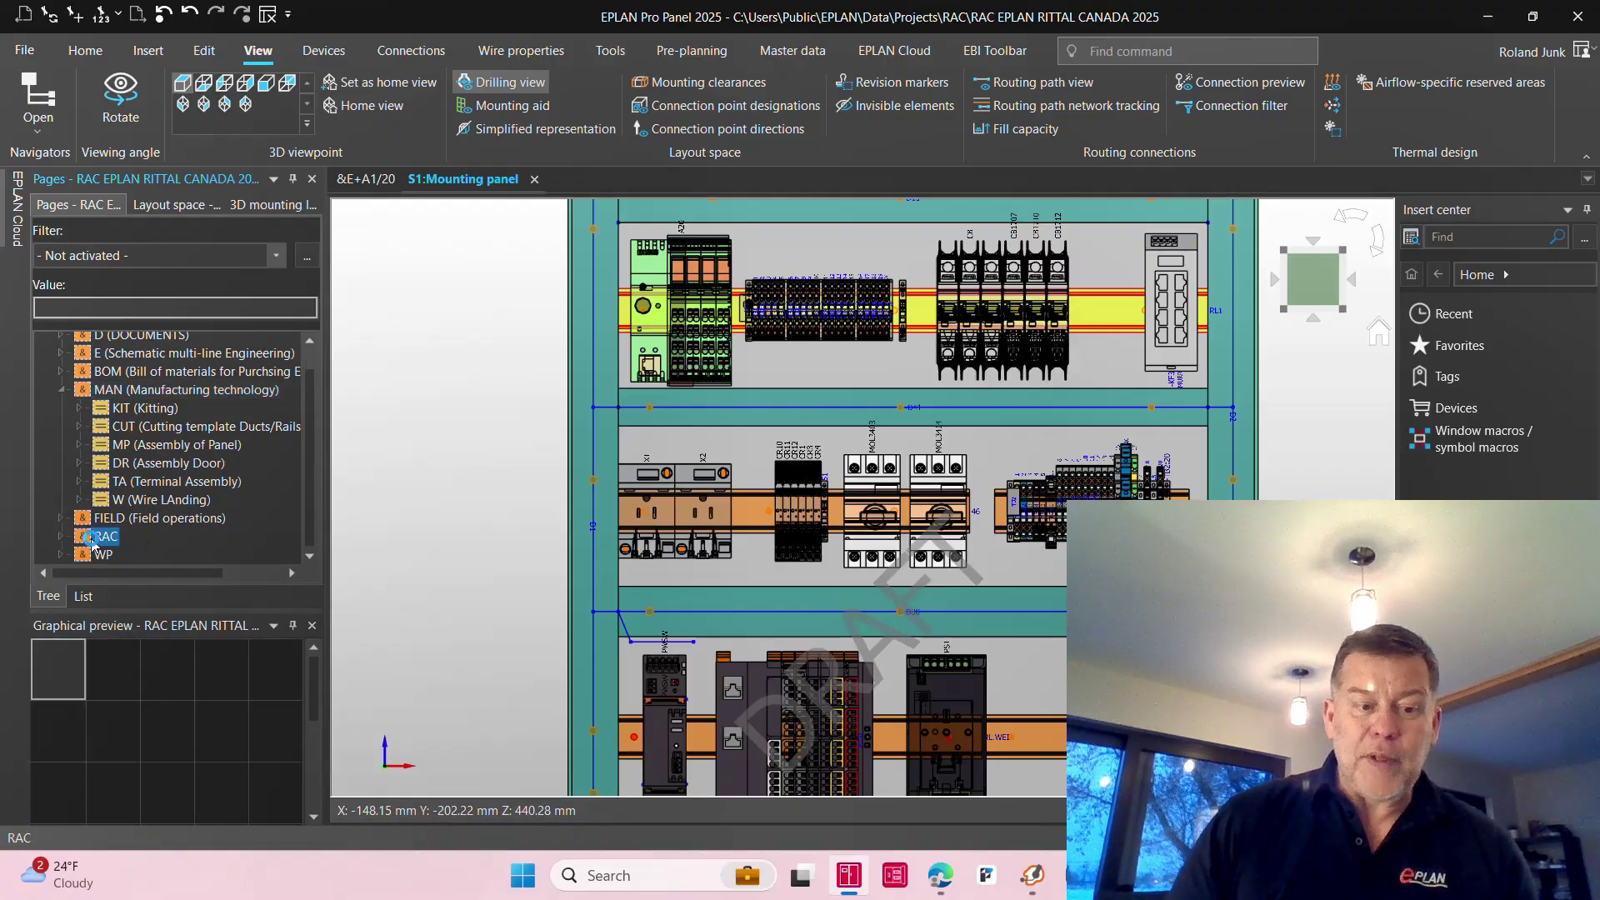
{"action": "left_click", "coordinate": [61, 537]}
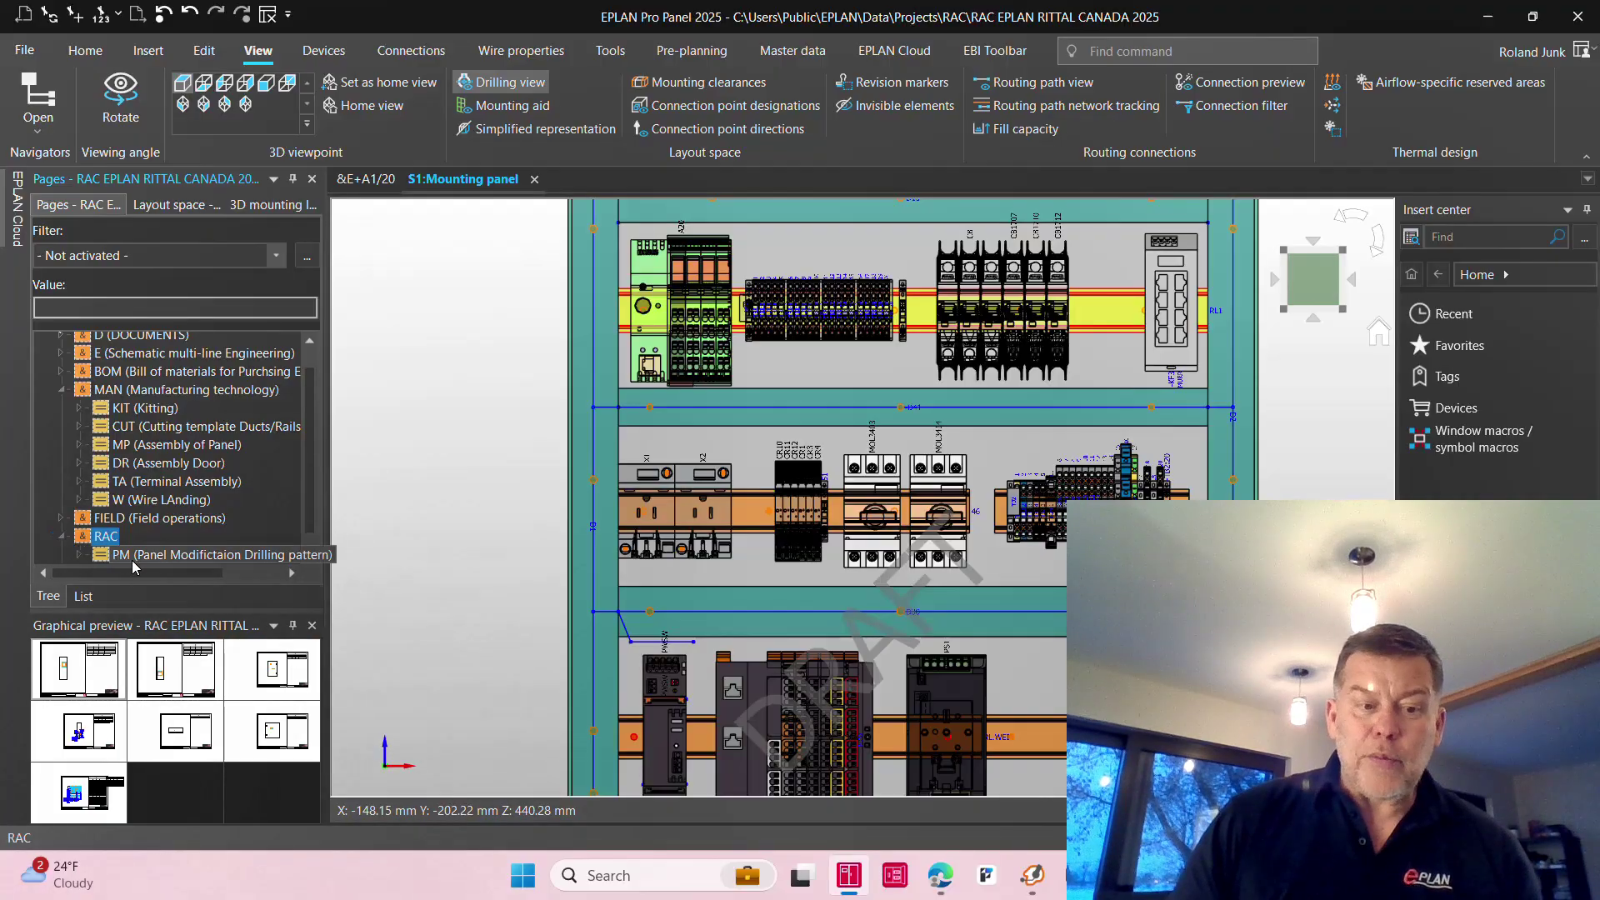
{"action": "double_click", "coordinate": [91, 557]}
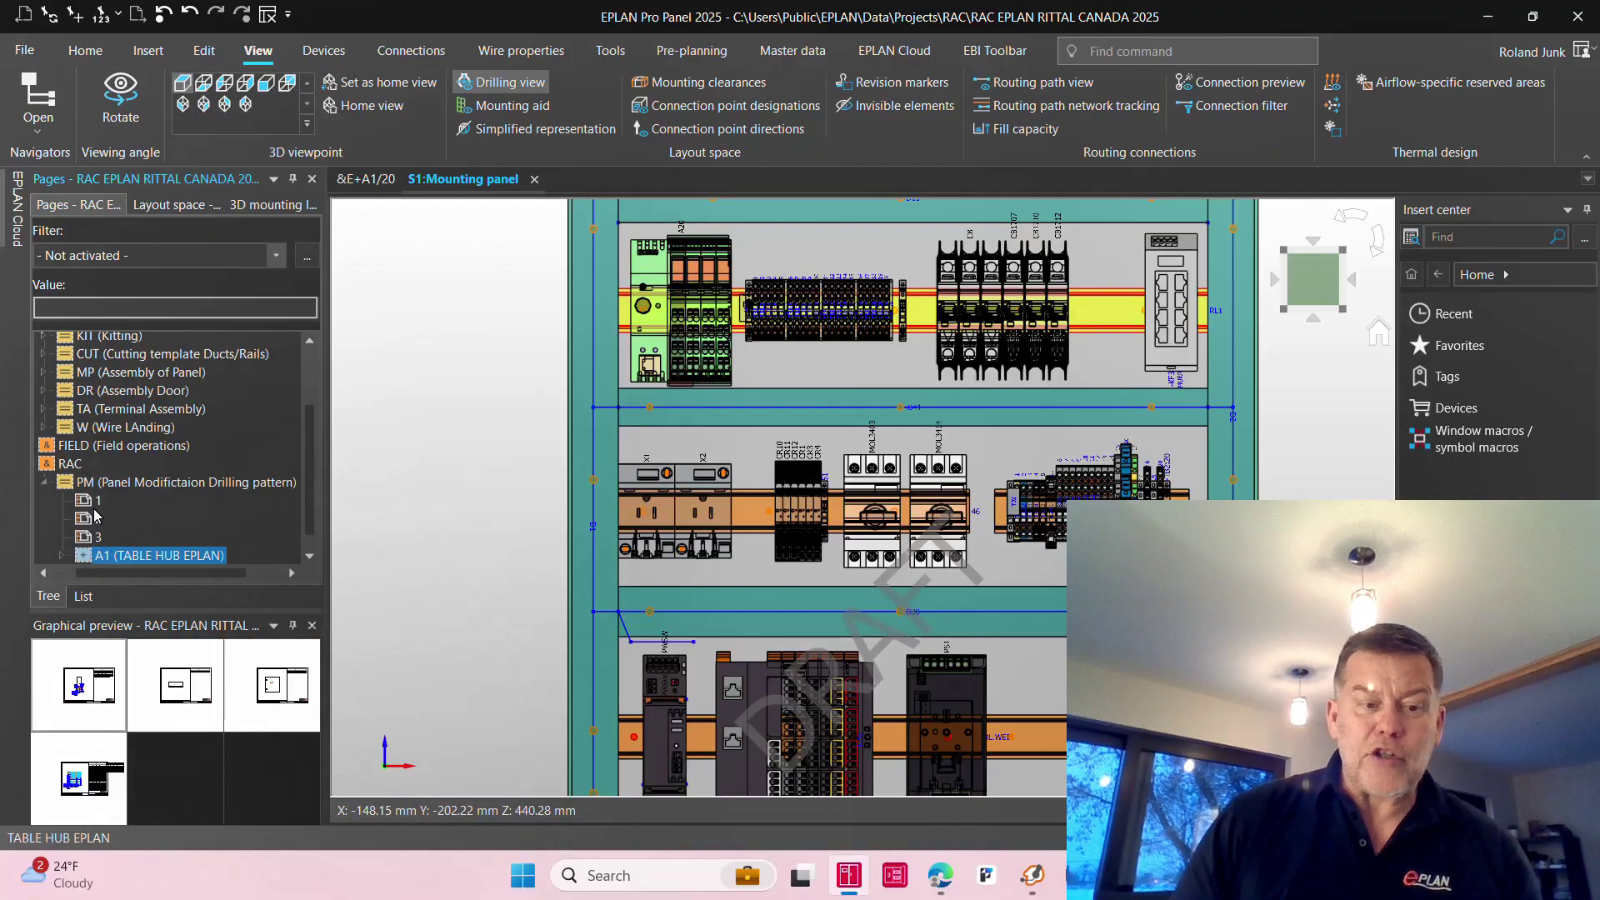
{"action": "left_click", "coordinate": [187, 706]}
{"action": "double_click", "coordinate": [187, 706]}
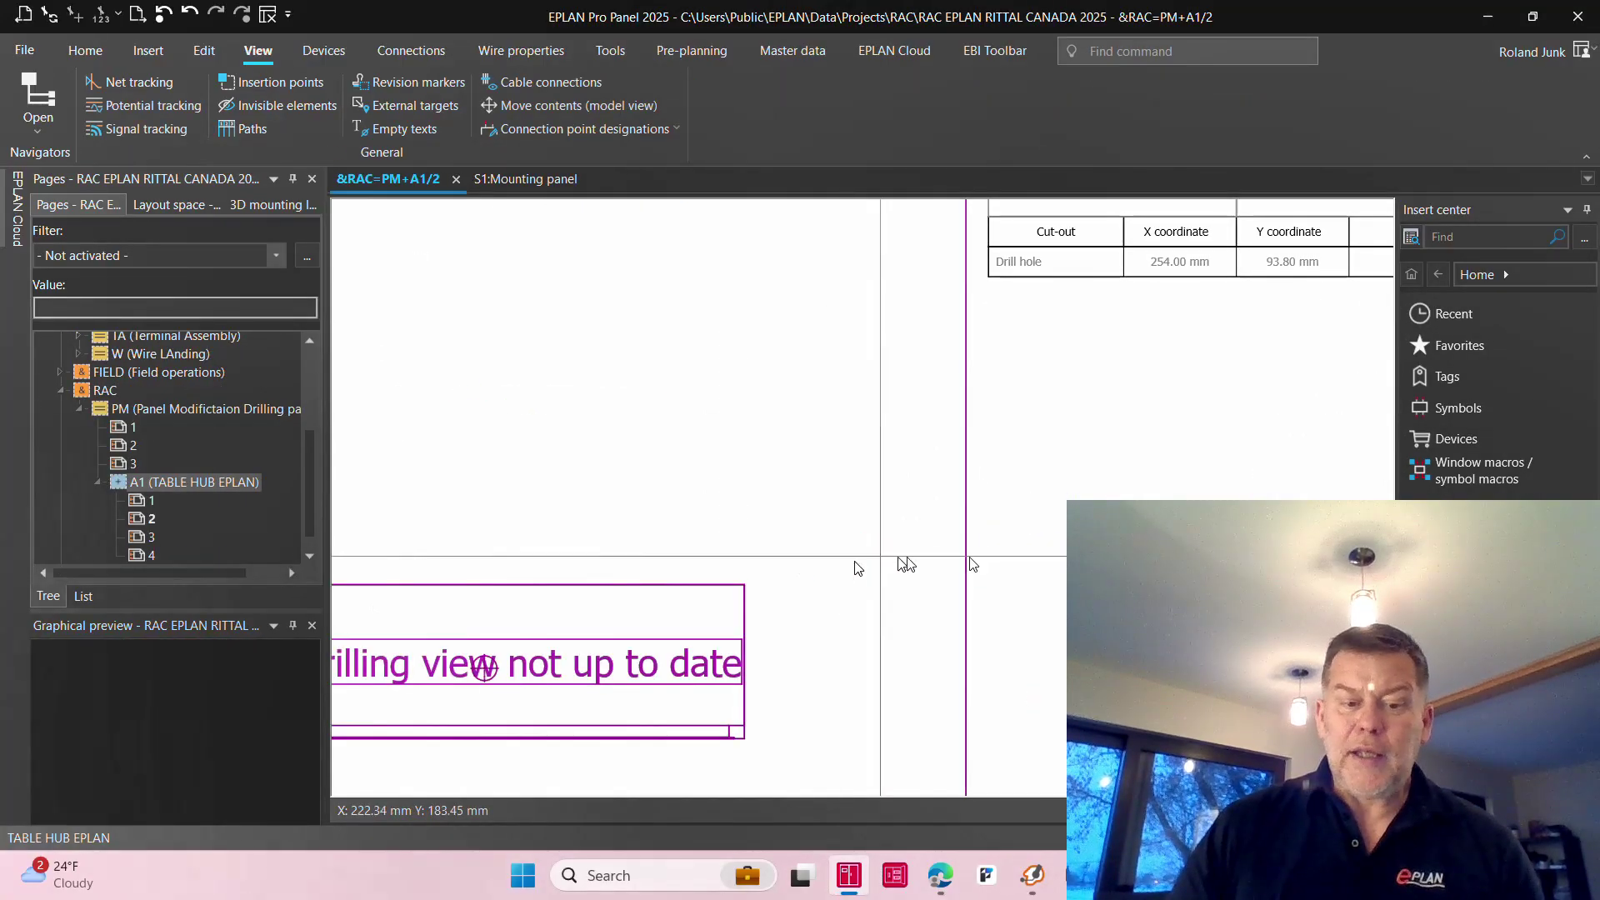
Open drilling page &RAC=PM+A1/1 and zoom to review its 12-cut-out legend.
{"action": "left_click", "coordinate": [150, 500]}
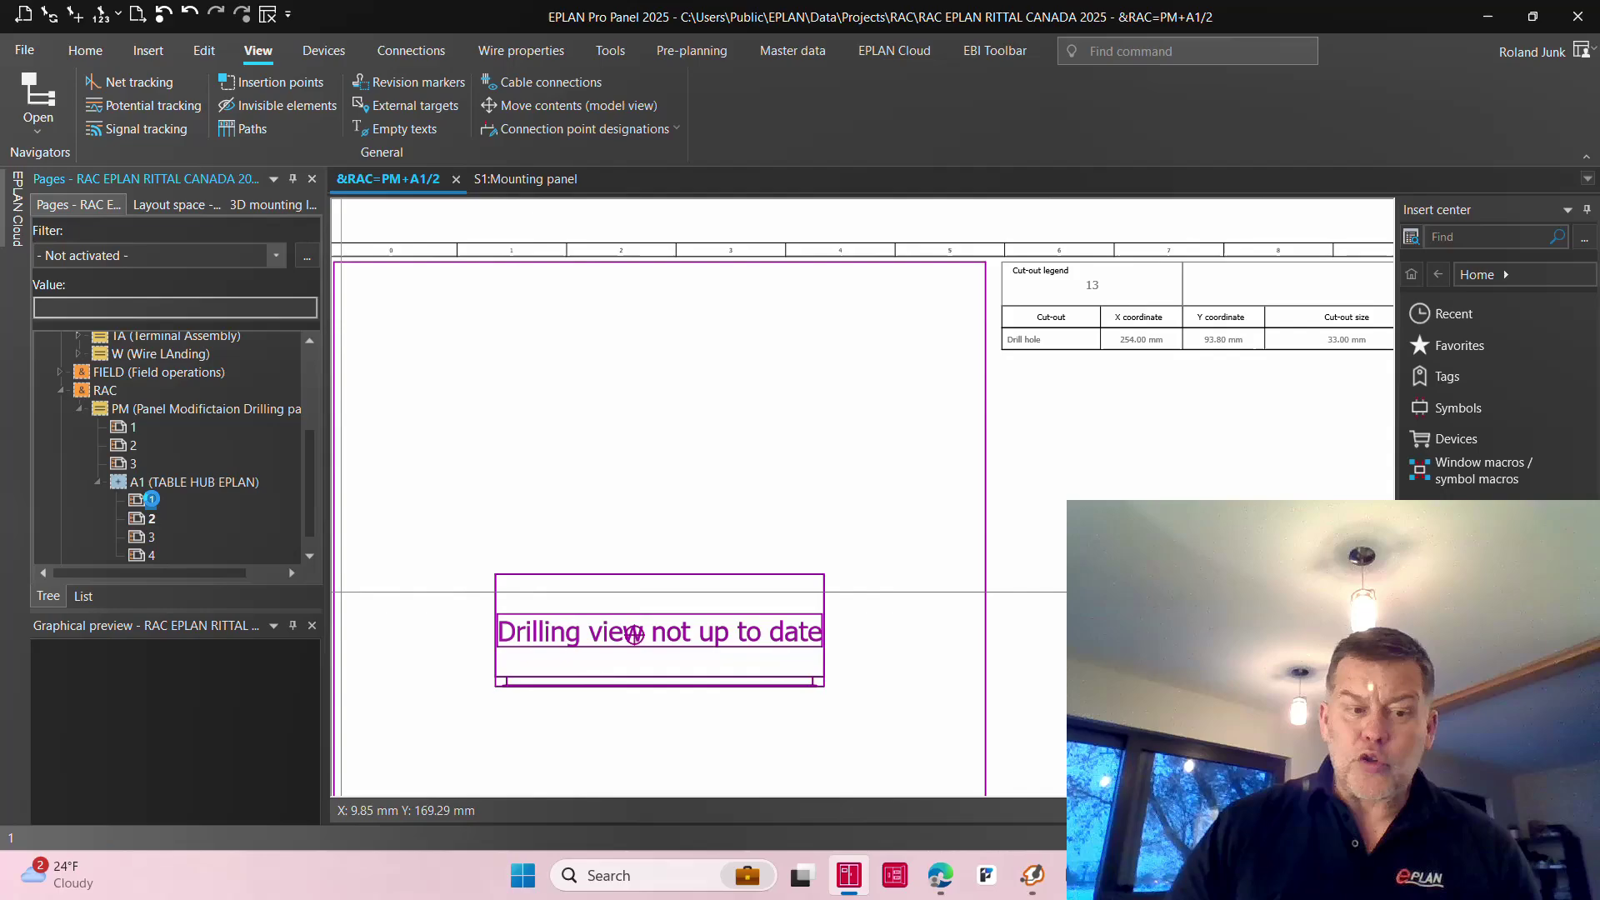
{"action": "double_click", "coordinate": [170, 723]}
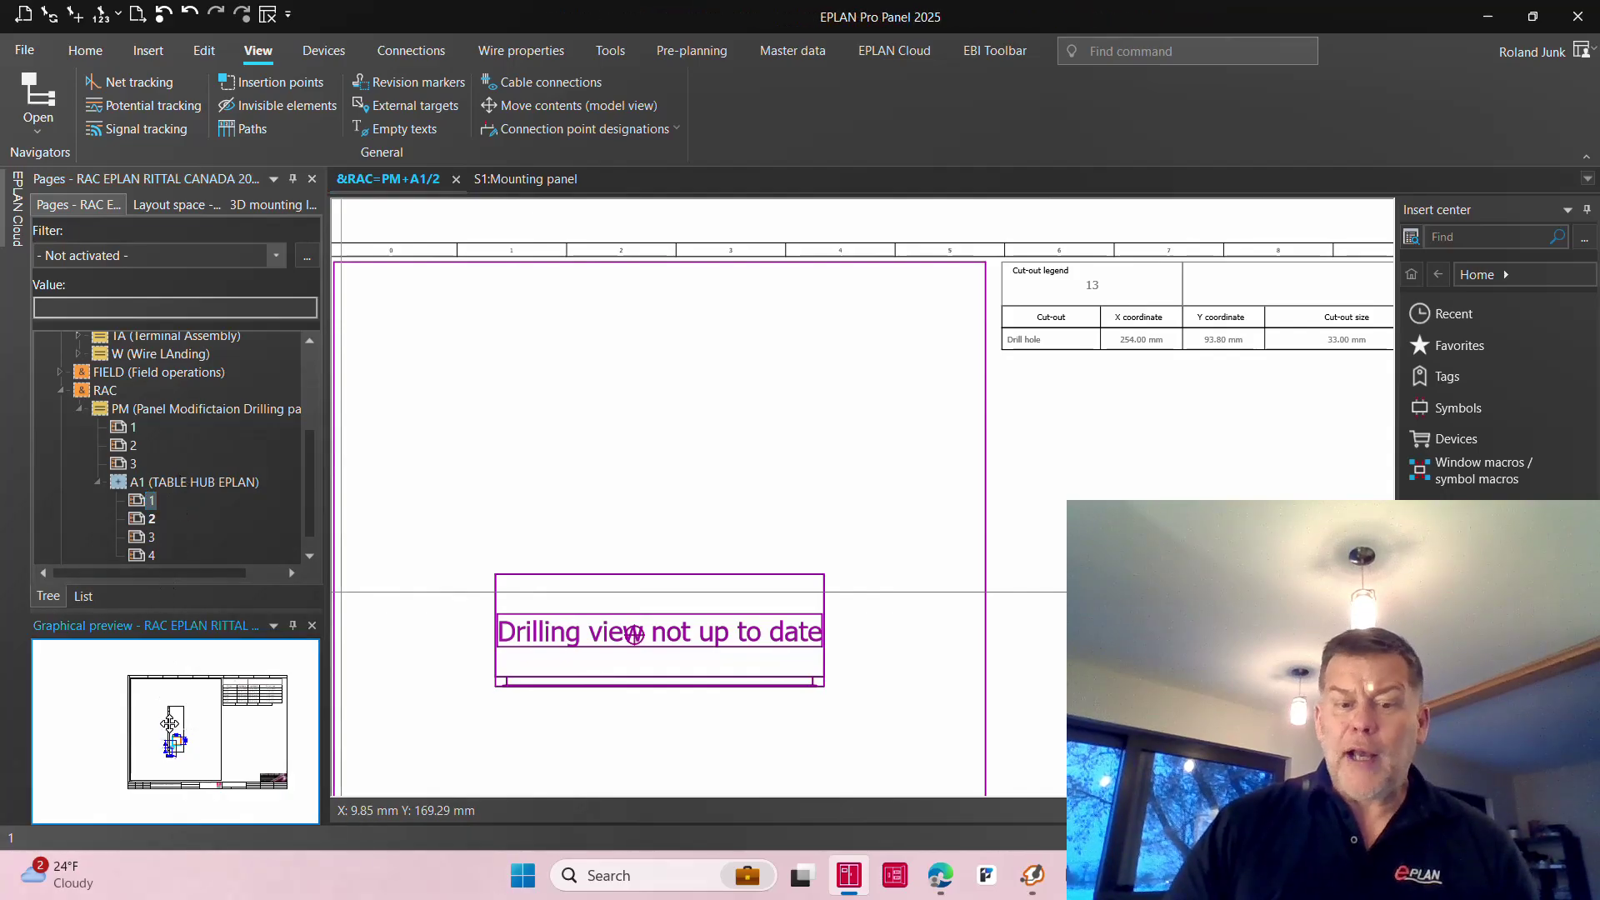
{"action": "scroll", "coordinate": [709, 716], "scroll_direction": "up", "scroll_amount": 3}
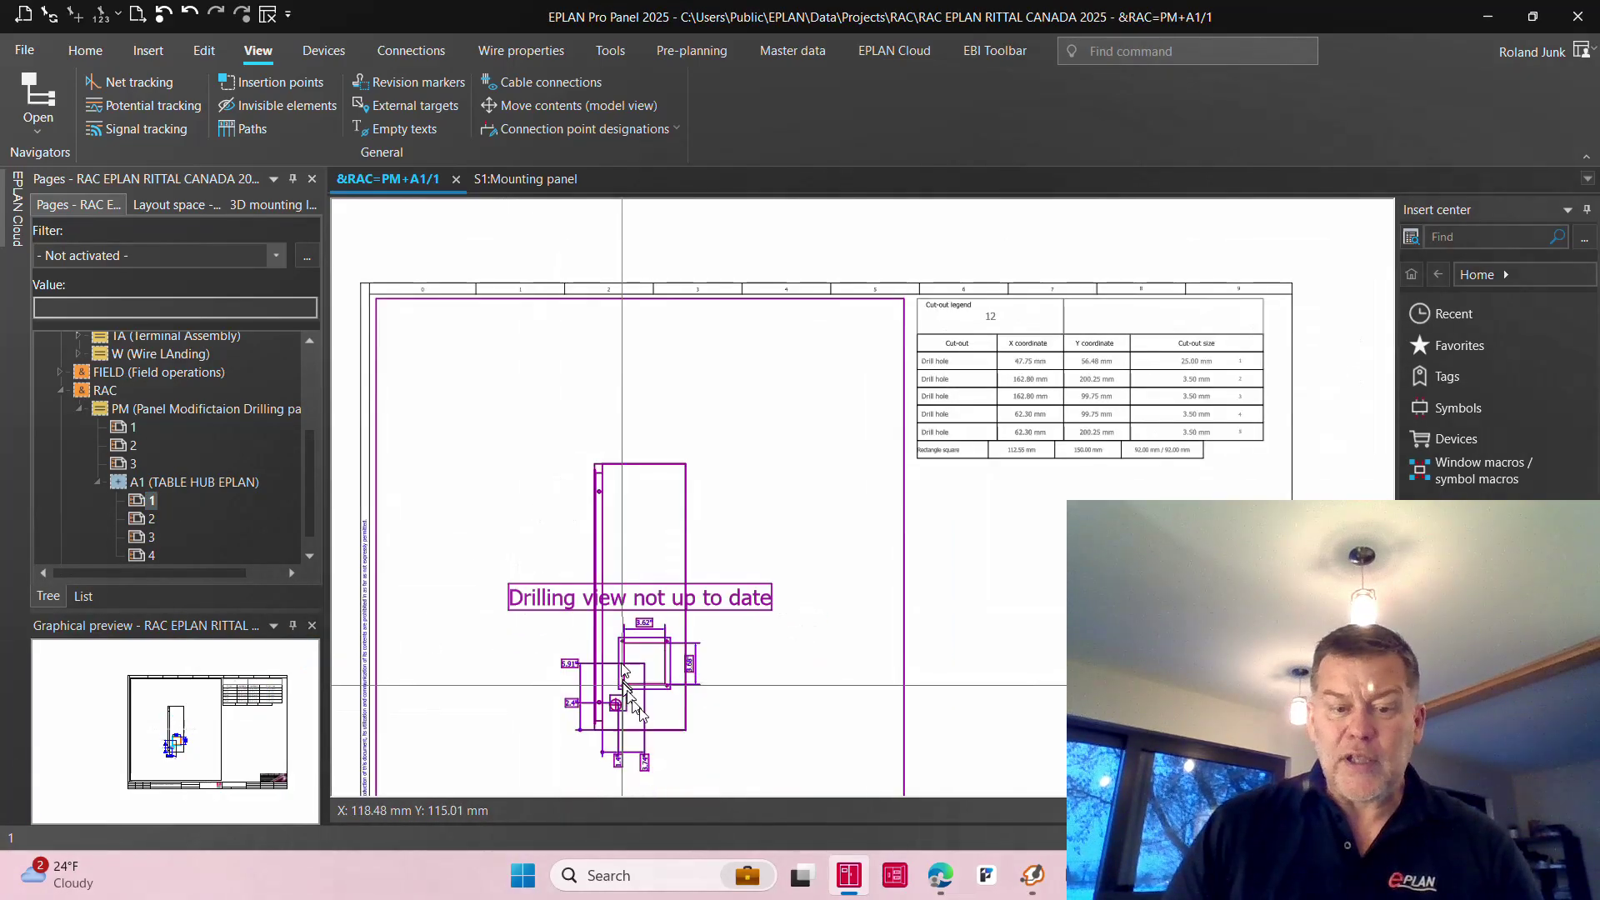
{"action": "scroll", "coordinate": [709, 716], "scroll_direction": "up", "scroll_amount": 1}
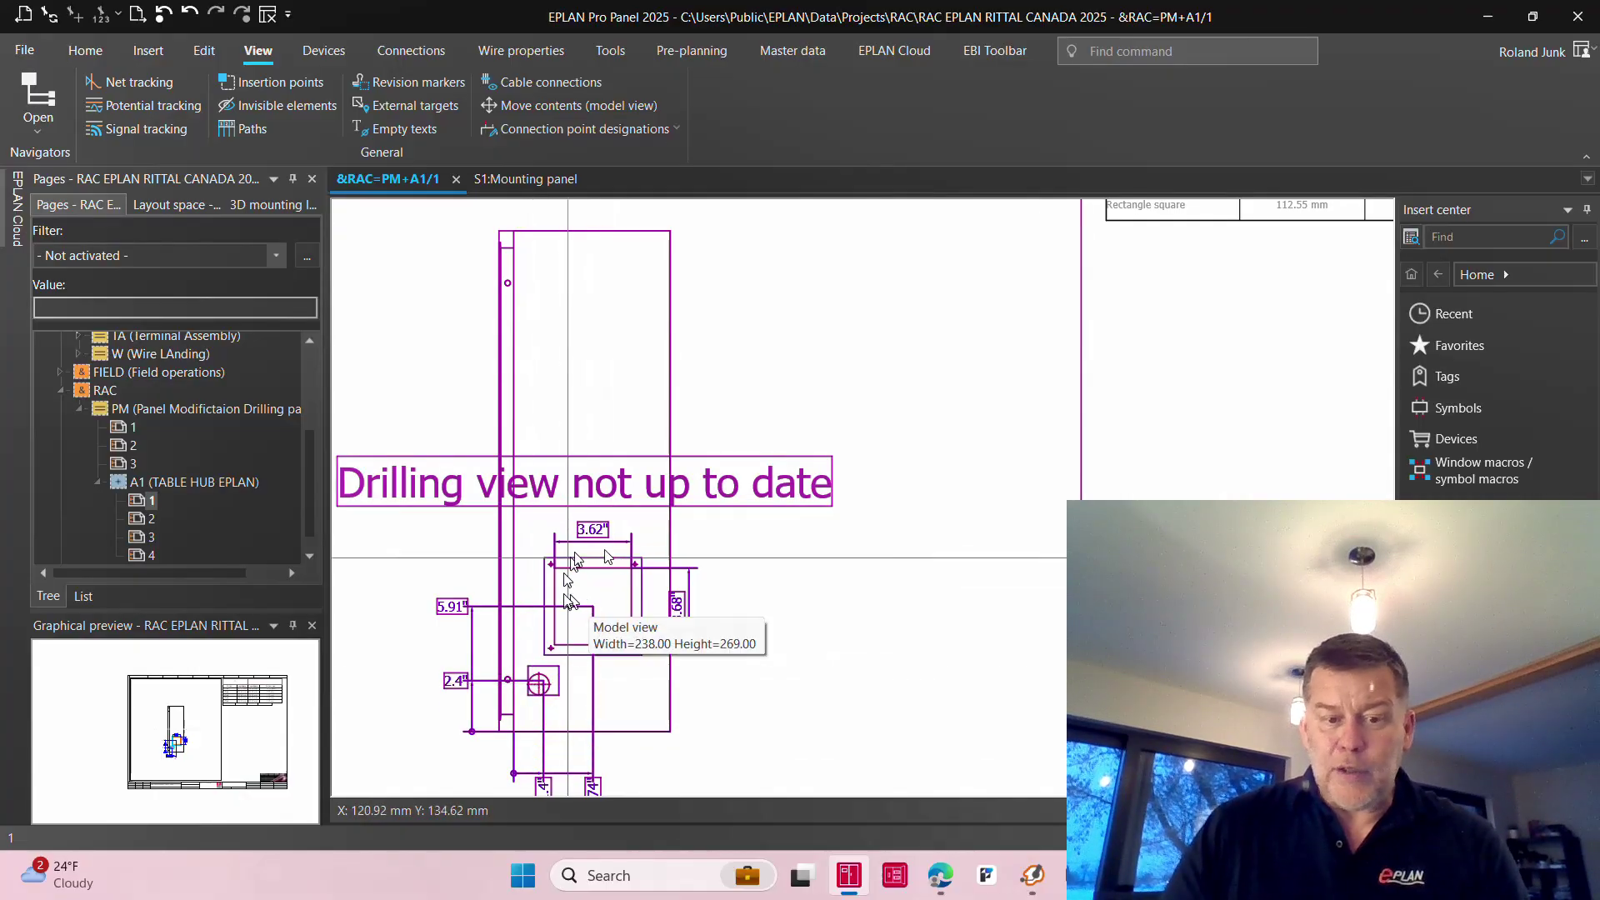
{"action": "scroll", "coordinate": [587, 634], "scroll_direction": "down", "scroll_amount": 3}
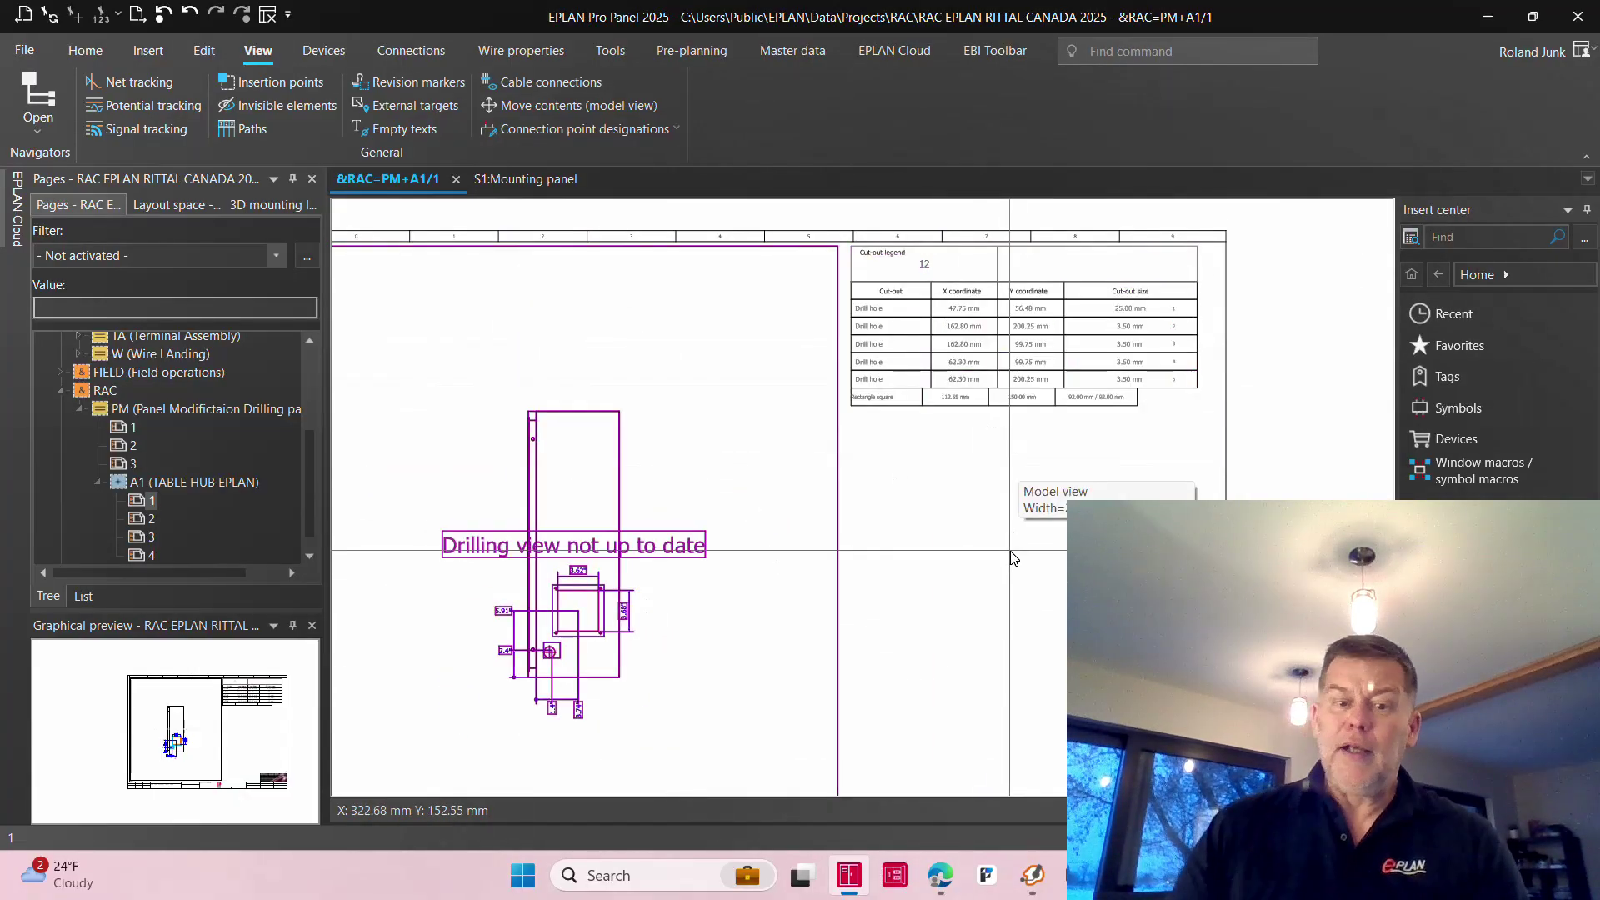
{"action": "left_click", "coordinate": [611, 52]}
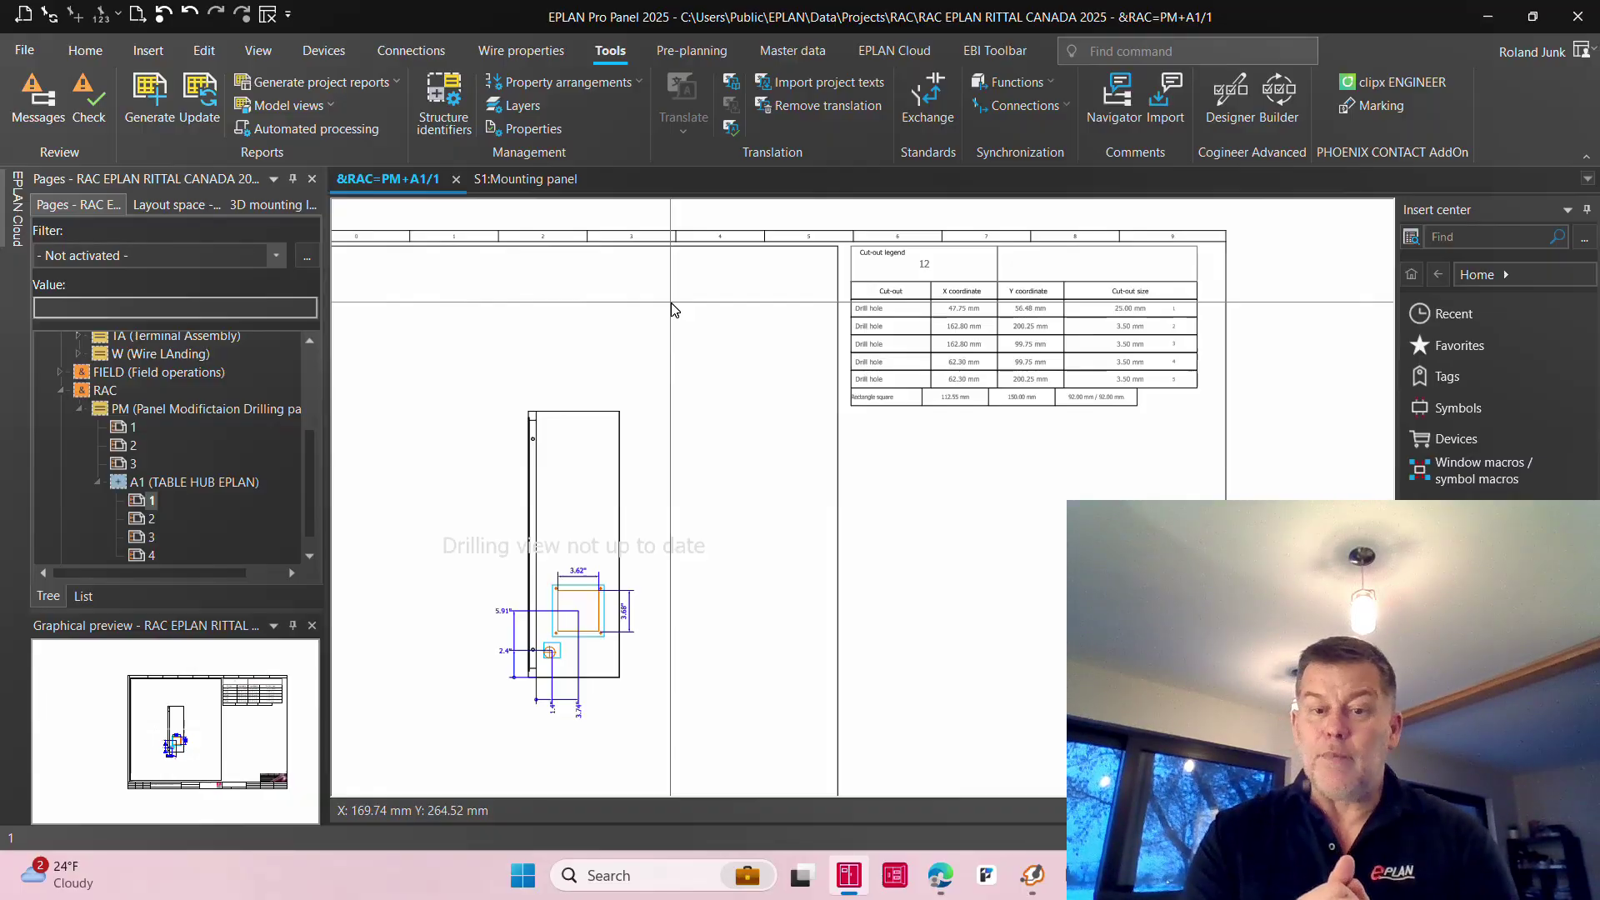
Open drilling page &RAC=PM+A1/4 with 19 cut-outs, then select the RAC EPLAN RITTAL CANADA 2025 project.
{"action": "left_click", "coordinate": [203, 482]}
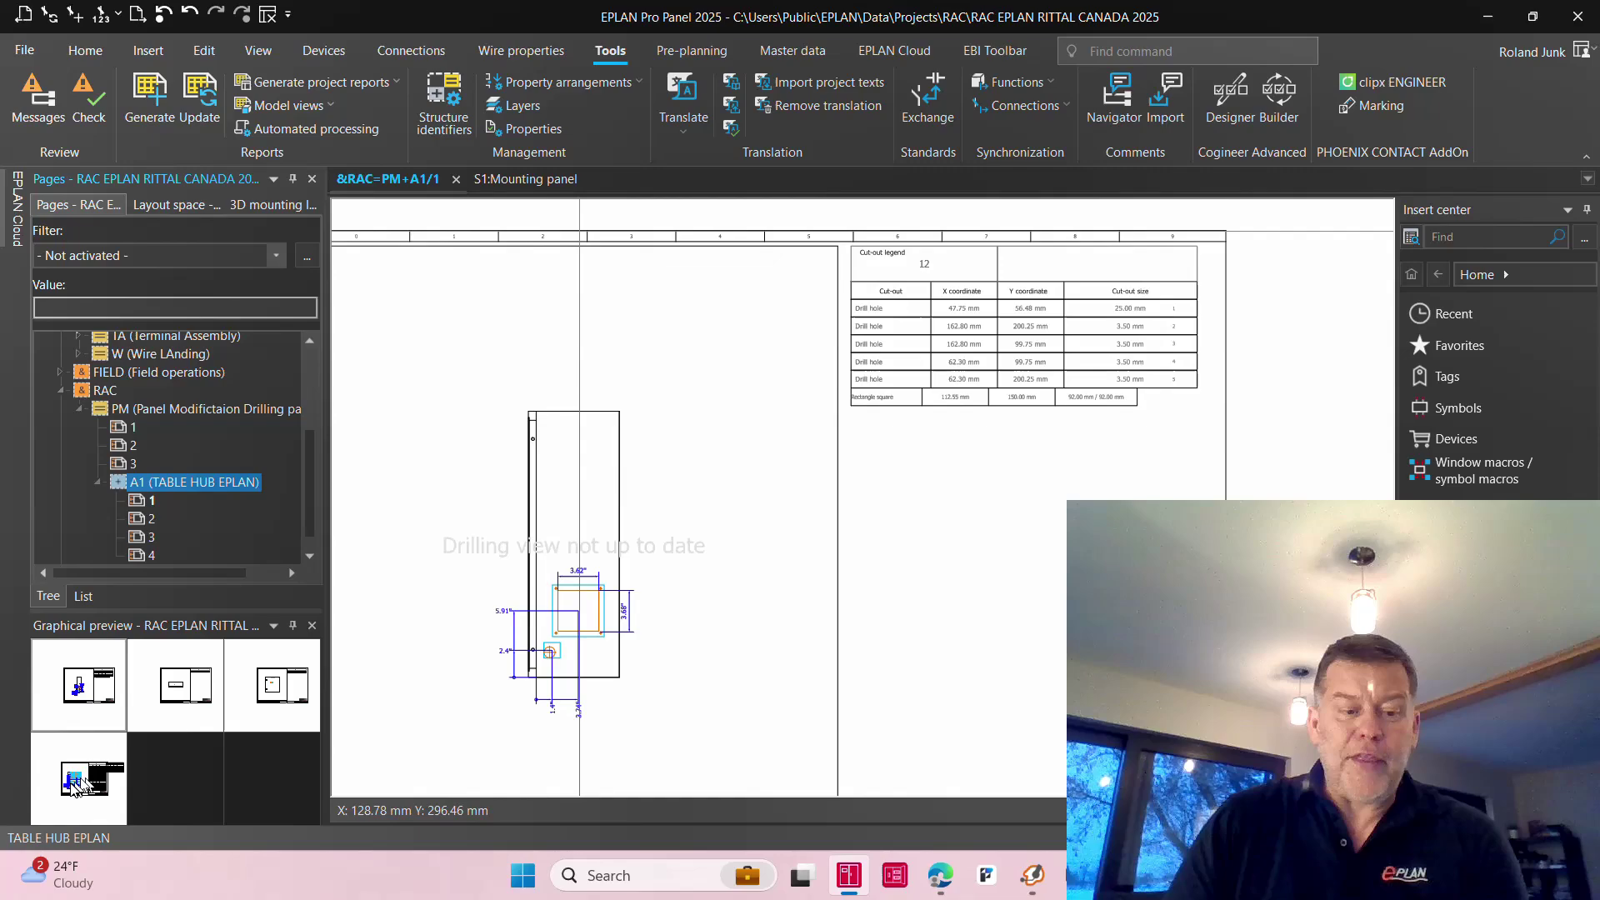
{"action": "double_click", "coordinate": [73, 784]}
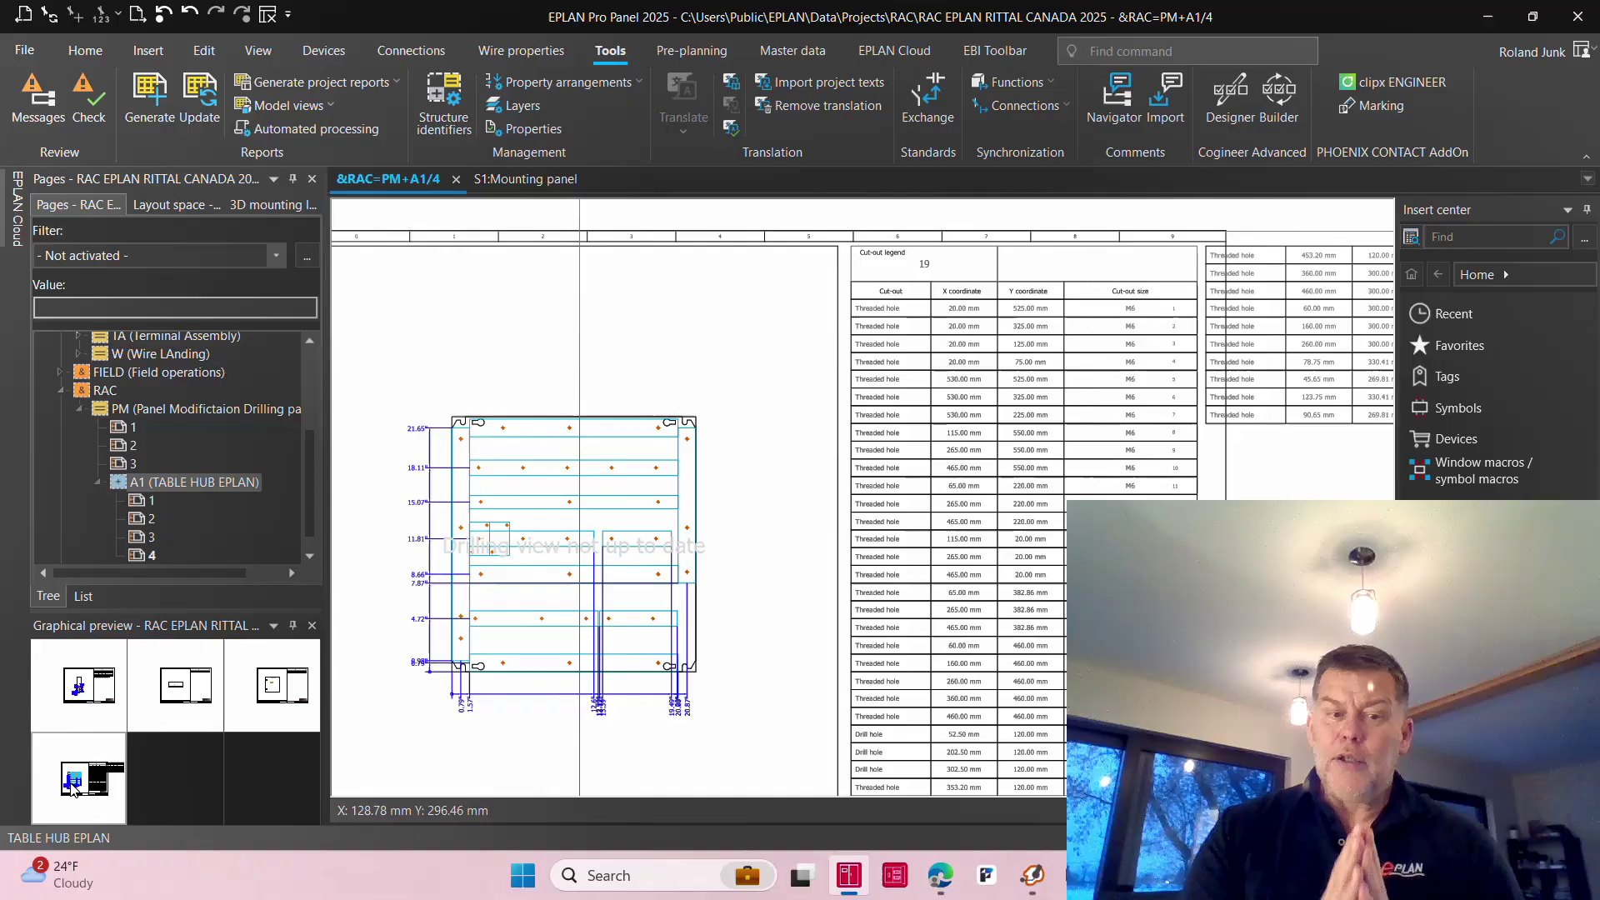
{"action": "scroll", "coordinate": [237, 535], "scroll_direction": "up", "scroll_amount": 3}
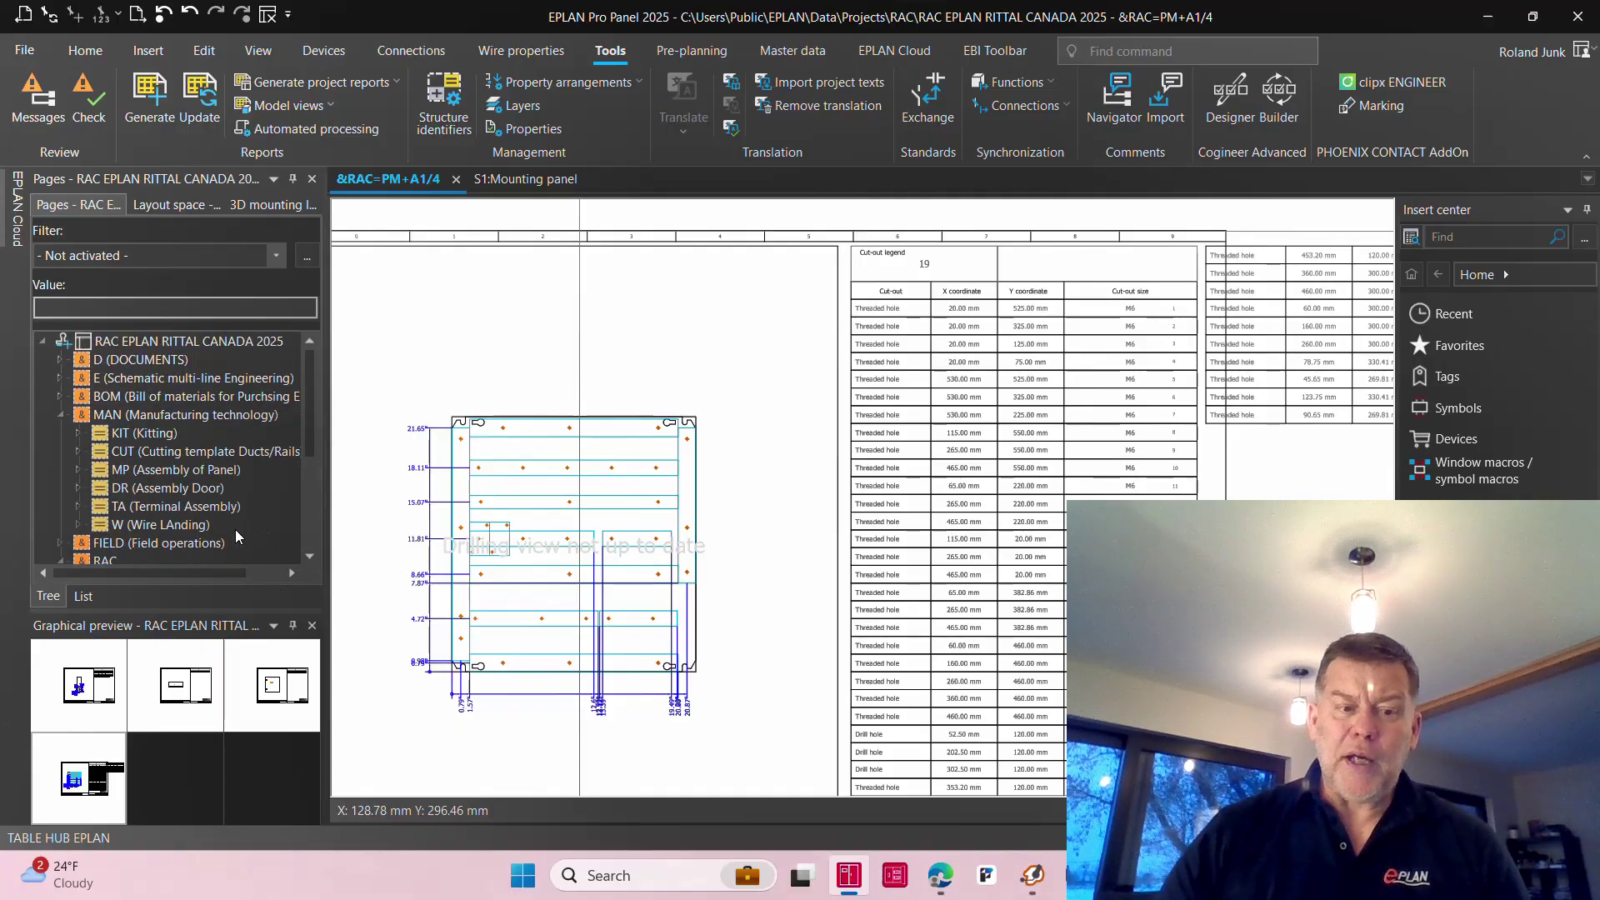
{"action": "left_click", "coordinate": [235, 345]}
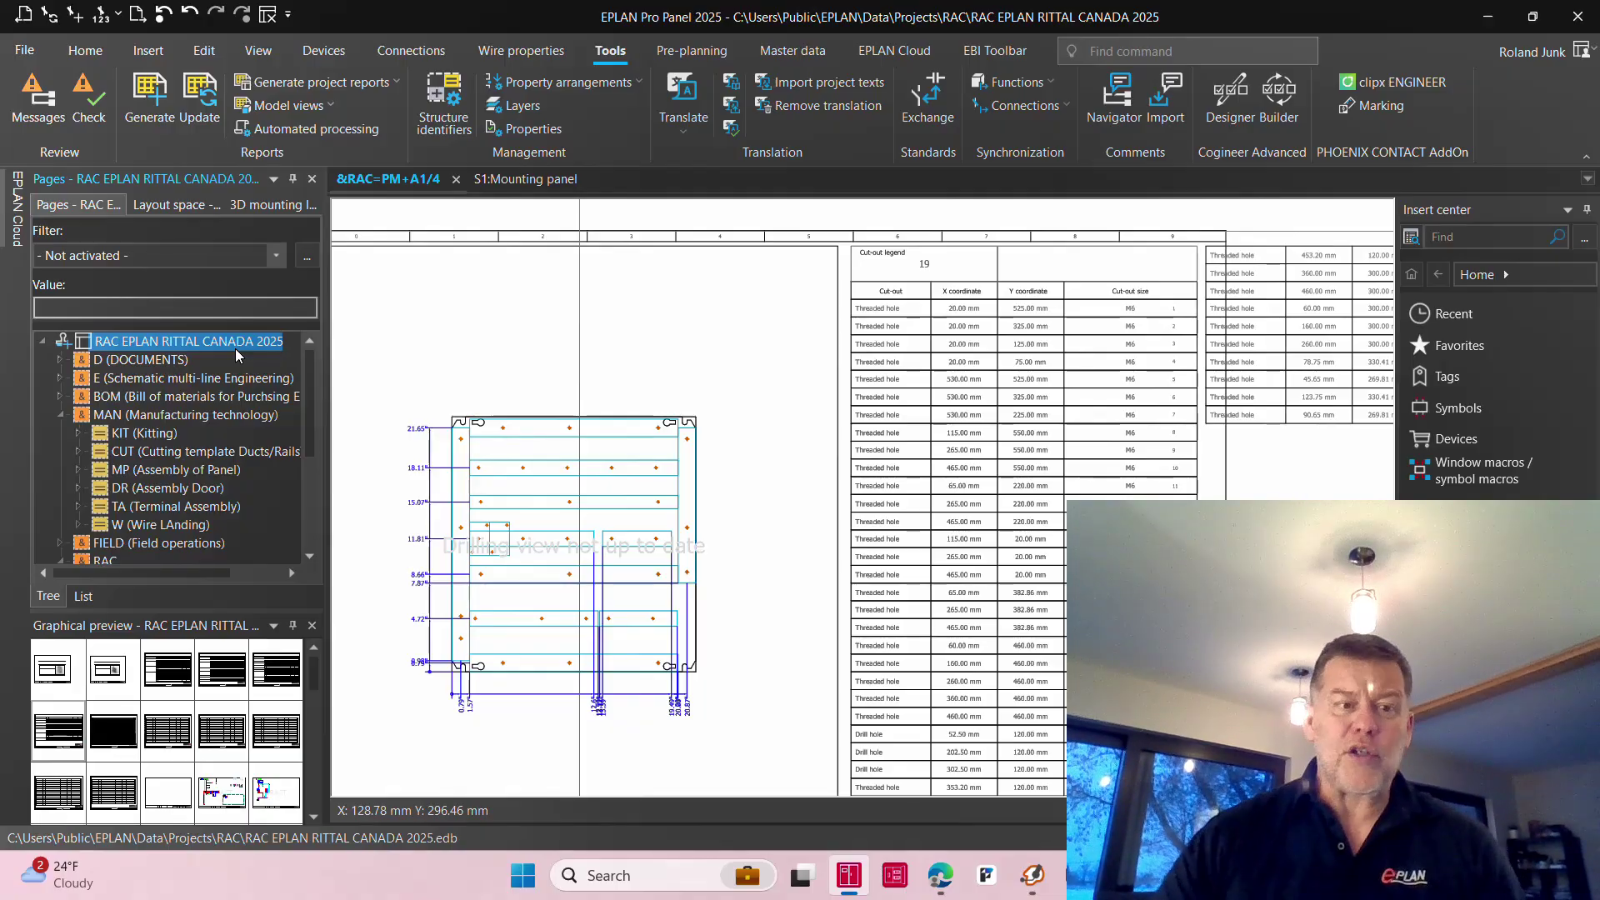
Open the Export: Rittal - Perforex BC / Secarex dialog from the File menu's Machining export formats.
{"action": "left_click", "coordinate": [22, 52]}
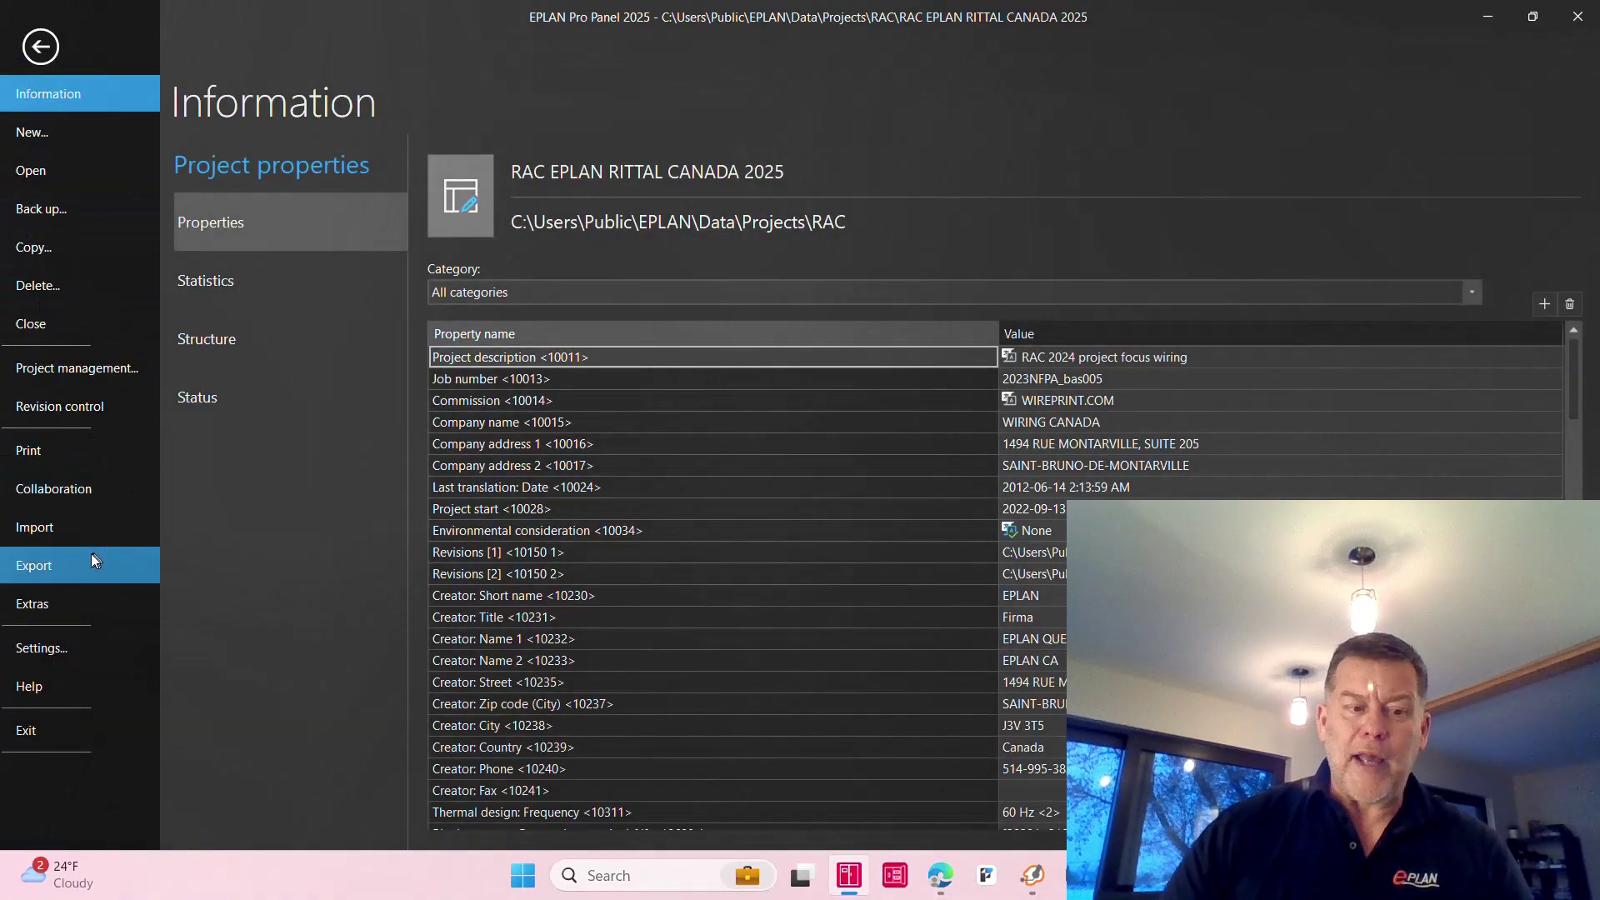
{"action": "left_click", "coordinate": [91, 554]}
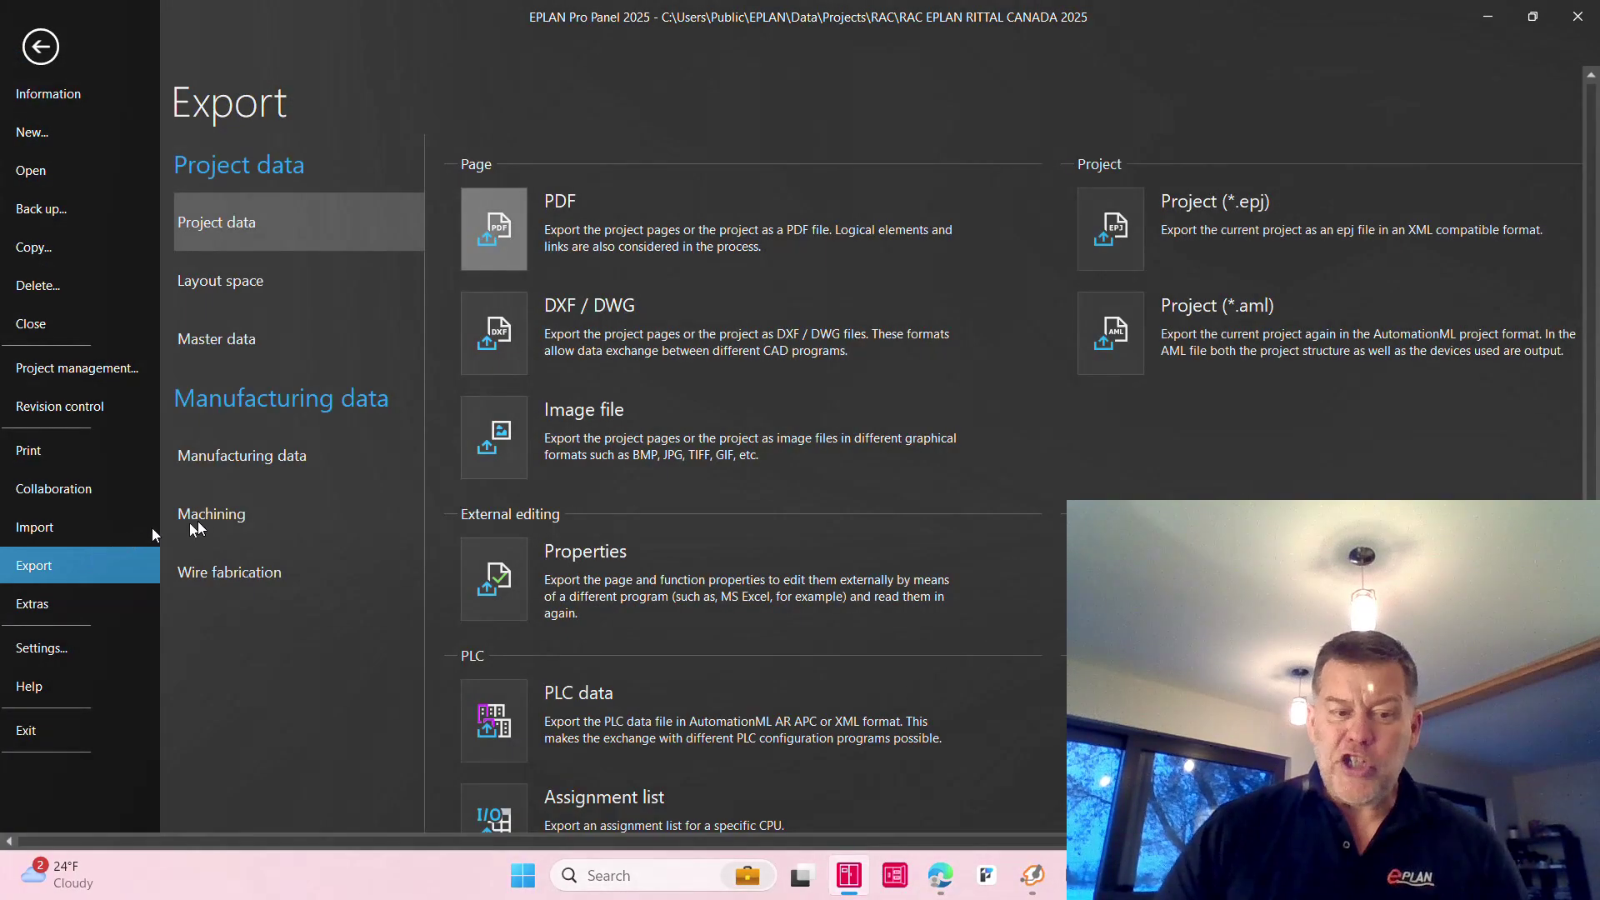
{"action": "left_click", "coordinate": [200, 525]}
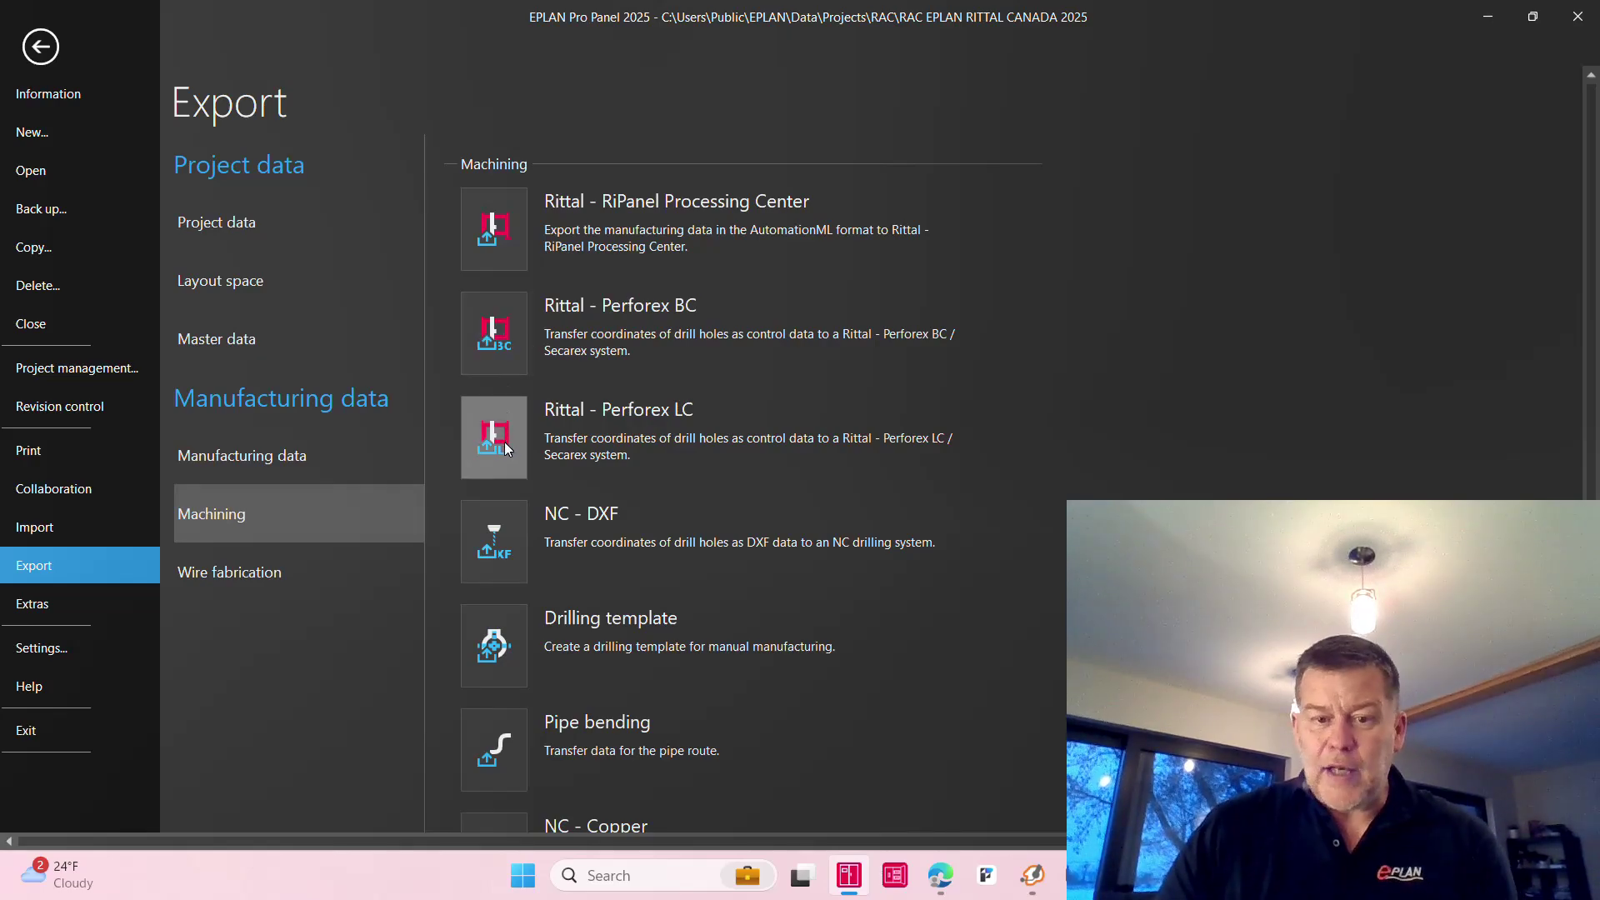
{"action": "left_click", "coordinate": [513, 349]}
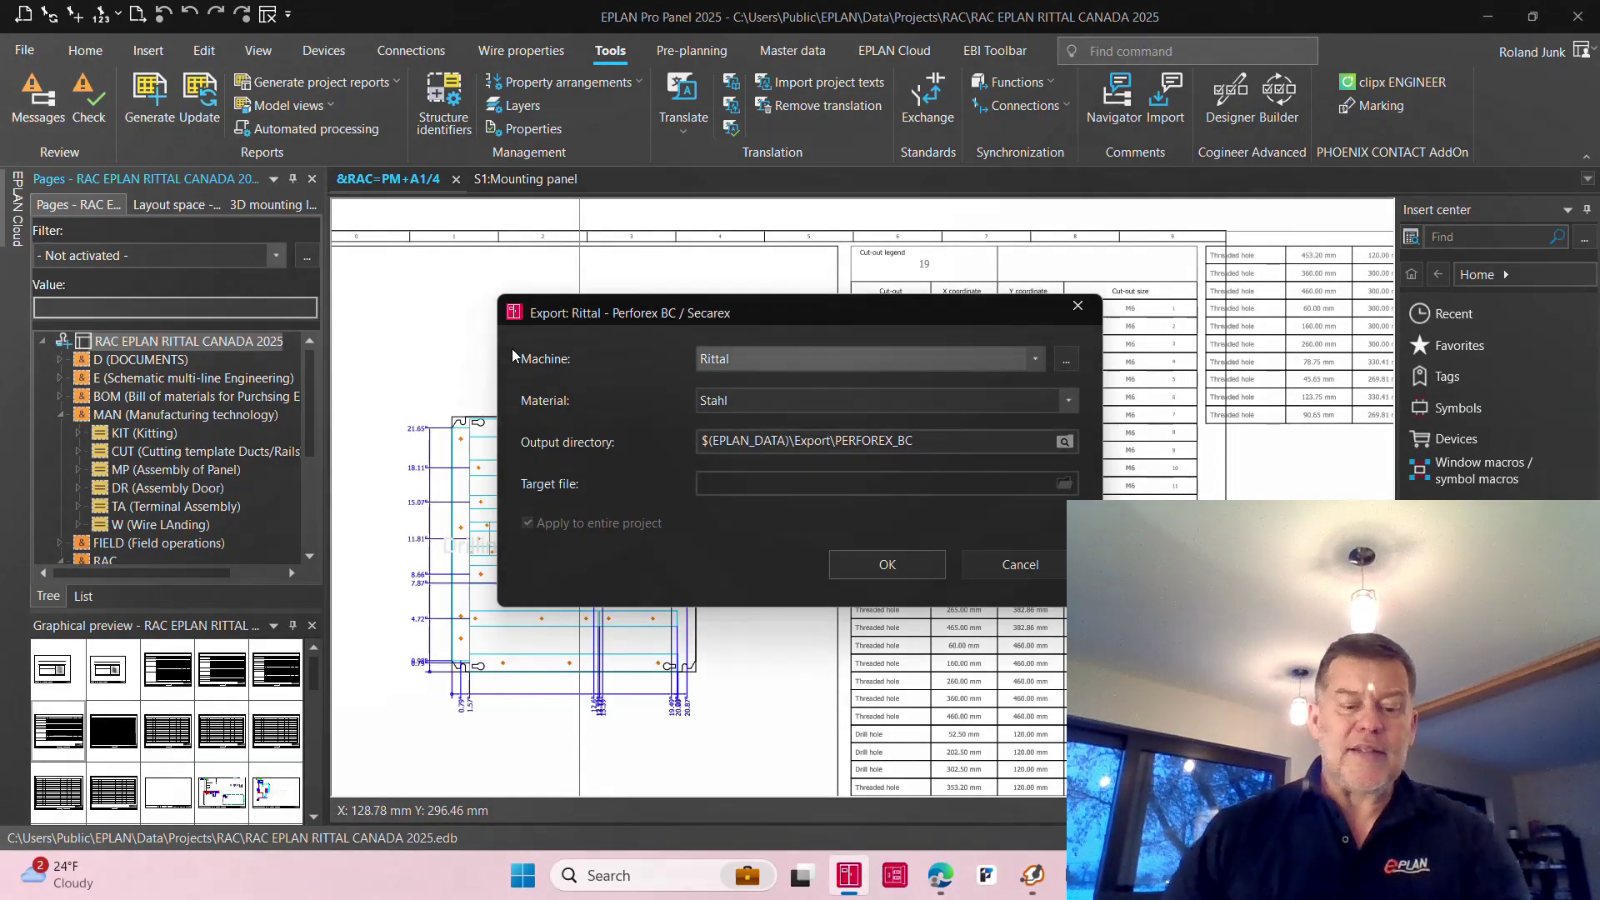
{"action": "key", "text": "alt+Tab"}
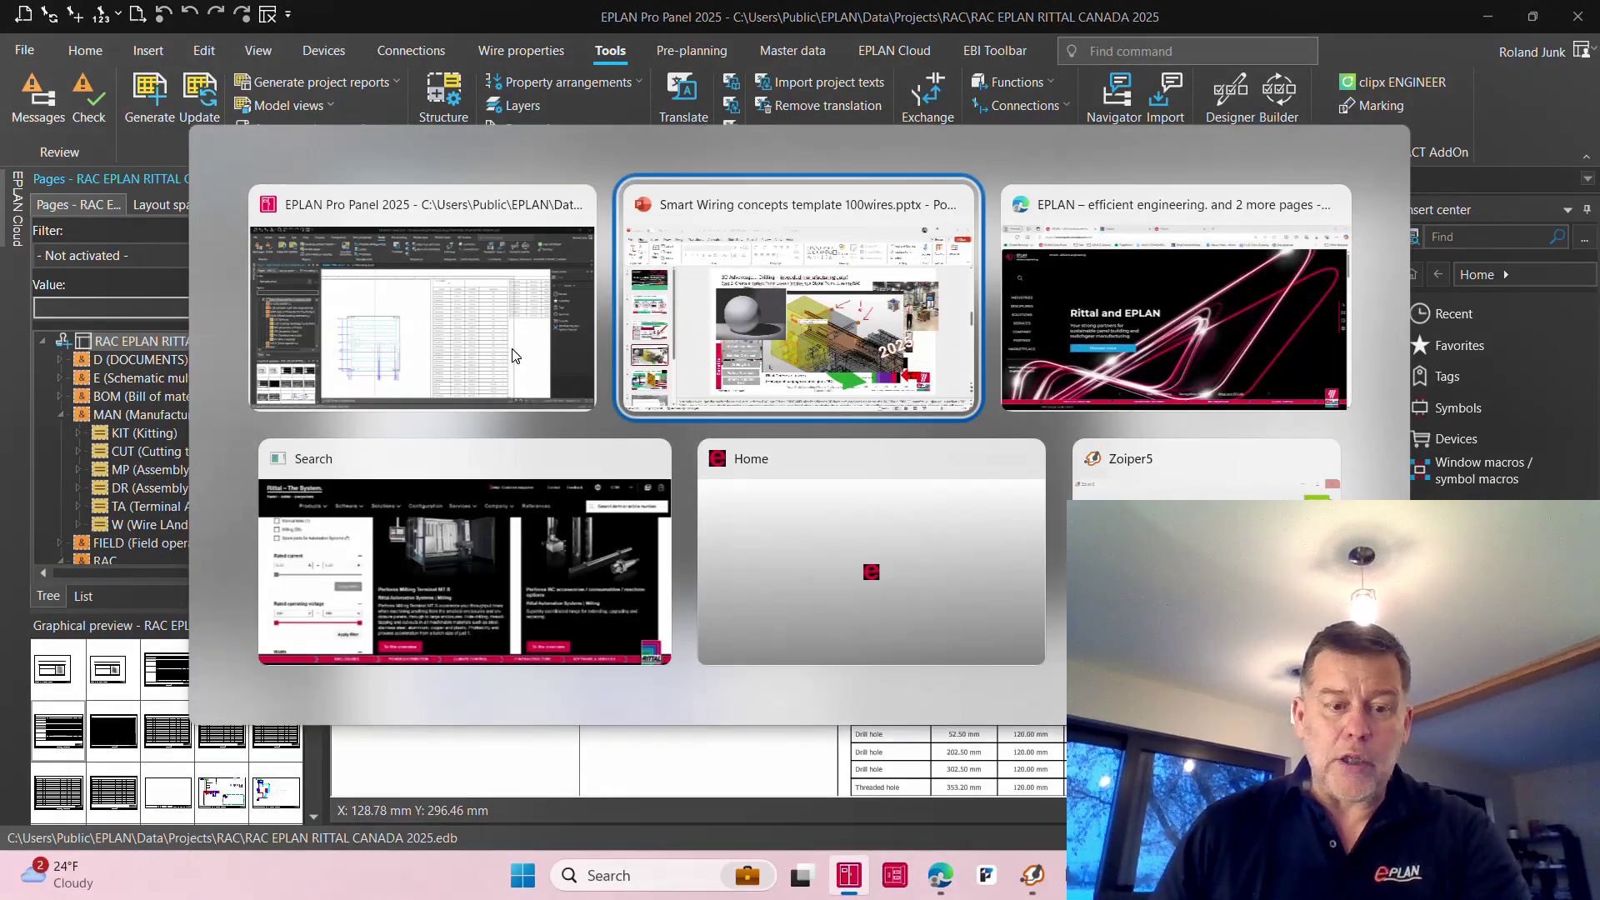
{"action": "key", "text": "alt+Tab"}
{"action": "key", "text": "alt+Tab"}
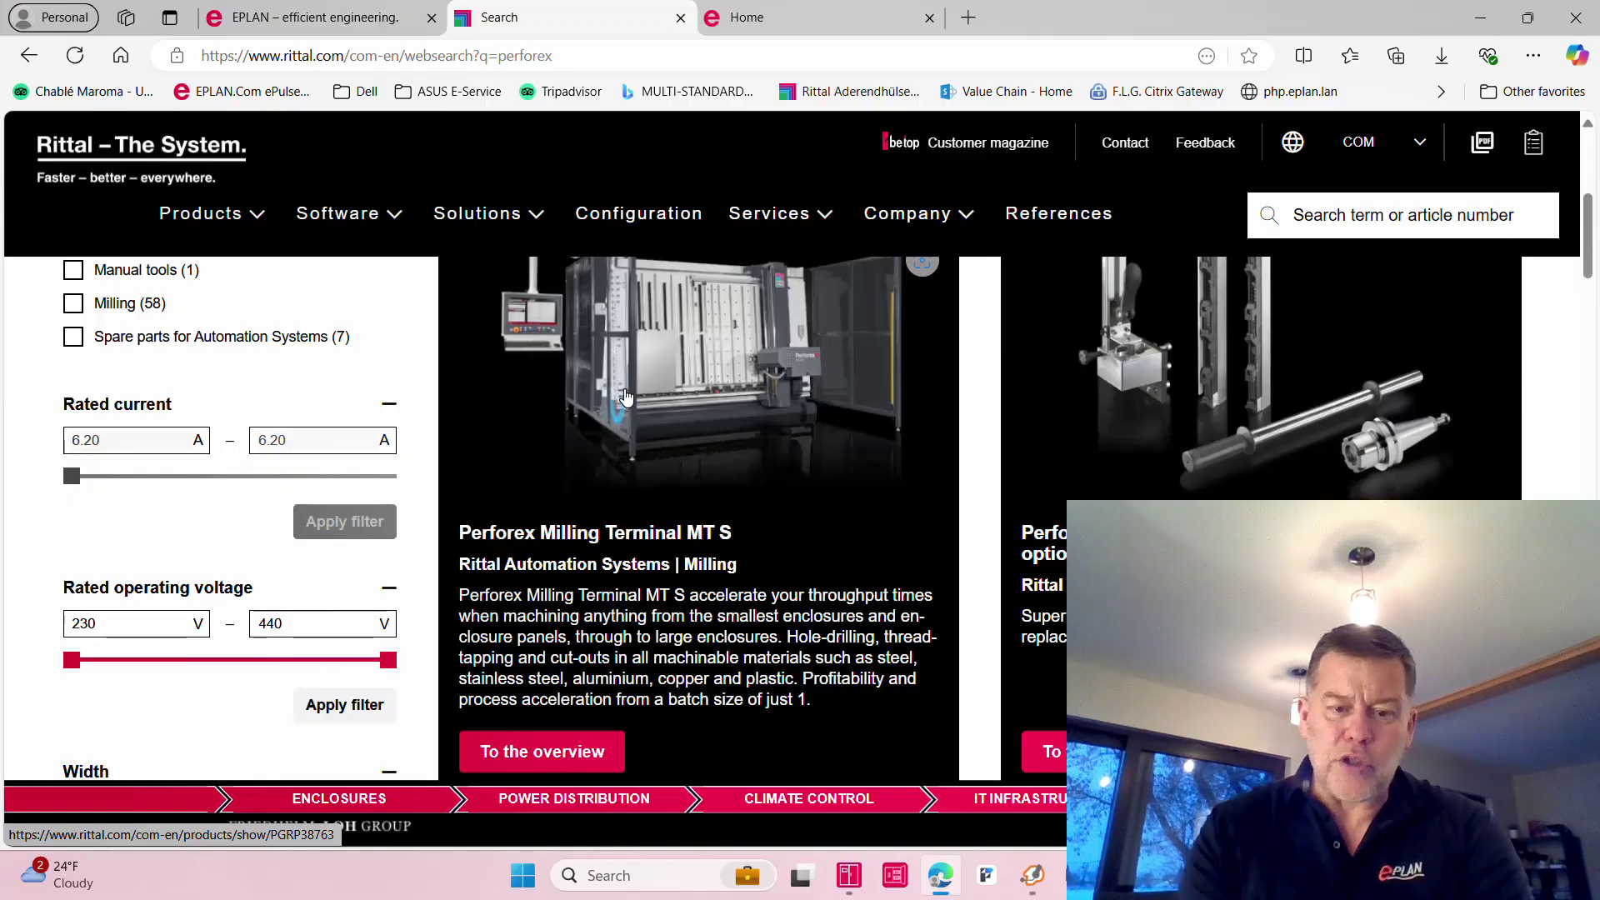
{"action": "key", "text": "alt+Tab"}
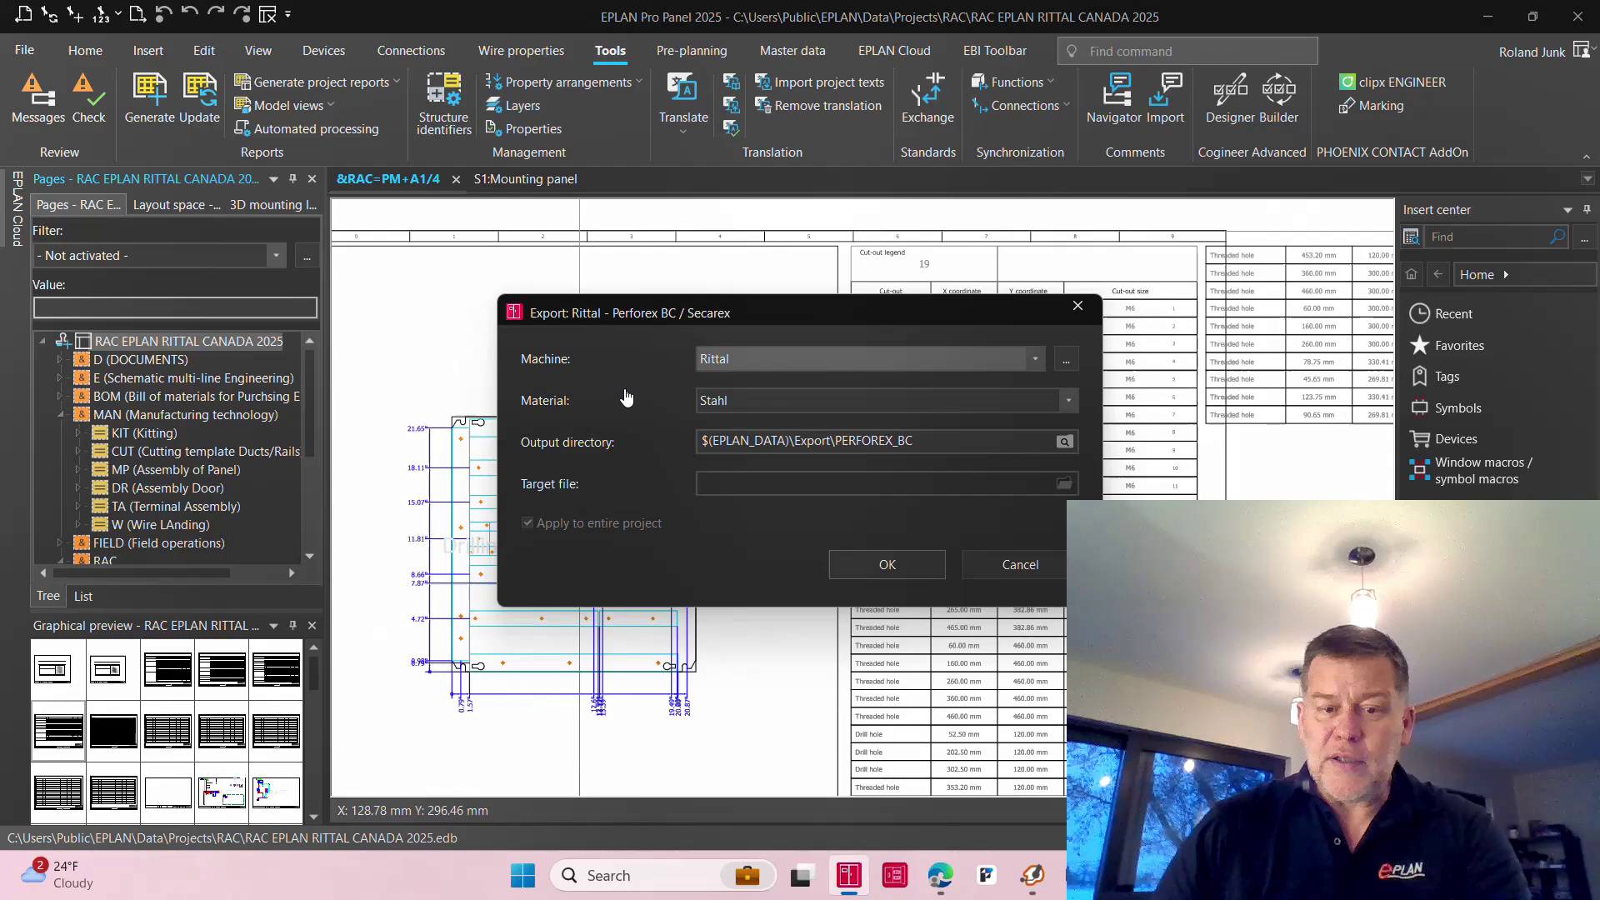
Review the Rittal scheme's drill tool types, then its next-larger-drill and 6.50 mm milling substitution rules.
{"action": "left_click", "coordinate": [1067, 360]}
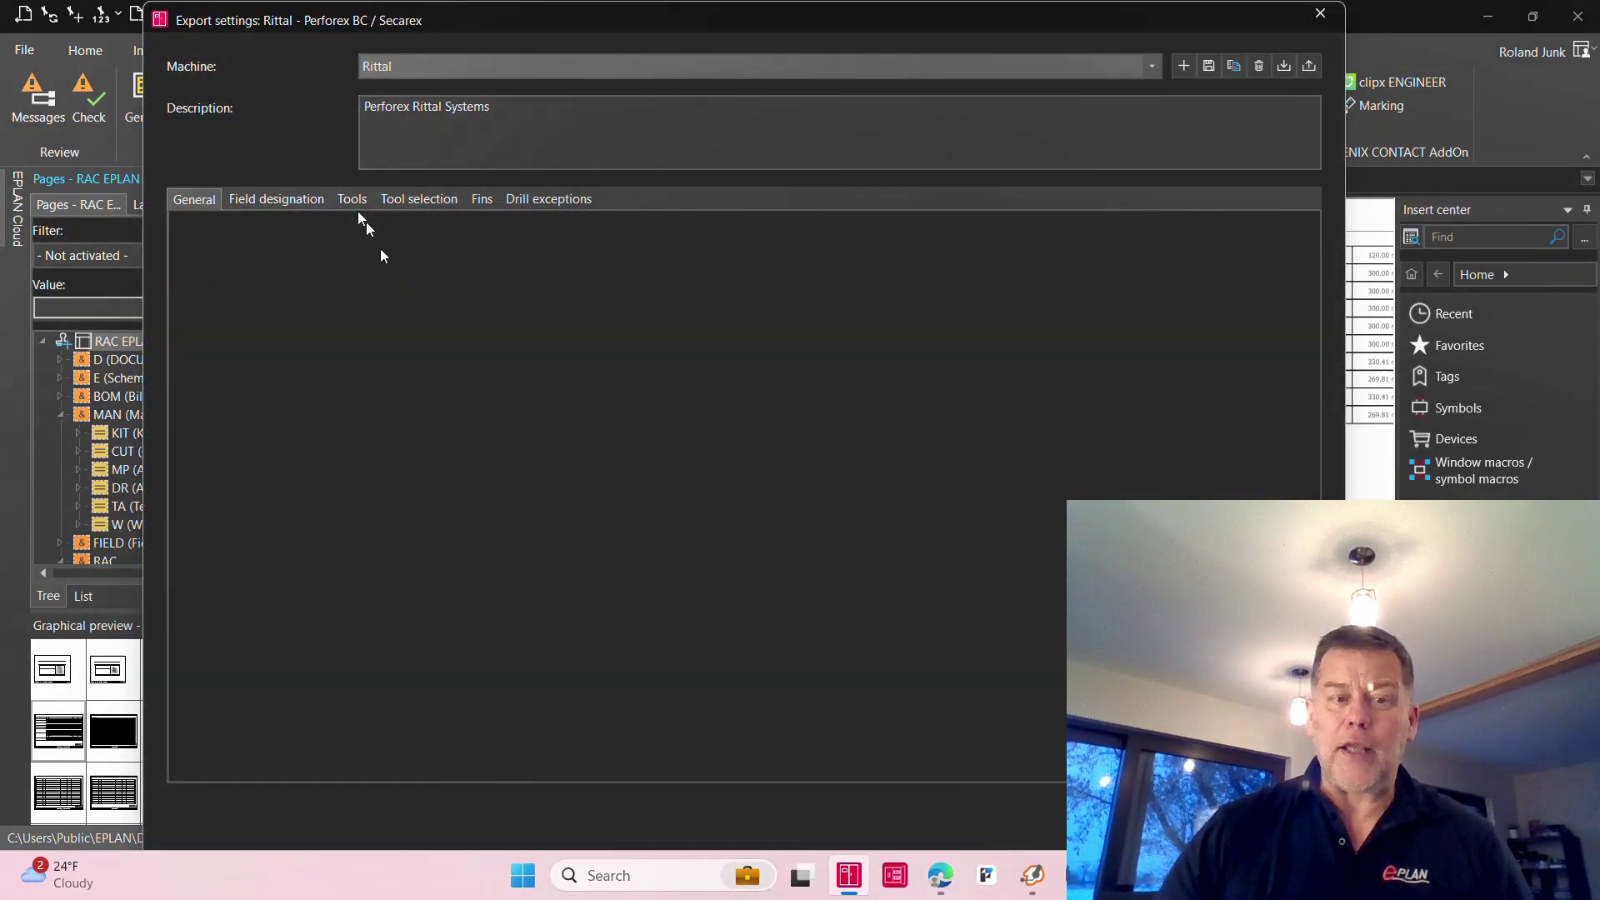
{"action": "left_click", "coordinate": [357, 204]}
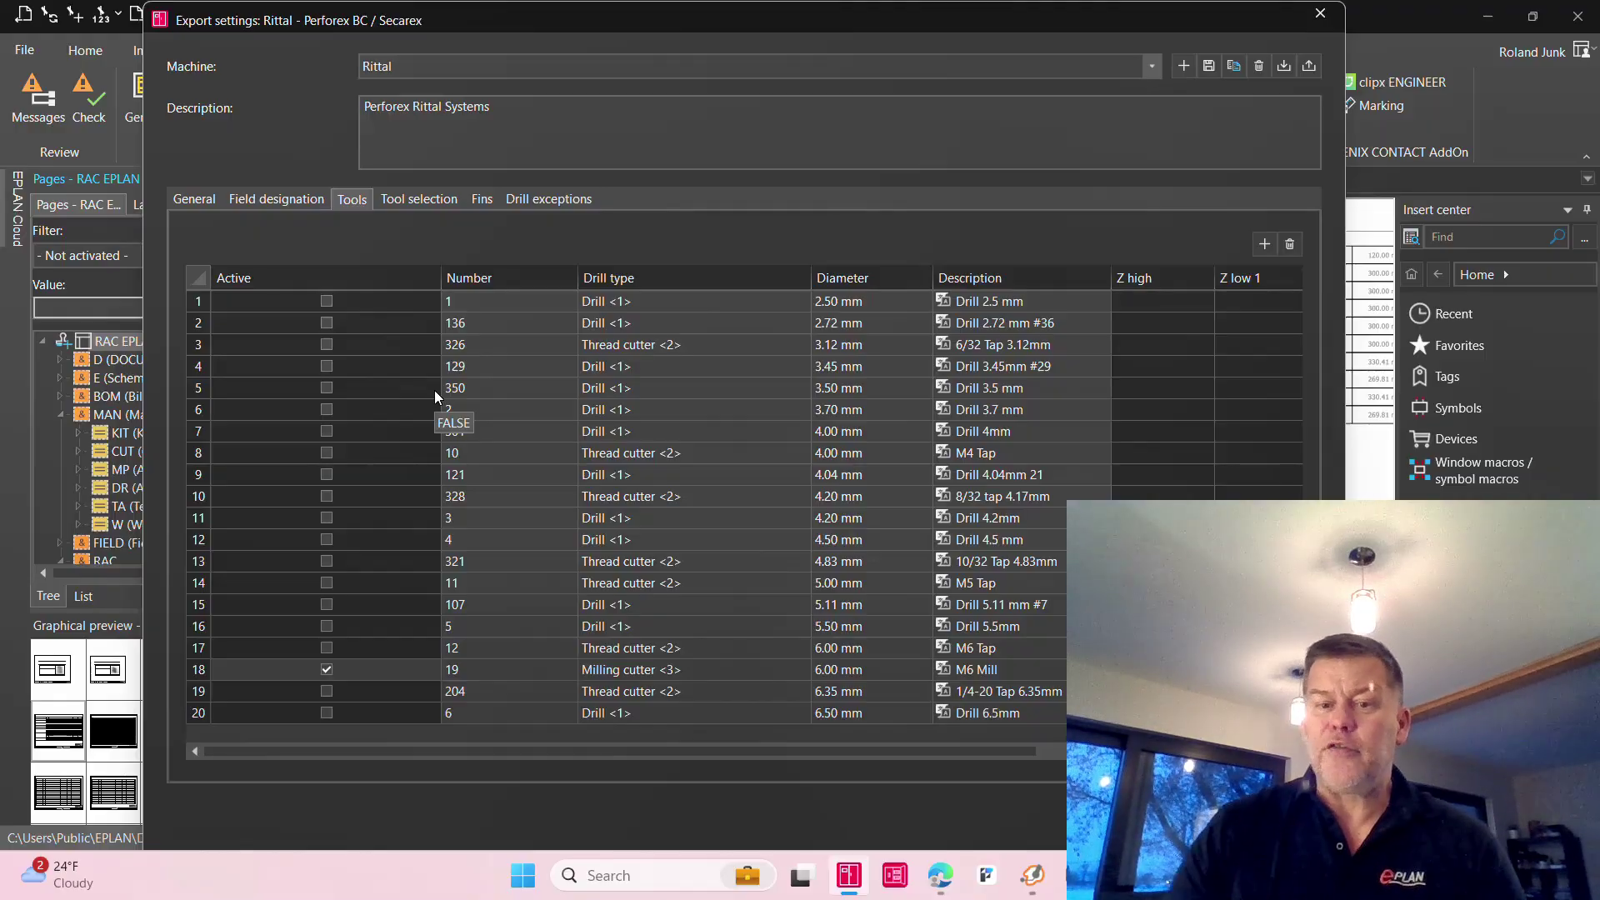
{"action": "left_click", "coordinate": [662, 305]}
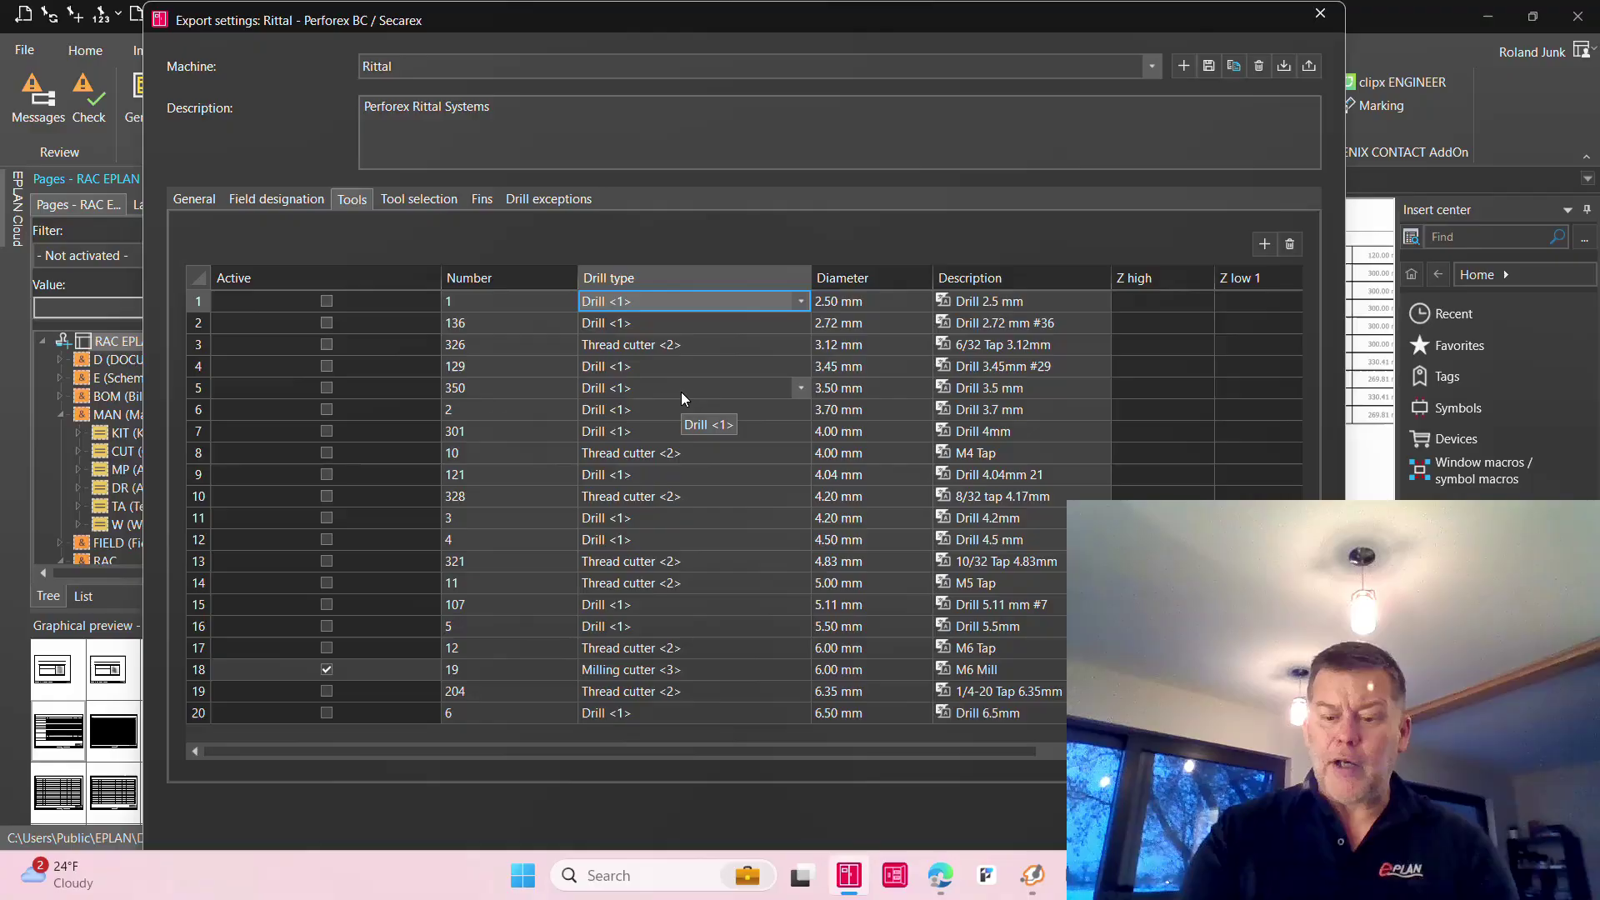
{"action": "key", "text": "Down"}
{"action": "key", "text": "Down"}
{"action": "key", "text": "Down"}
{"action": "key", "text": "Down"}
{"action": "key", "text": "Down"}
{"action": "key", "text": "Down"}
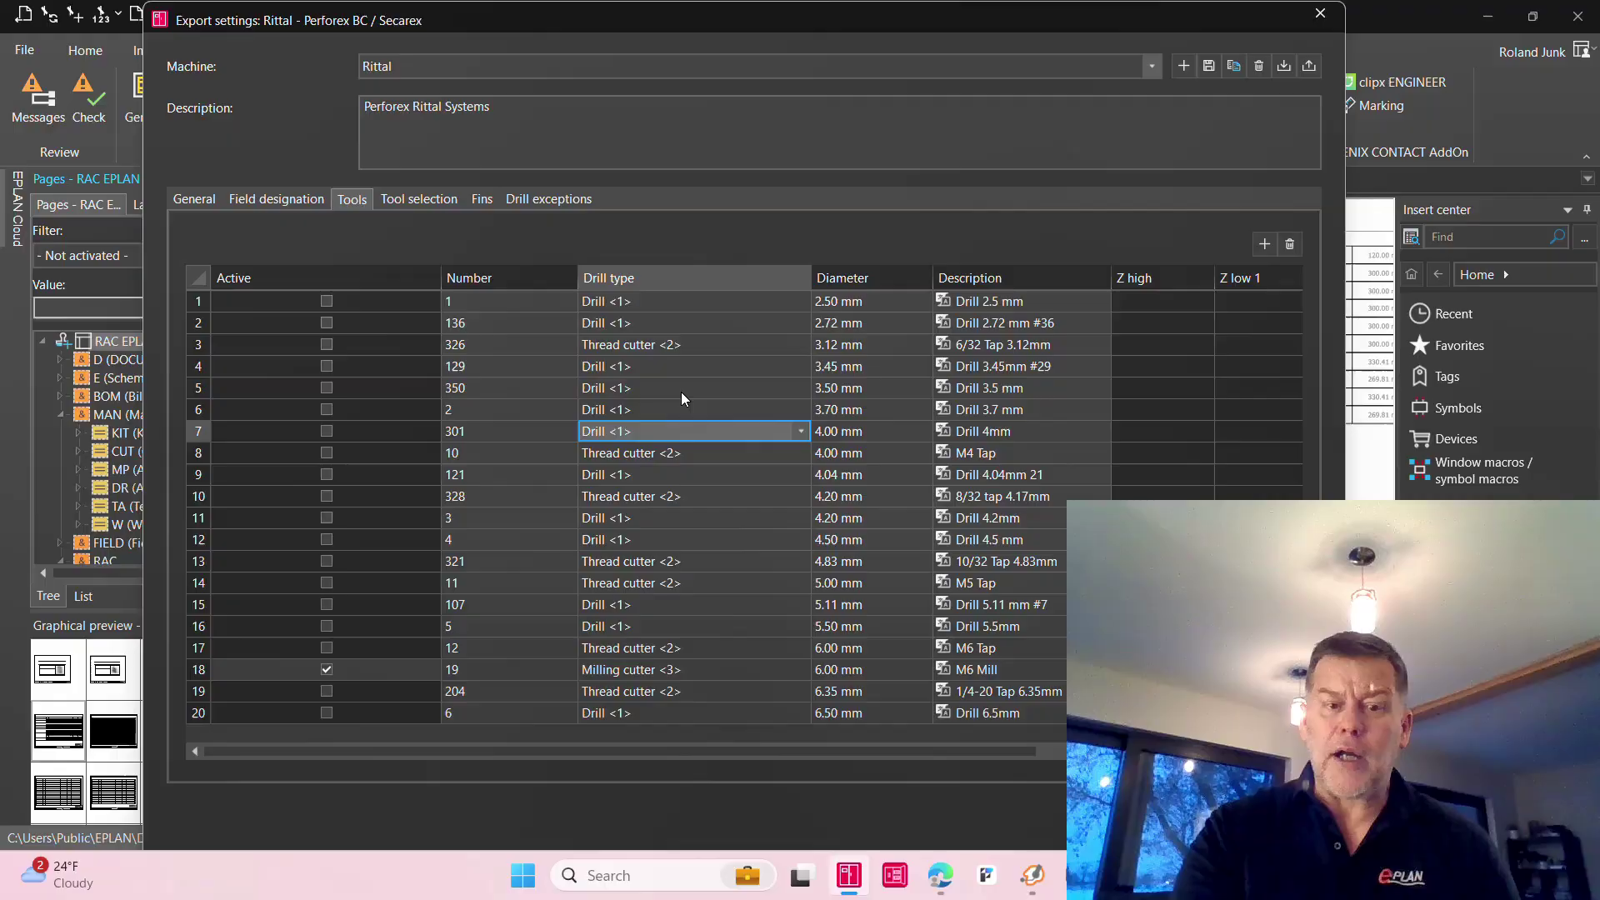
{"action": "key", "text": "Left"}
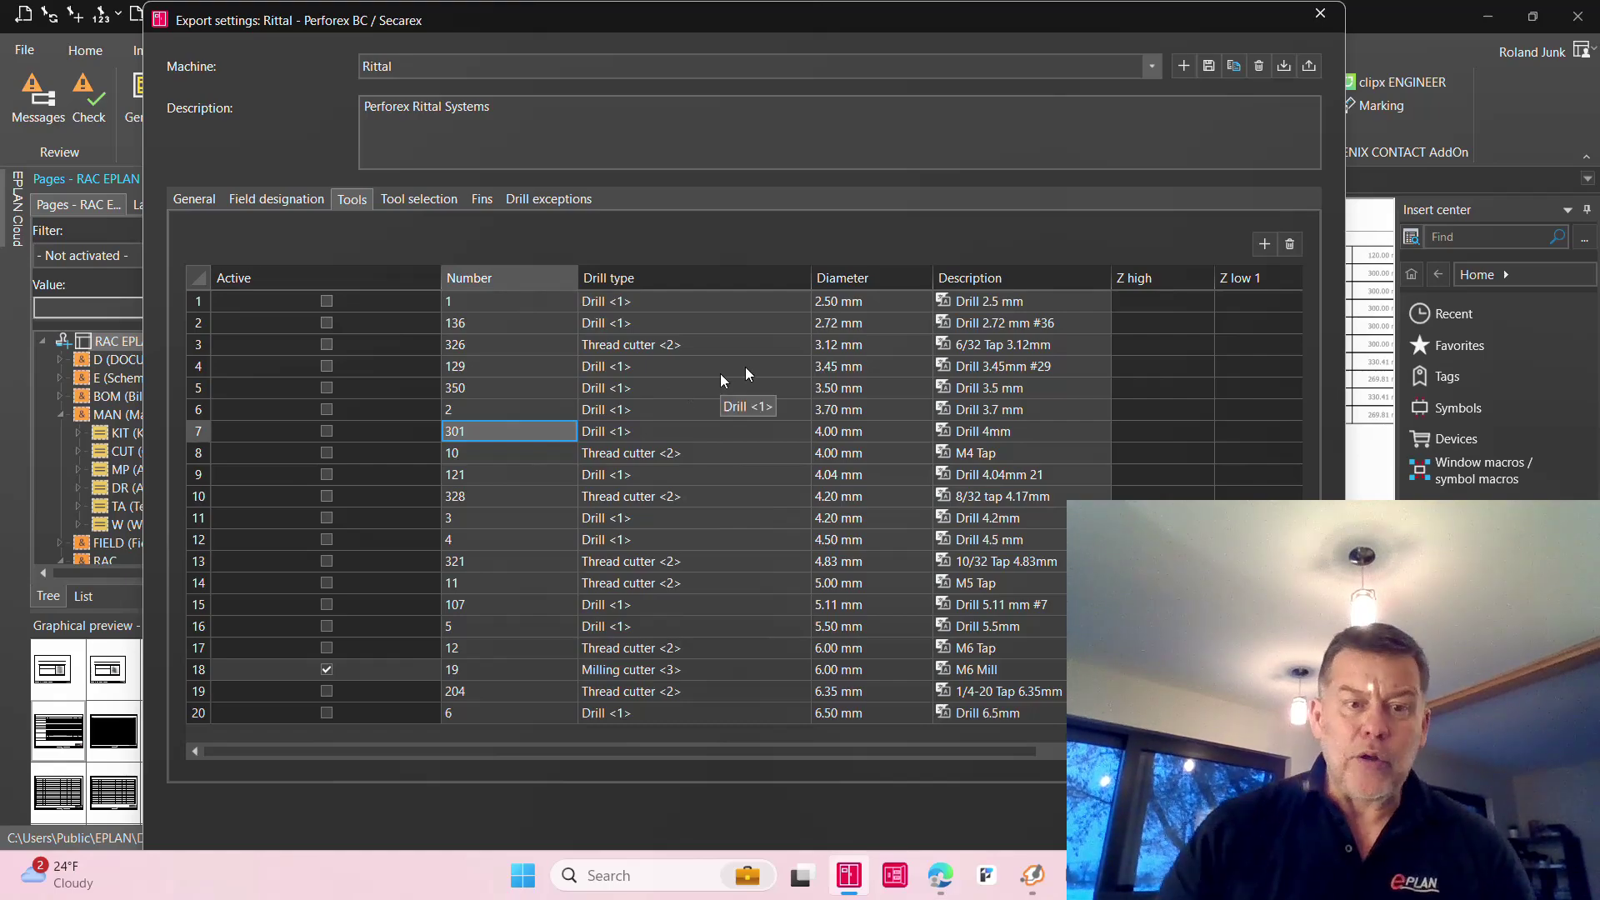
{"action": "left_click", "coordinate": [417, 200]}
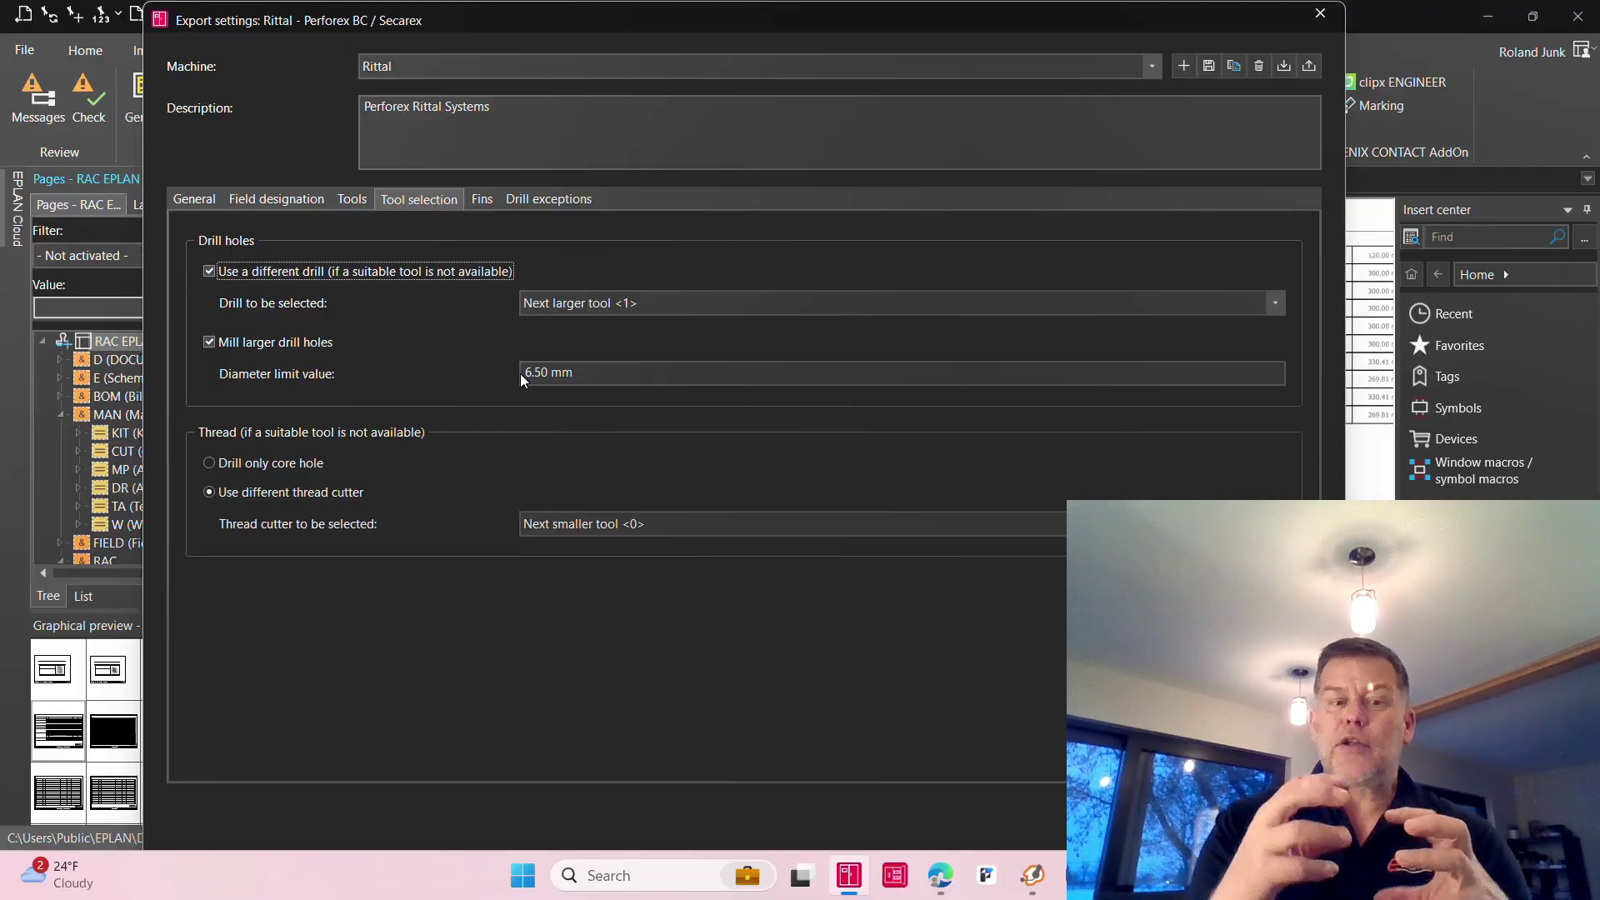
Compare the Drill 3.5 mm and Drill 3.7 mm tool descriptions against the tool substitution rules.
{"action": "left_click", "coordinate": [352, 198]}
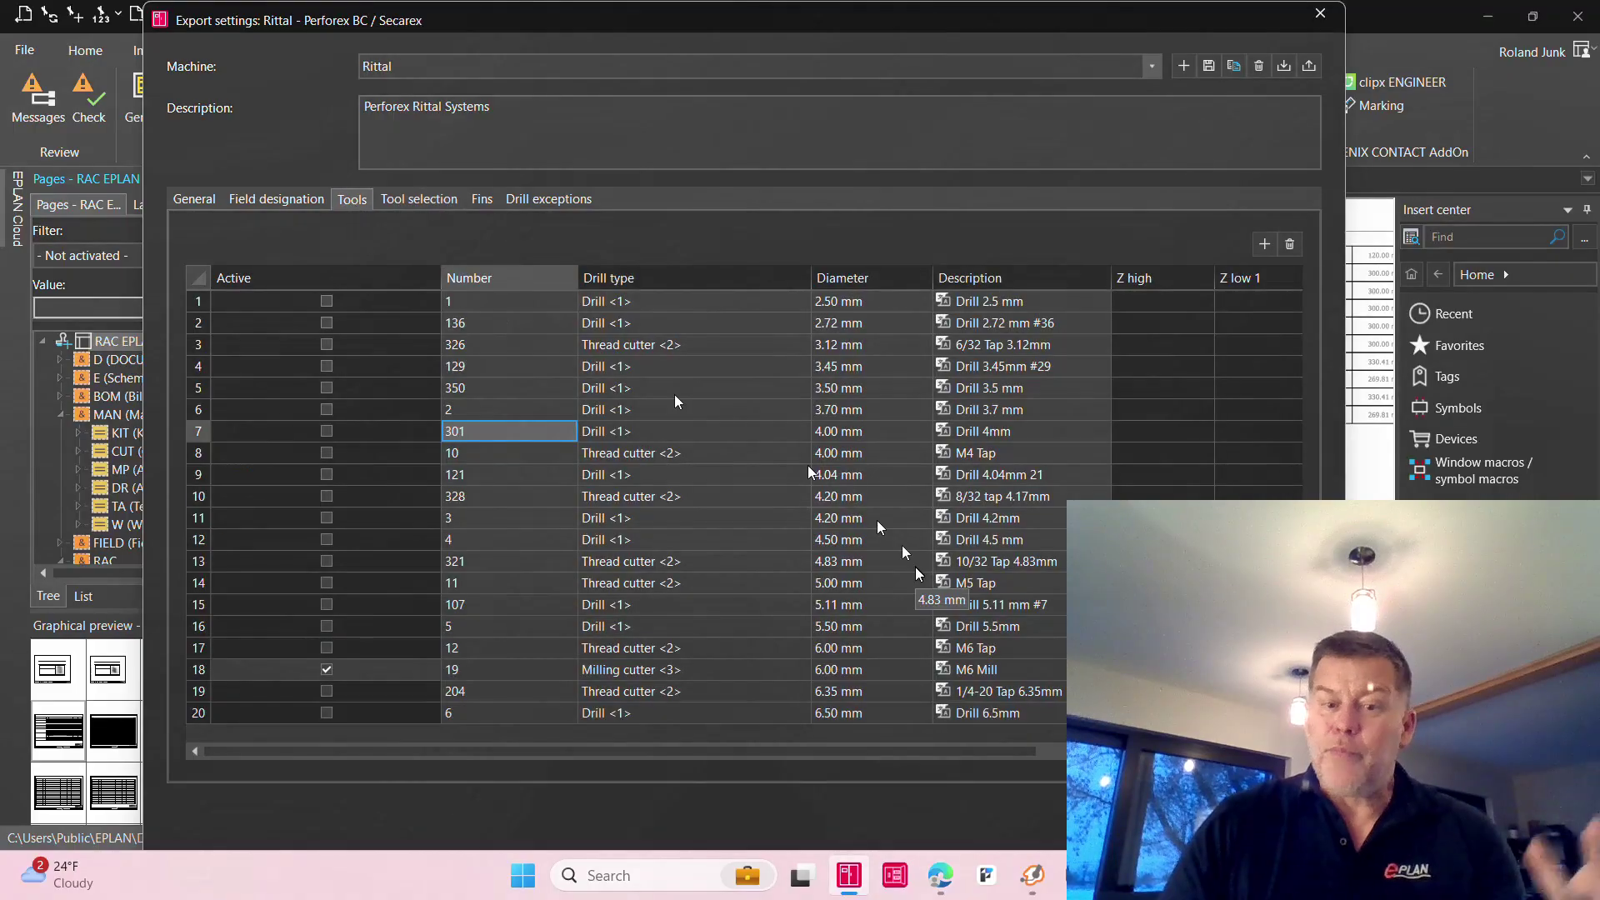
{"action": "left_click", "coordinate": [1015, 385]}
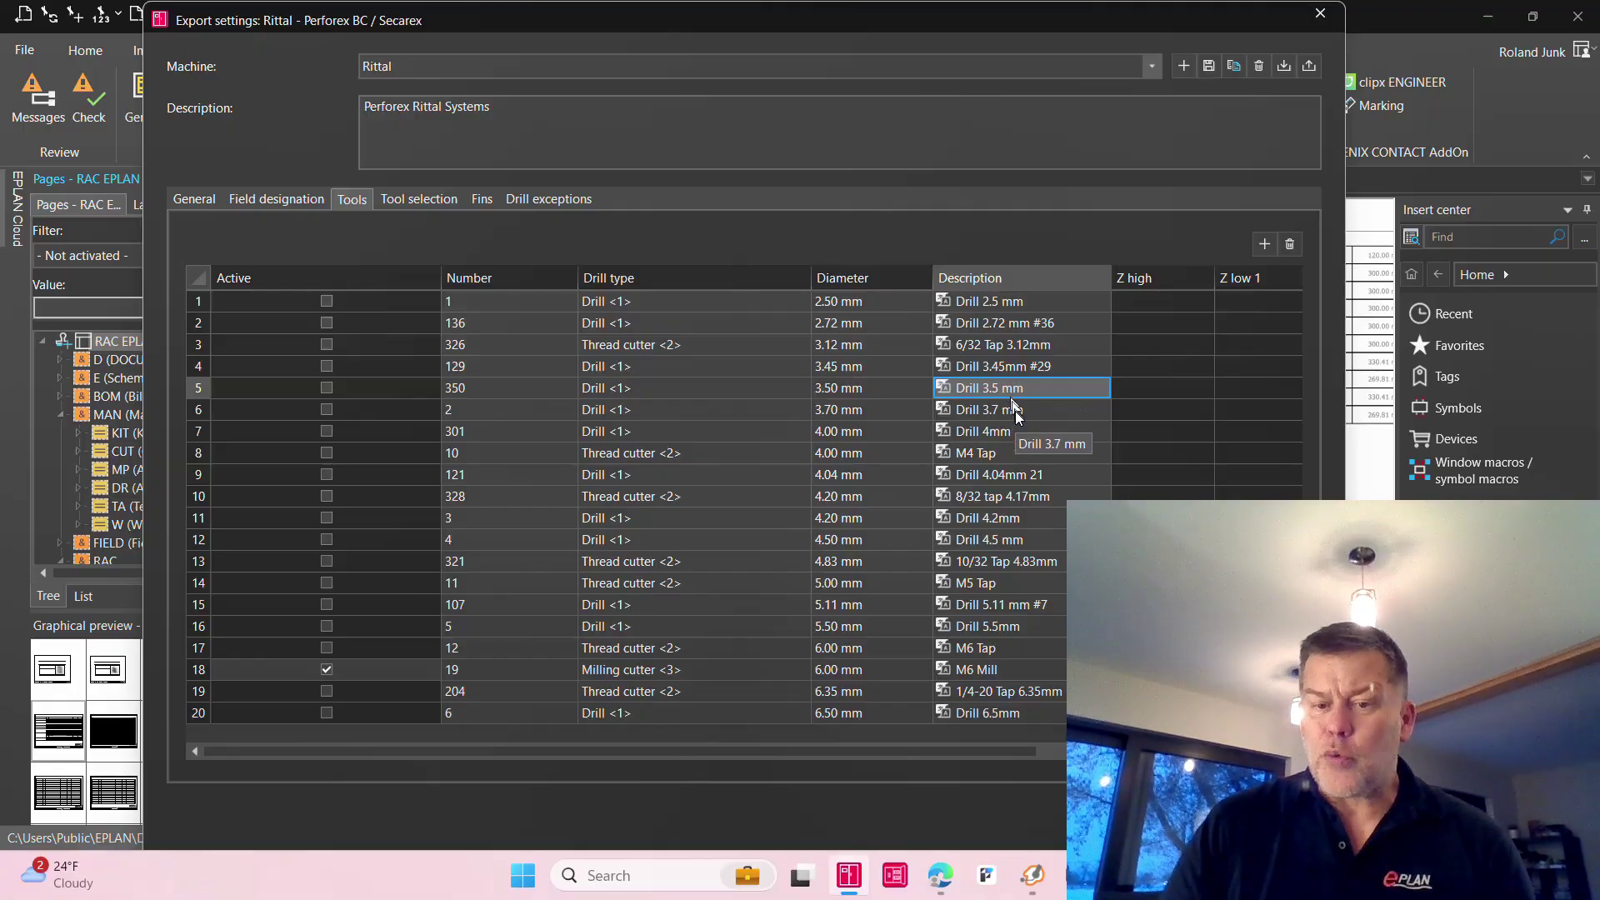
{"action": "left_click", "coordinate": [1016, 415]}
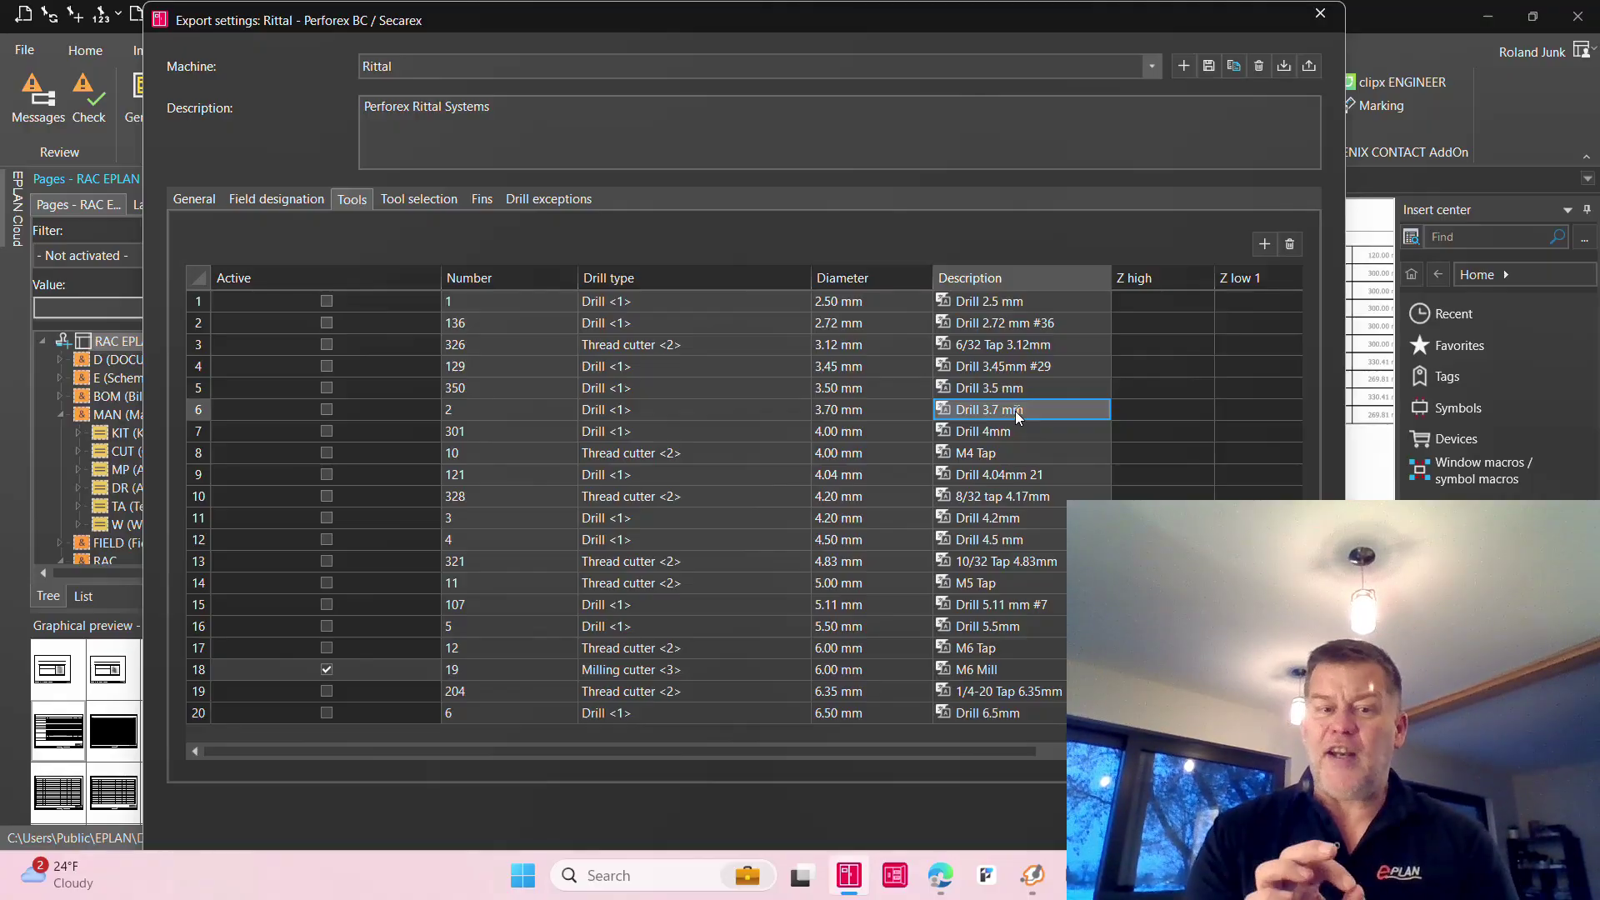
{"action": "left_click", "coordinate": [418, 204]}
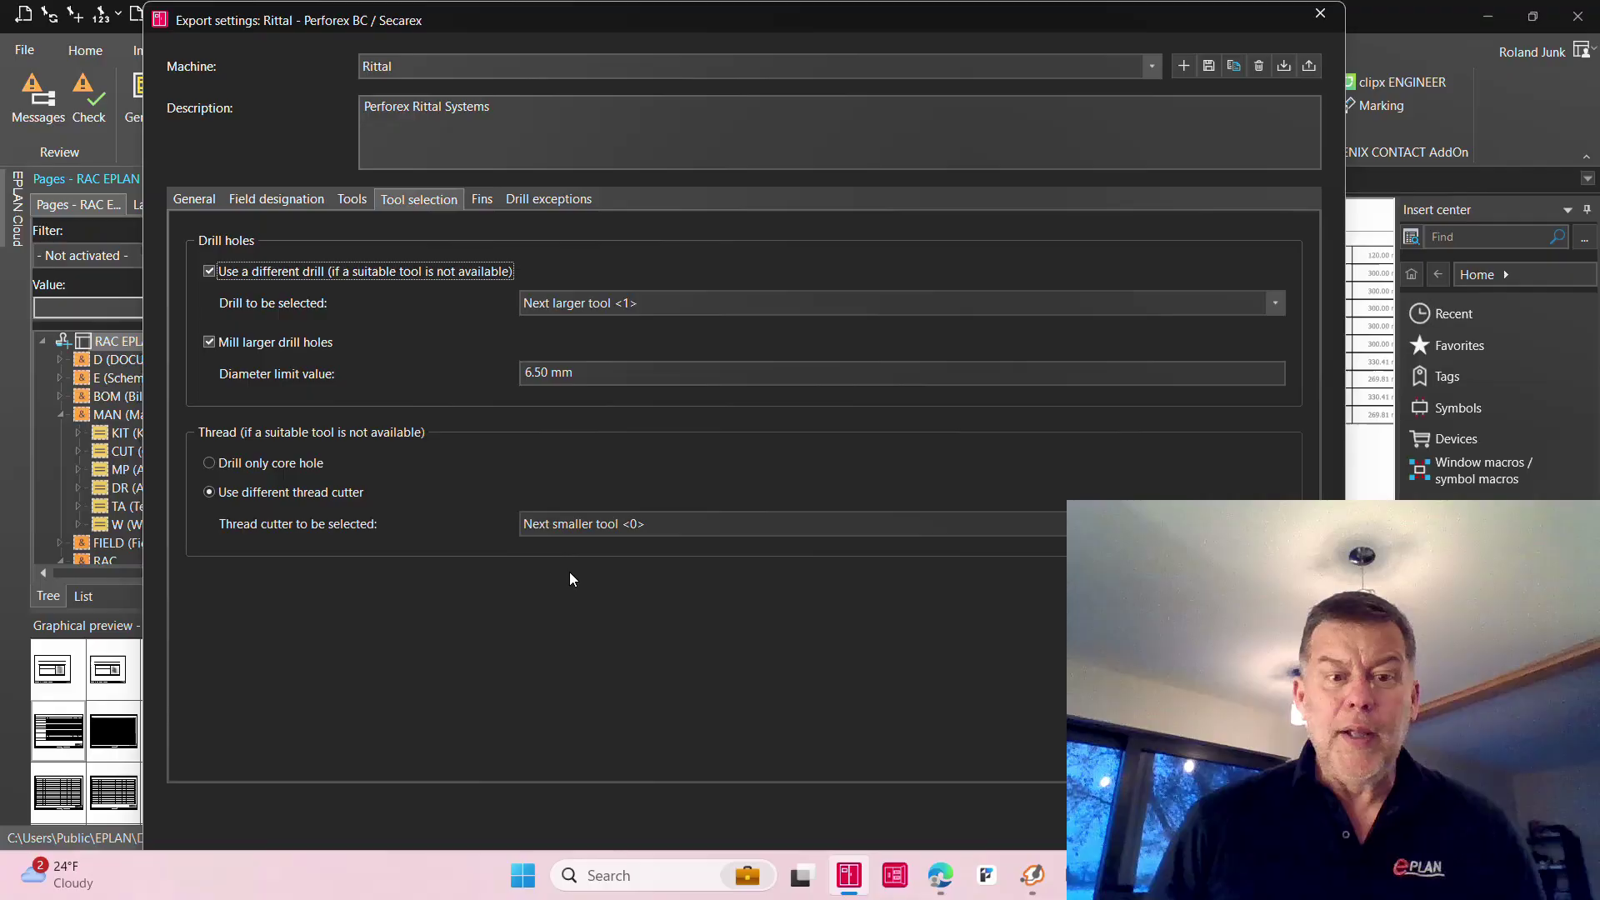
Close the scheme settings and export, overwriting RAC EA1.PAU (50 cut-outs exact, 11 alternative).
{"action": "left_click", "coordinate": [352, 199]}
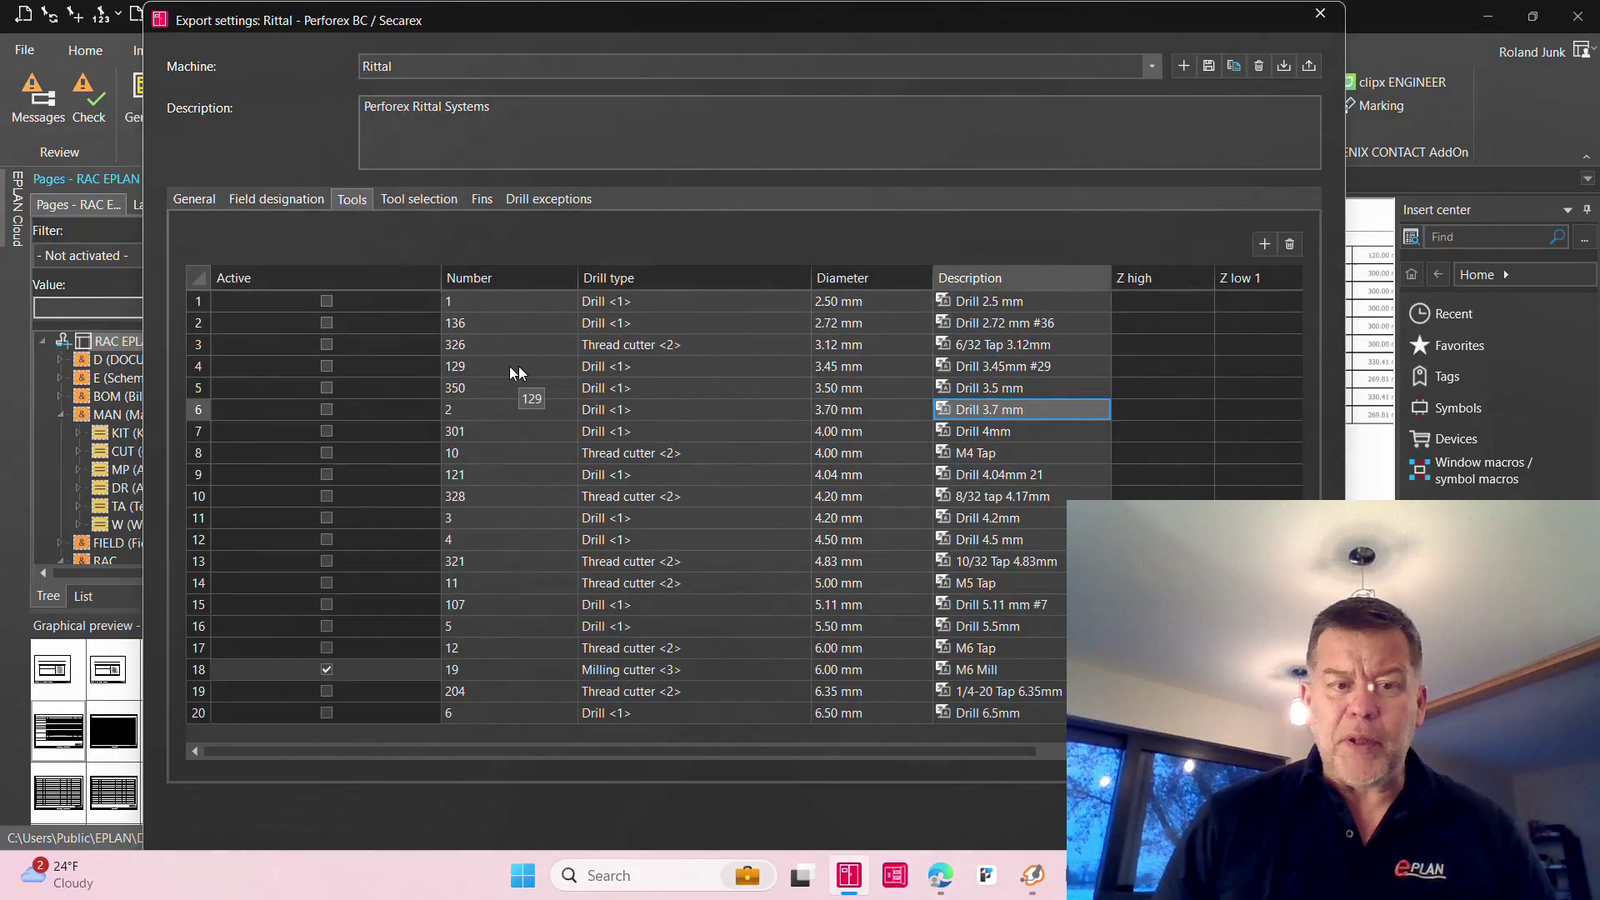
{"action": "key", "text": "Escape"}
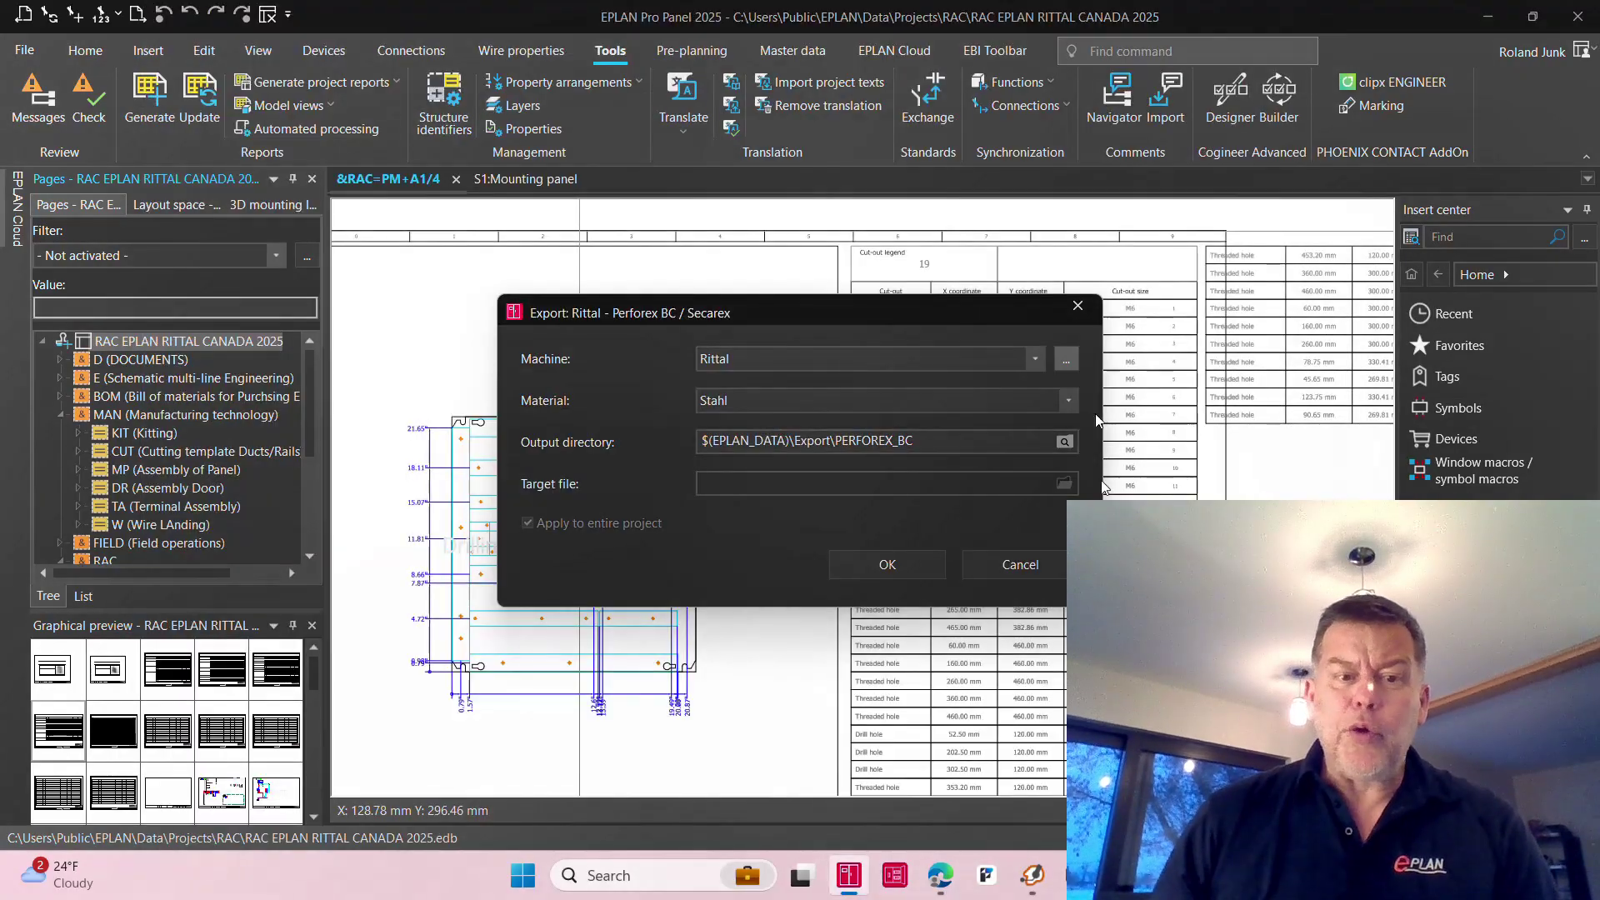
{"action": "double_click", "coordinate": [944, 448]}
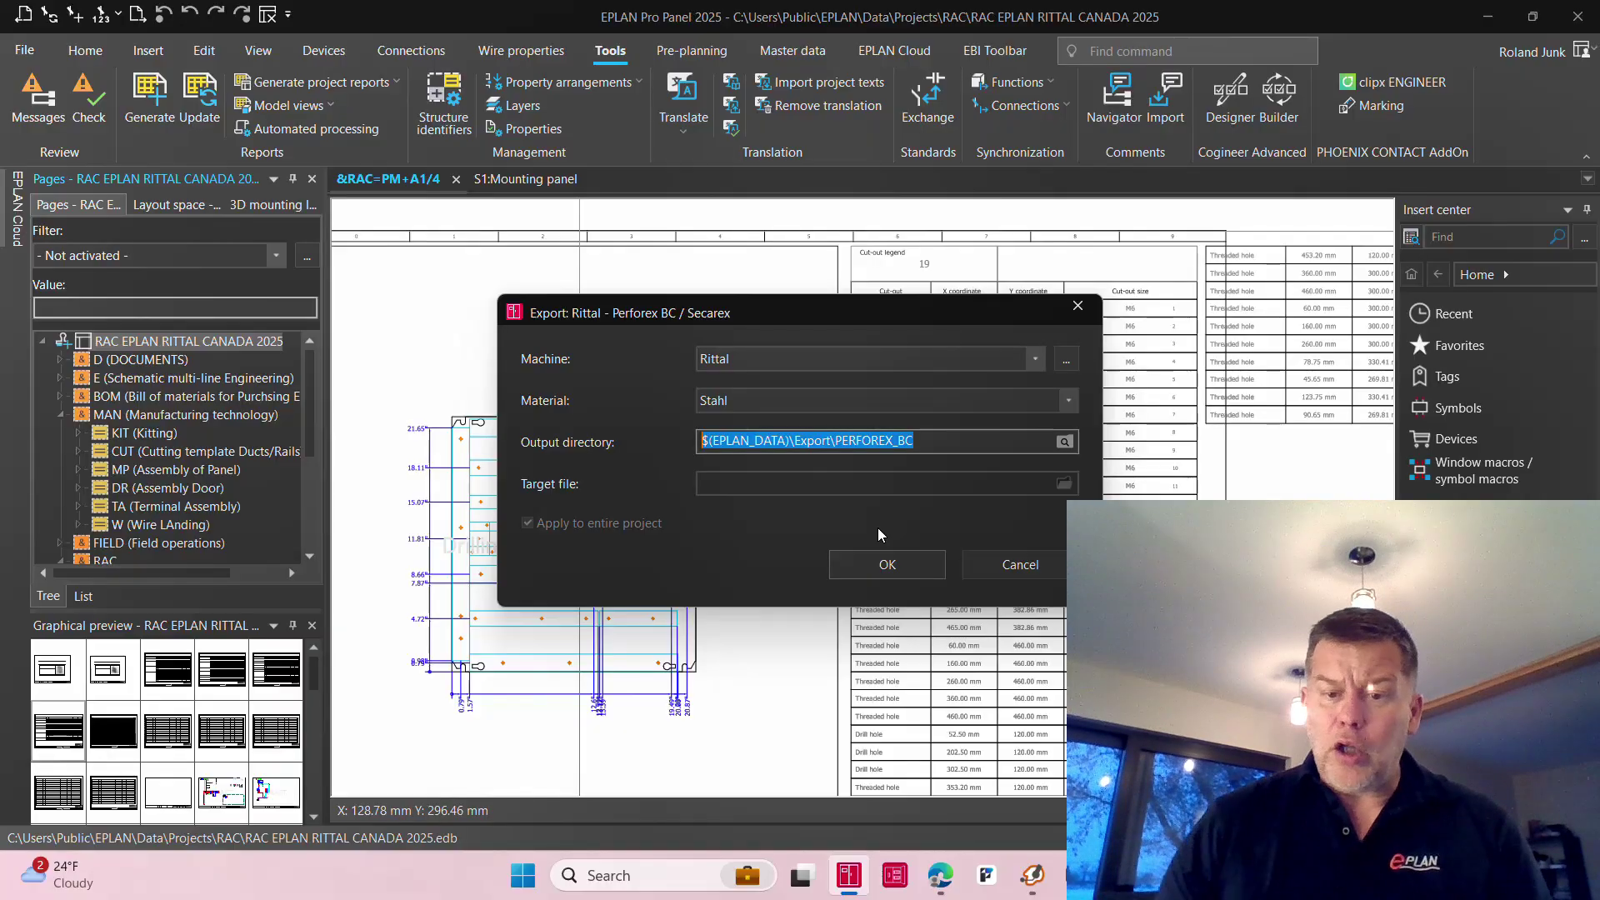
{"action": "left_click", "coordinate": [893, 567]}
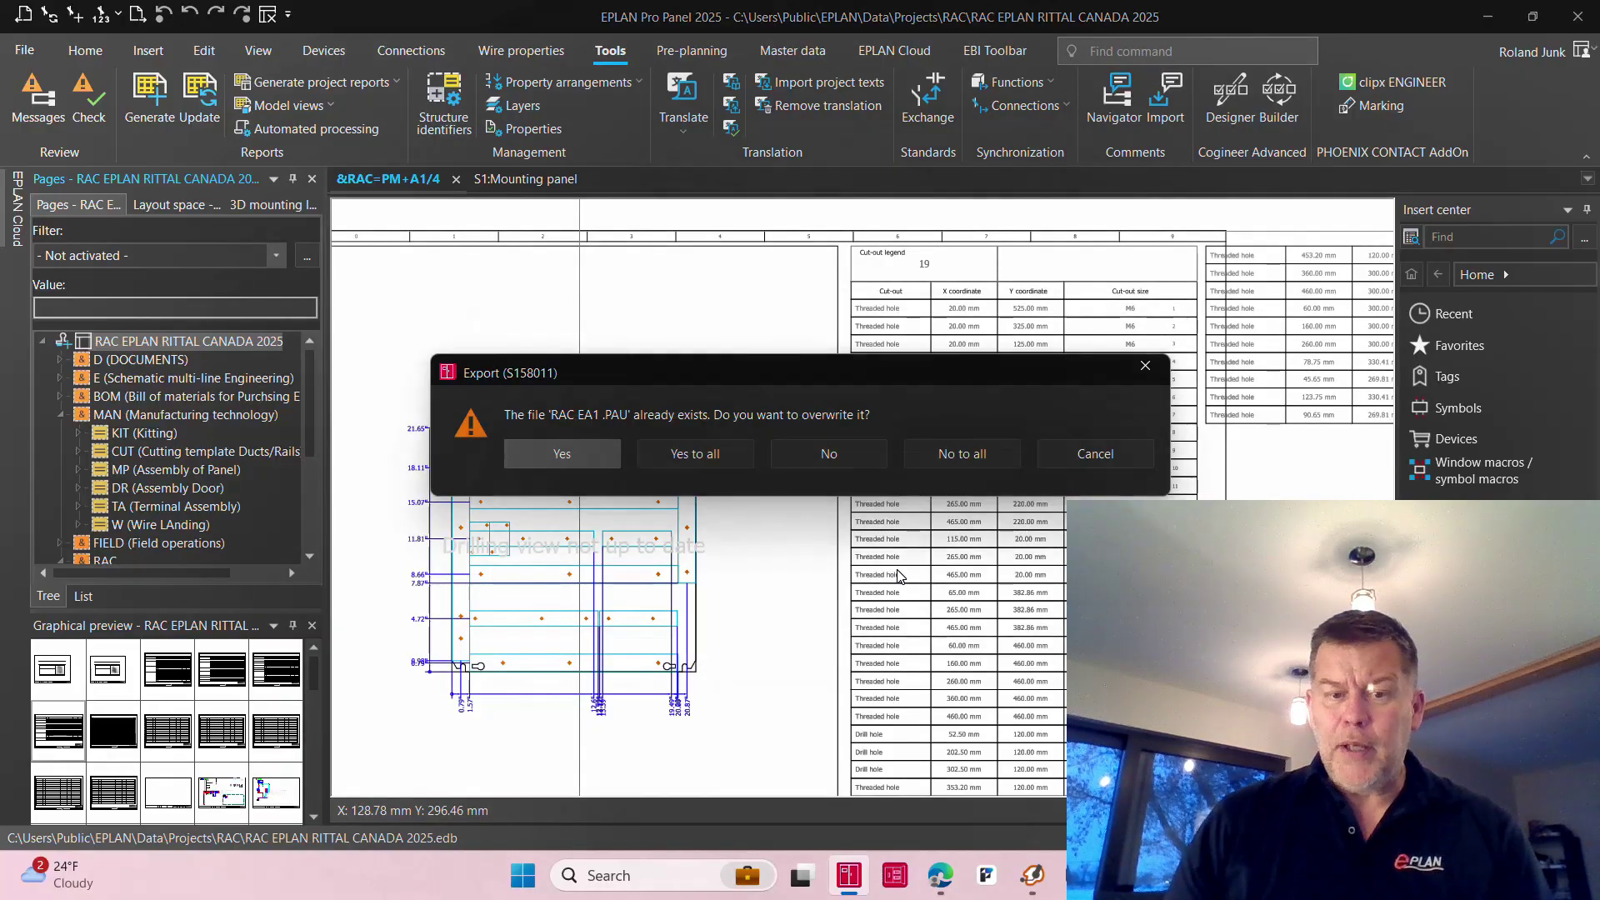
{"action": "left_click", "coordinate": [707, 462]}
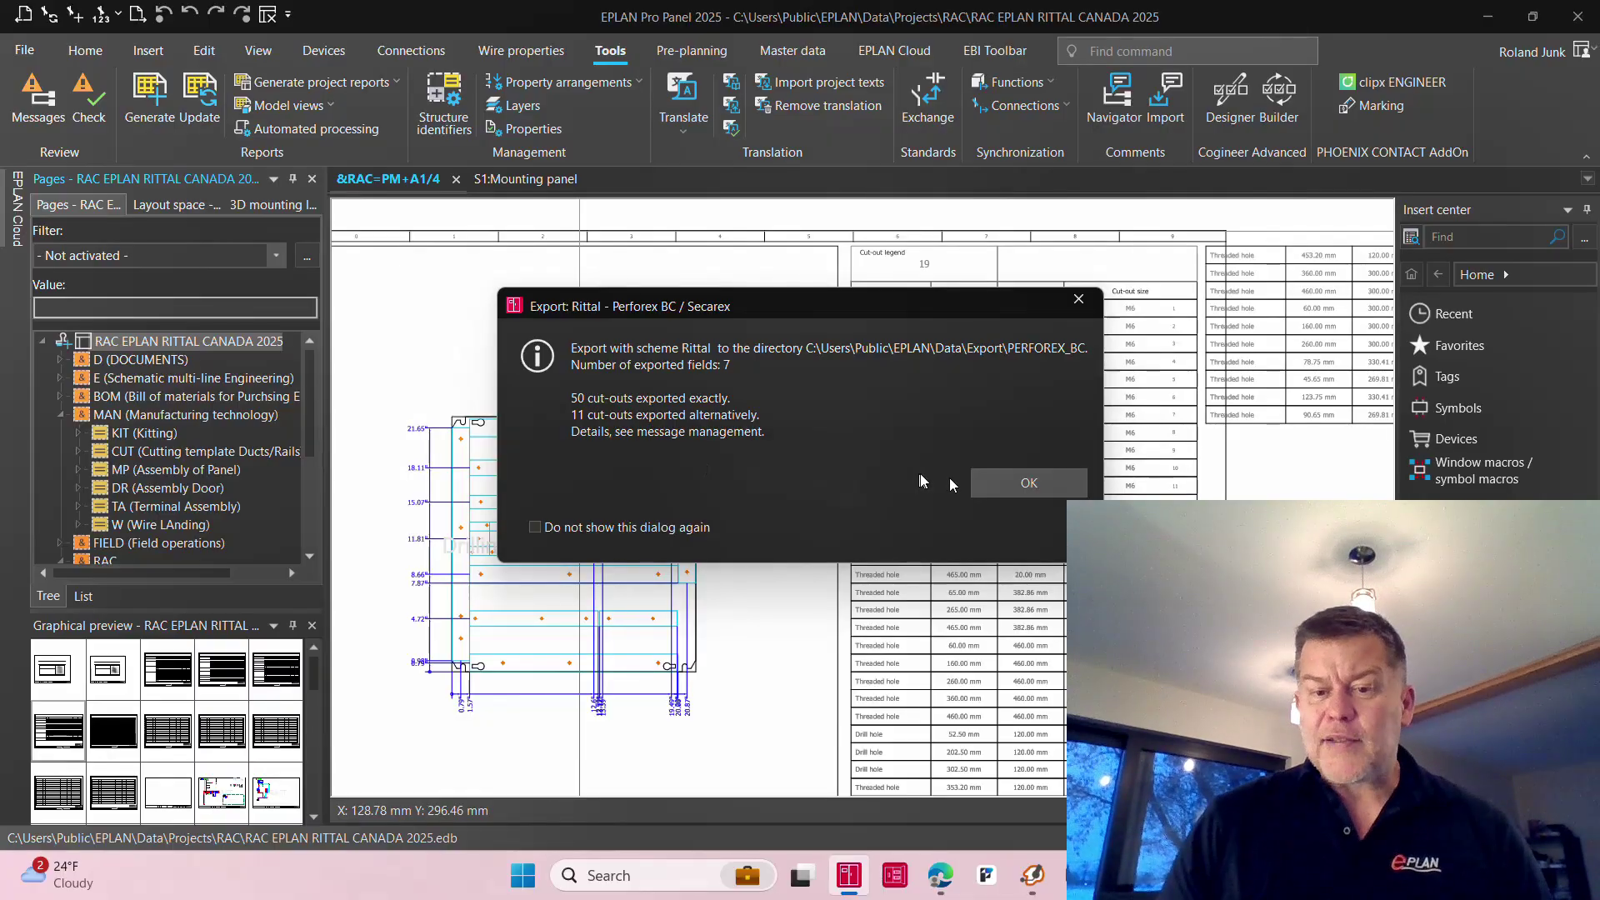
{"action": "left_click", "coordinate": [992, 489]}
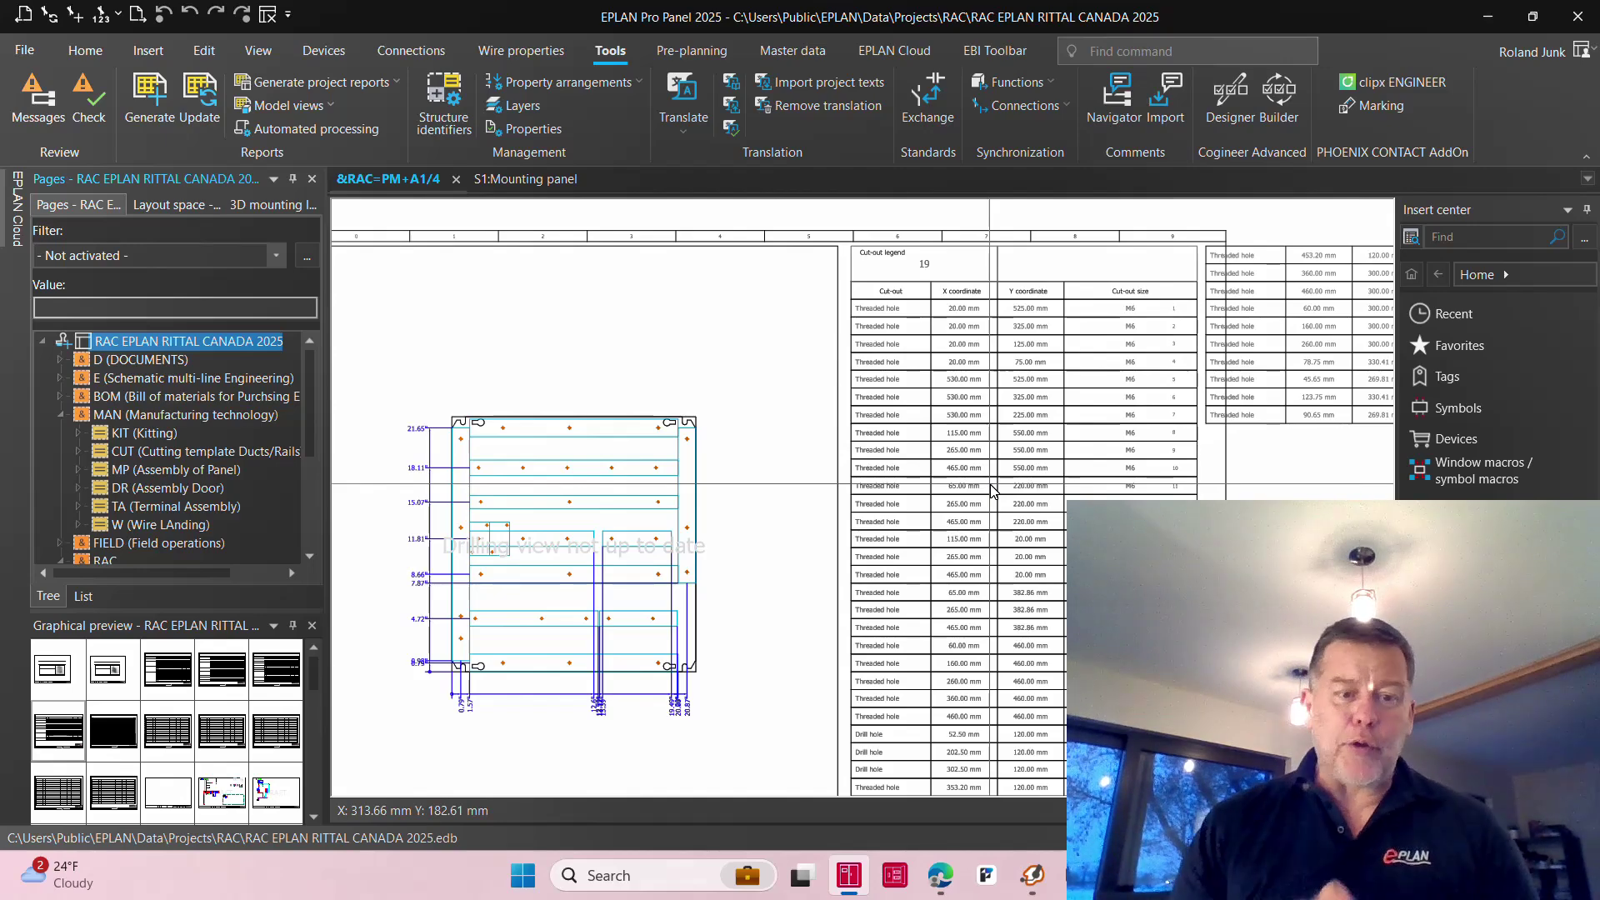
{"action": "left_click", "coordinate": [817, 246]}
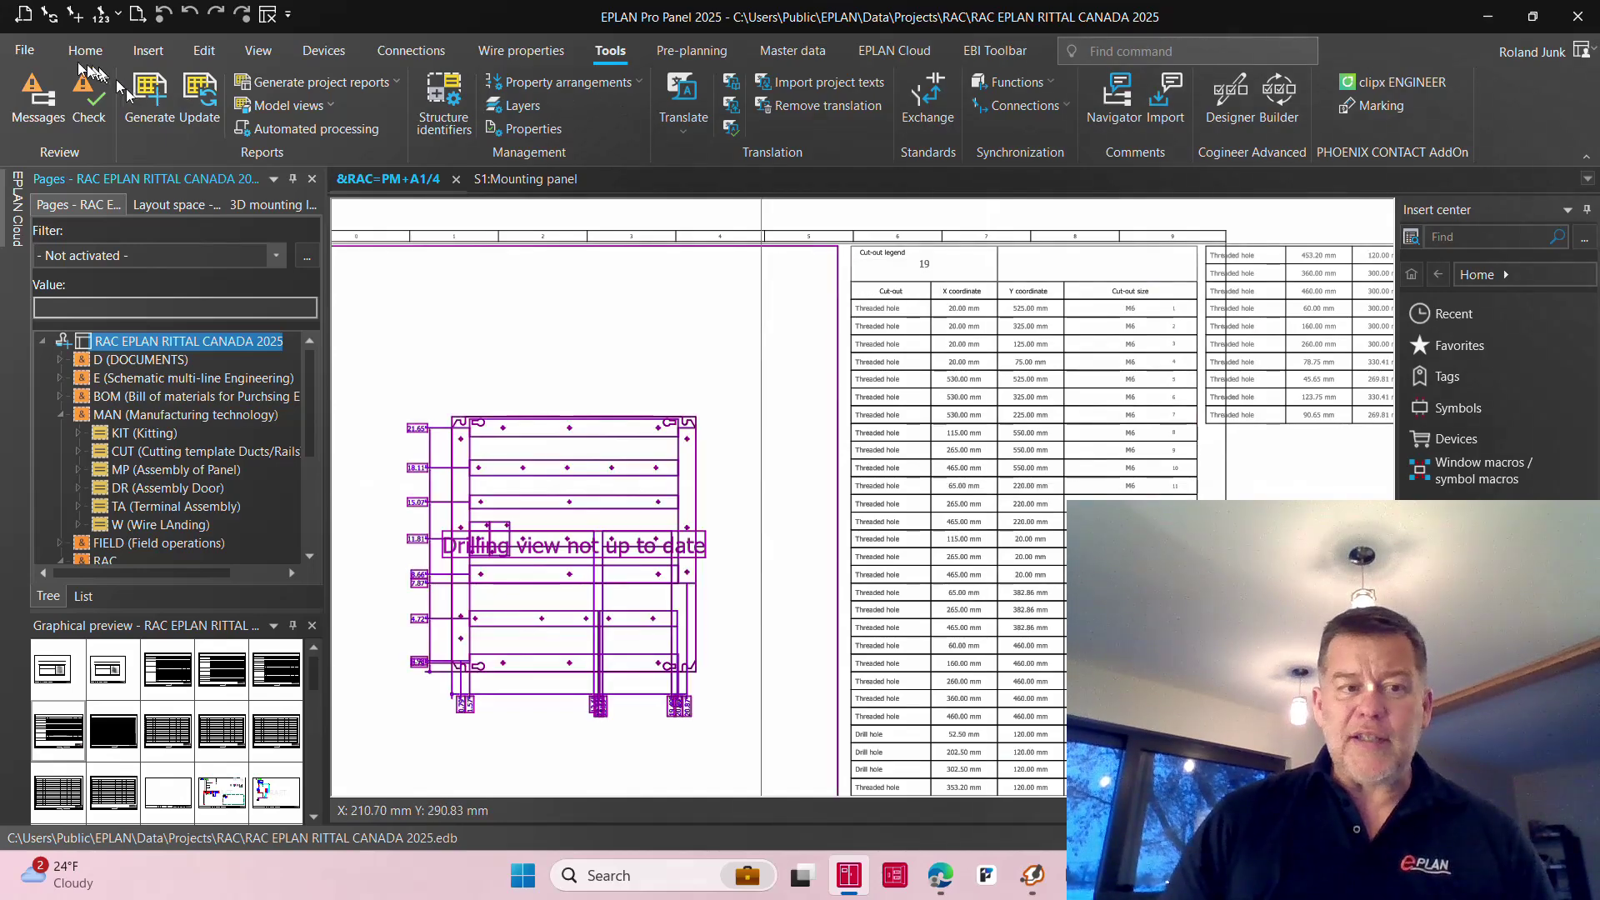
{"action": "left_click", "coordinate": [30, 53]}
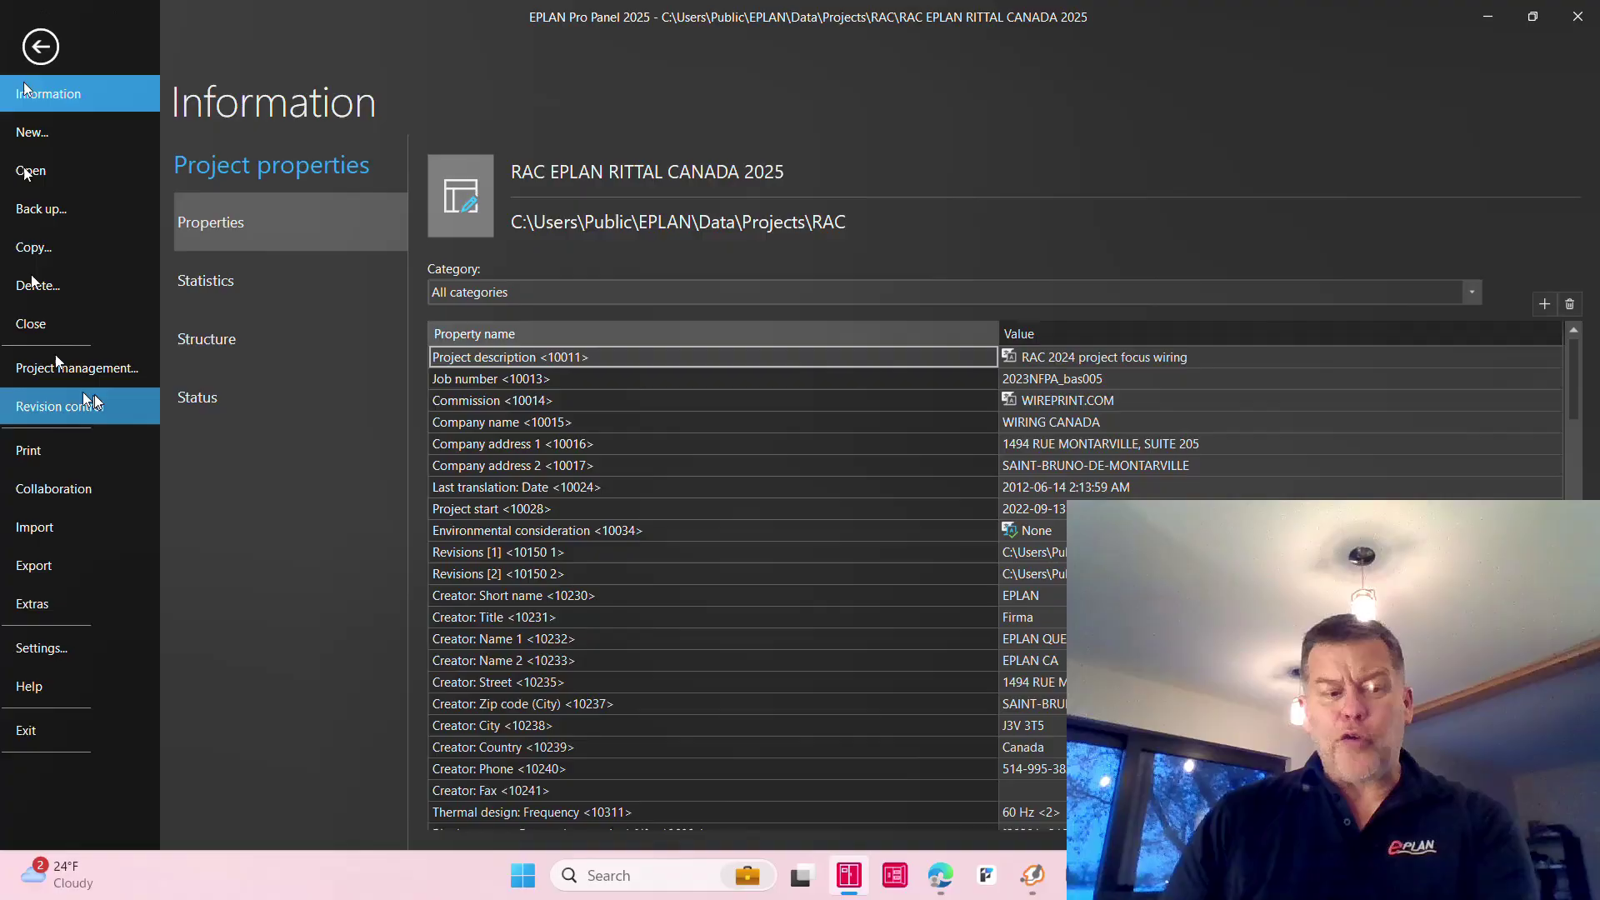
{"action": "left_click", "coordinate": [91, 565]}
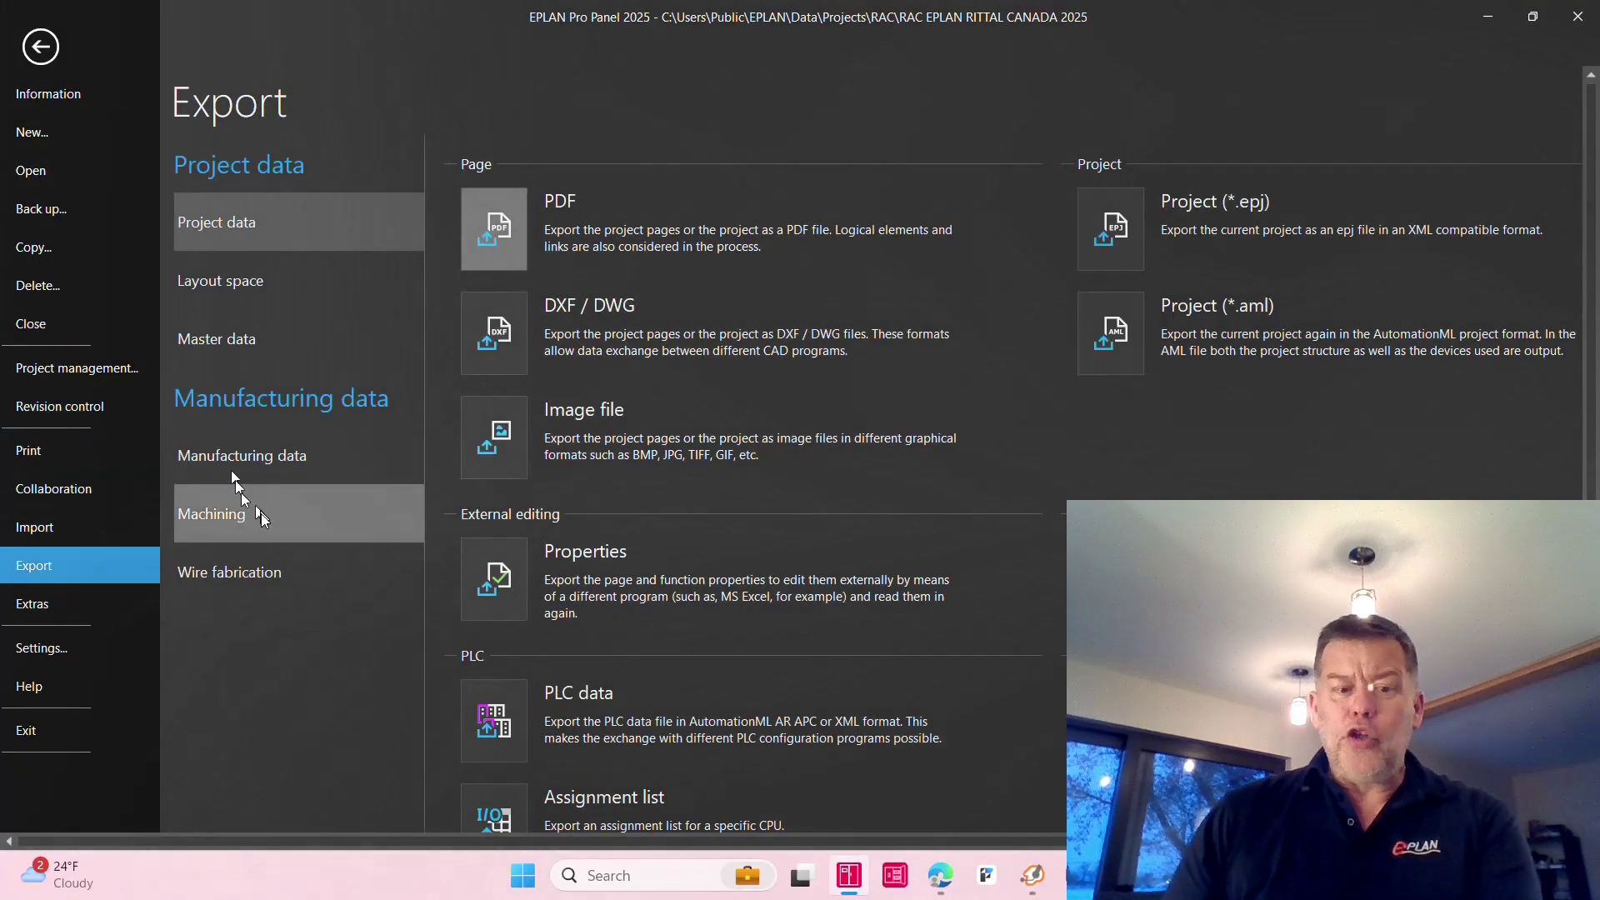
{"action": "left_click", "coordinate": [264, 523]}
{"action": "left_click", "coordinate": [493, 331]}
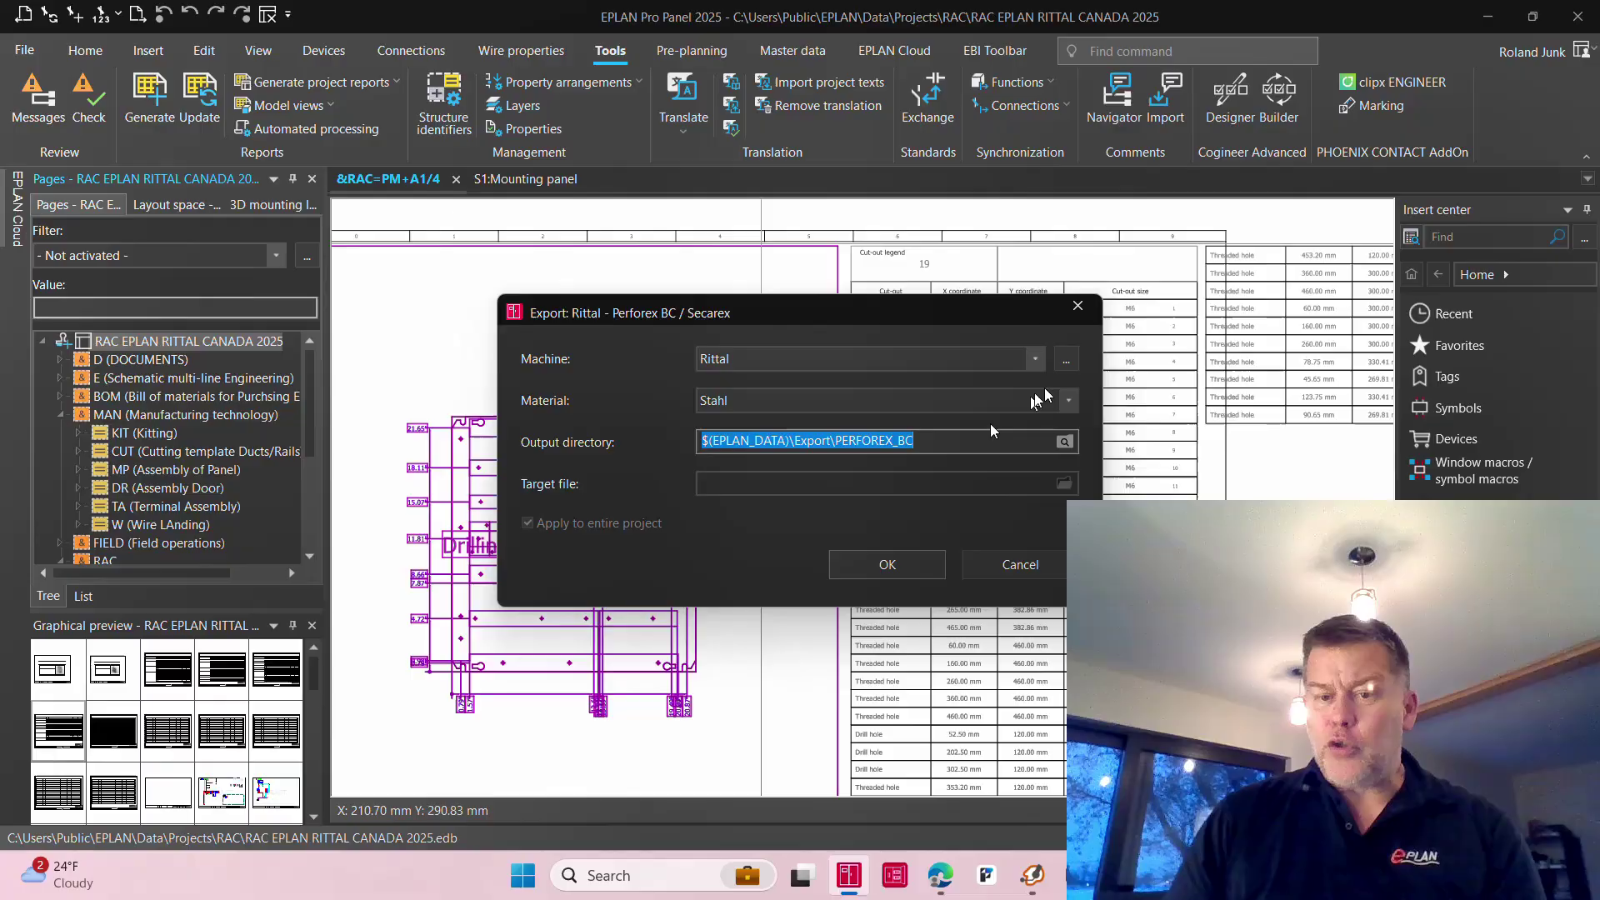
{"action": "left_click", "coordinate": [1065, 359]}
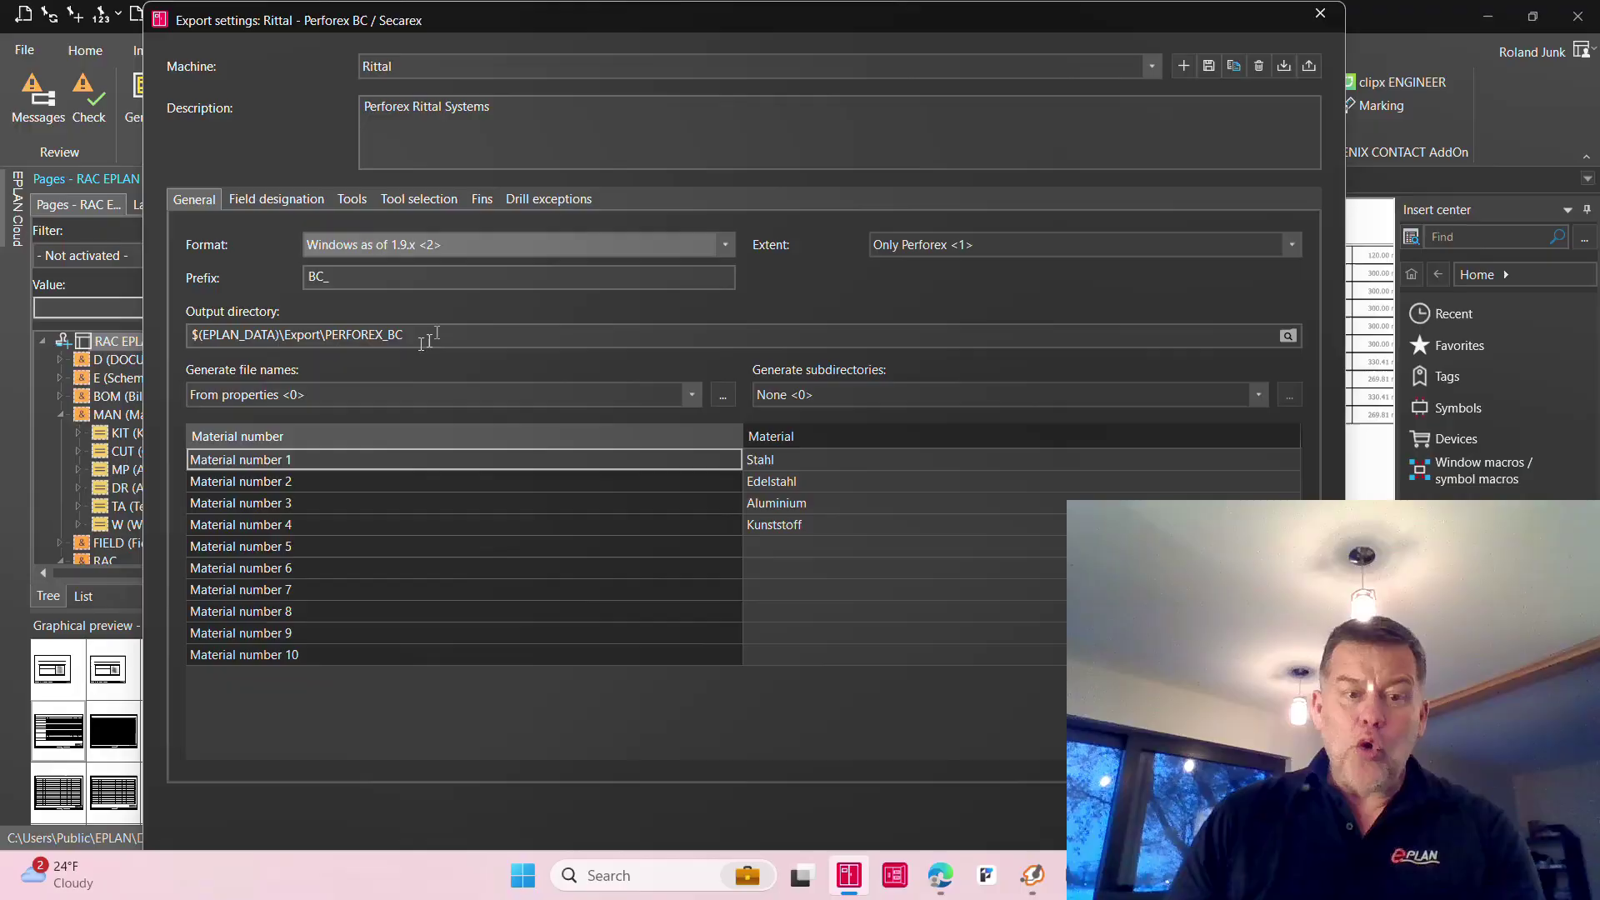
{"action": "left_click", "coordinate": [297, 334]}
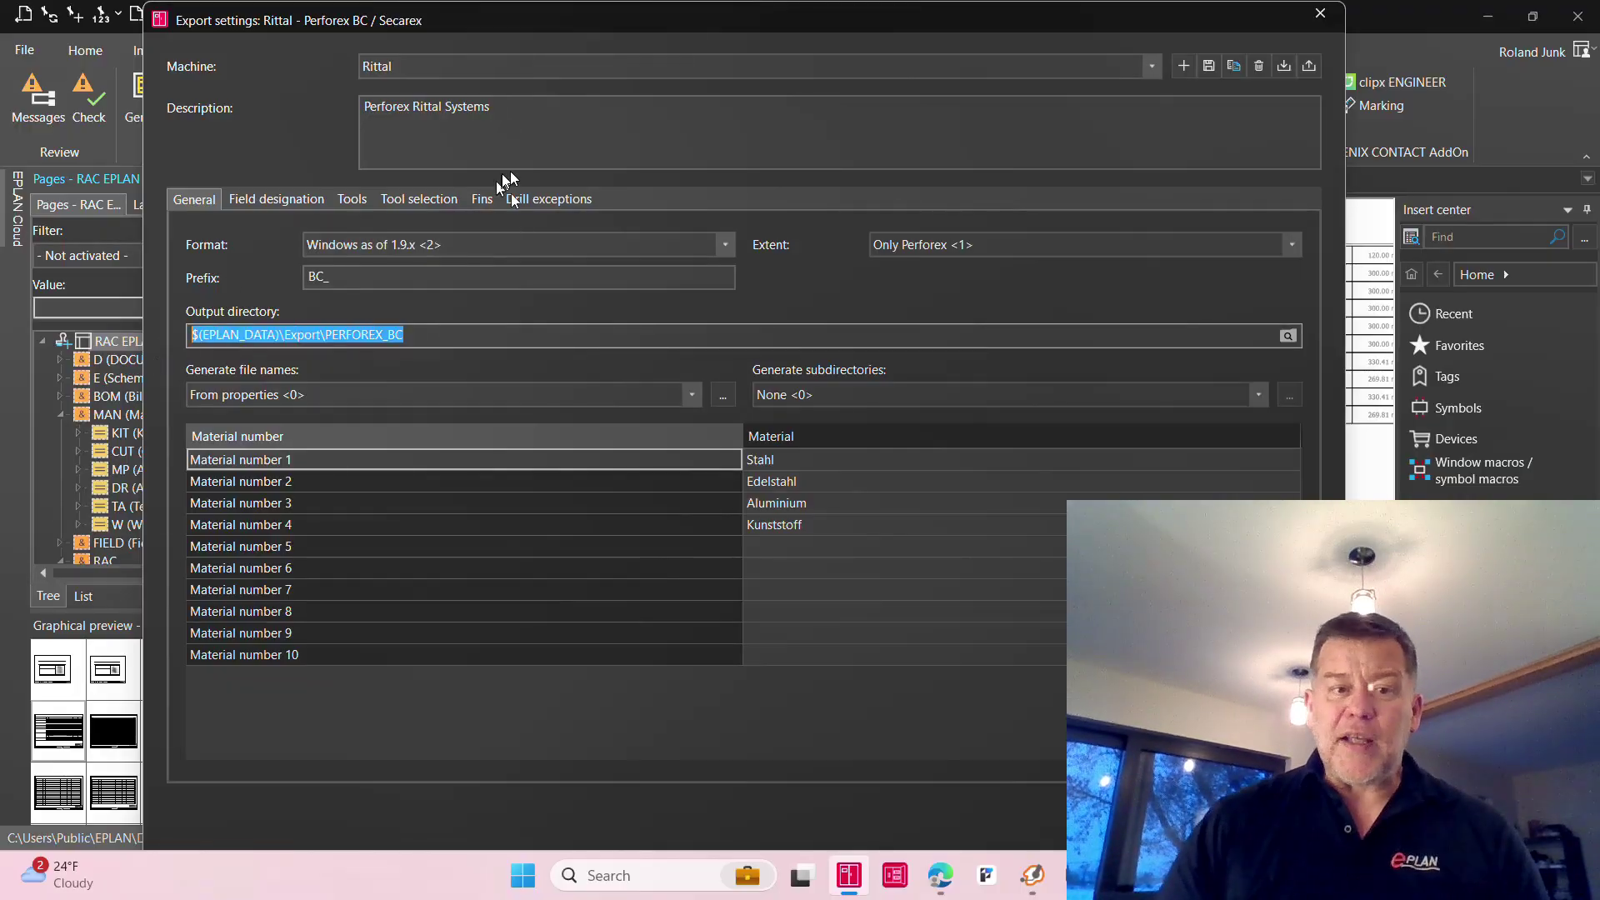
{"action": "left_click", "coordinate": [492, 69]}
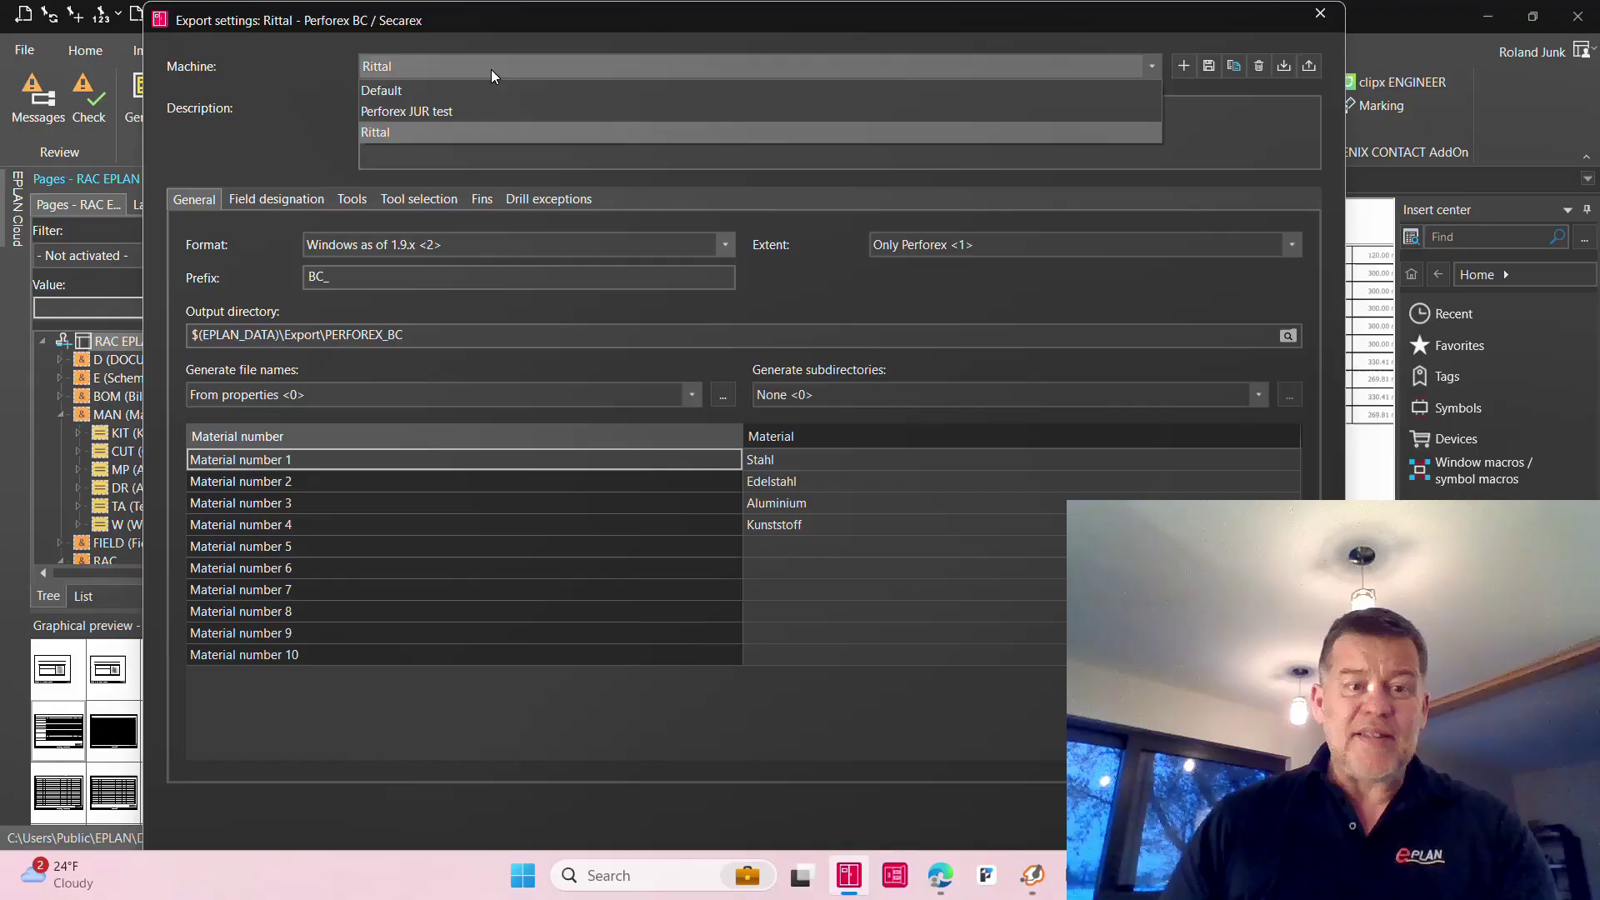
{"action": "left_click", "coordinate": [491, 68]}
{"action": "left_click", "coordinate": [1309, 65]}
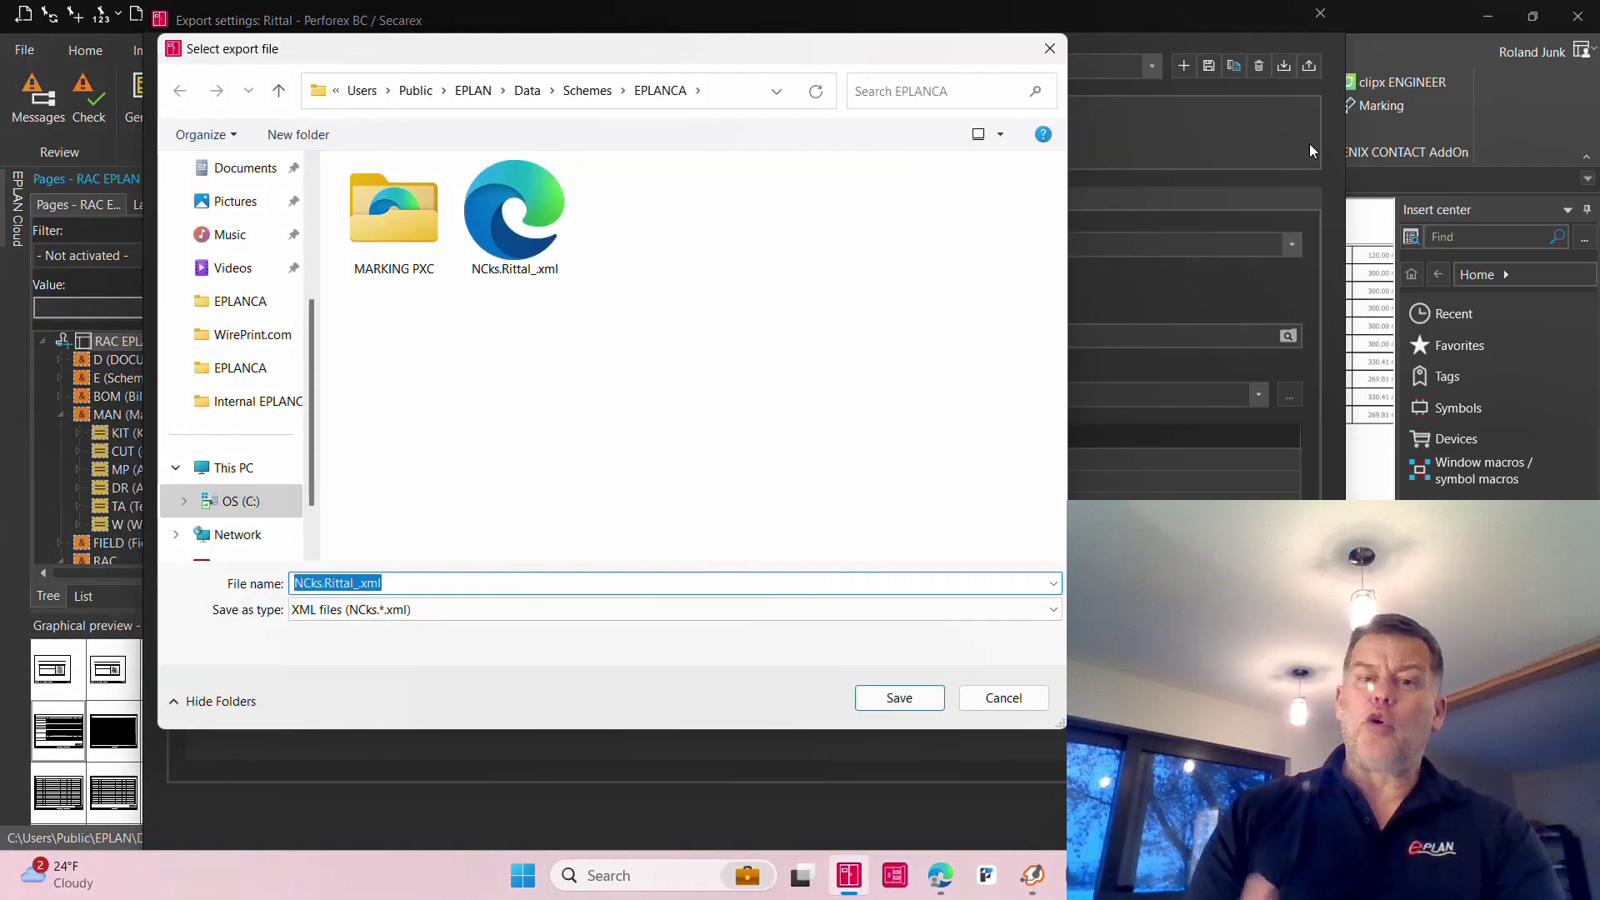
{"action": "key", "text": "Return"}
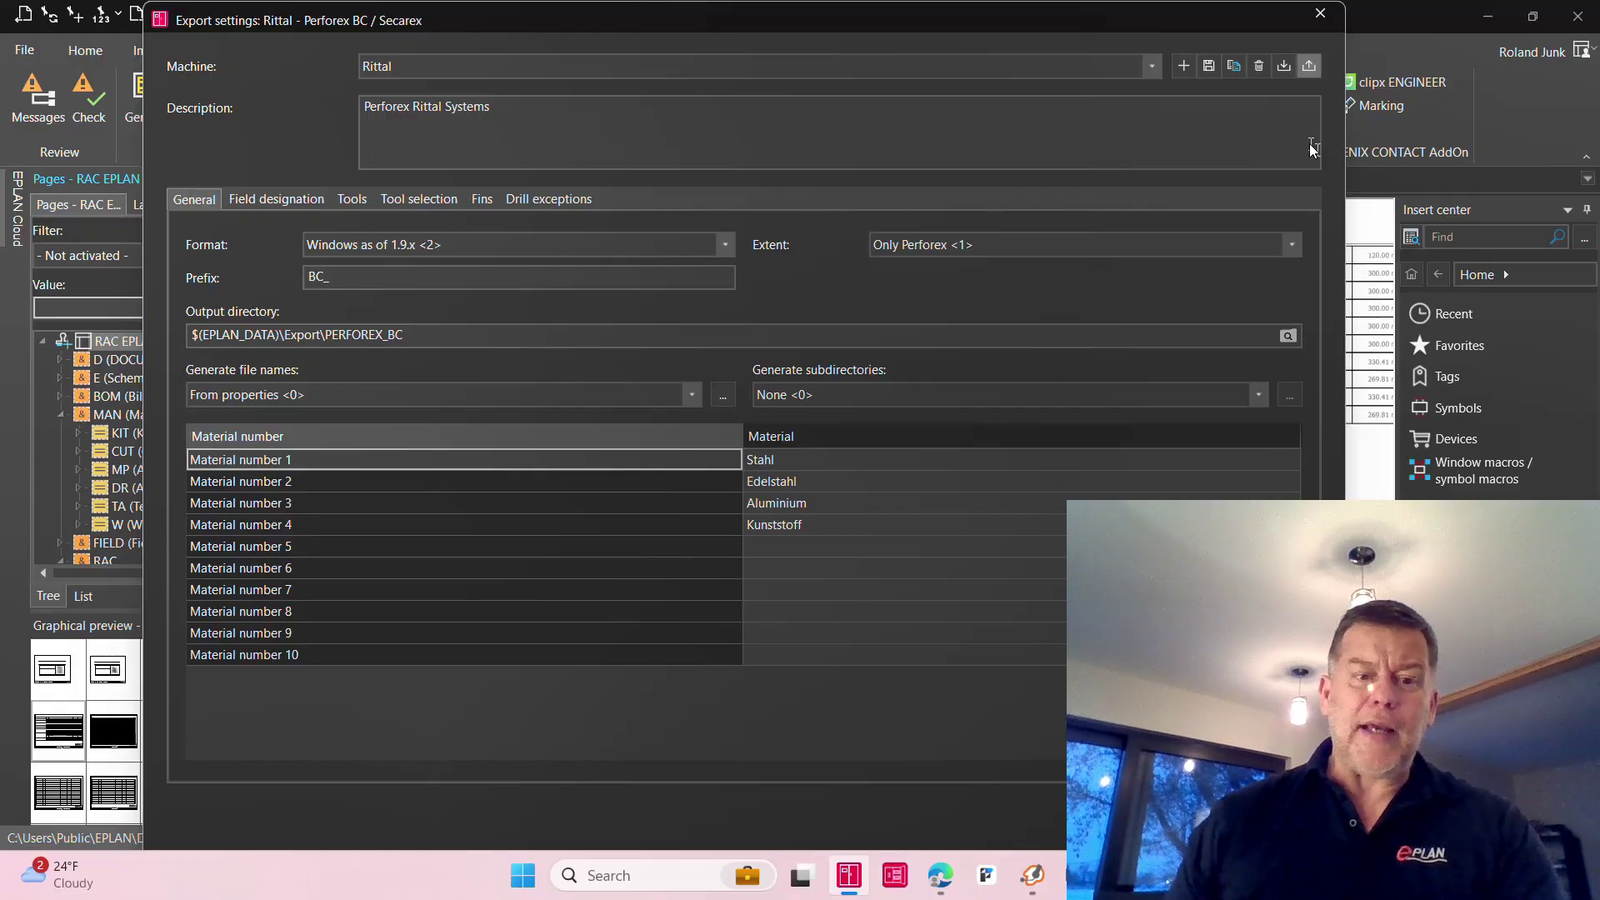
{"action": "key", "text": "Return"}
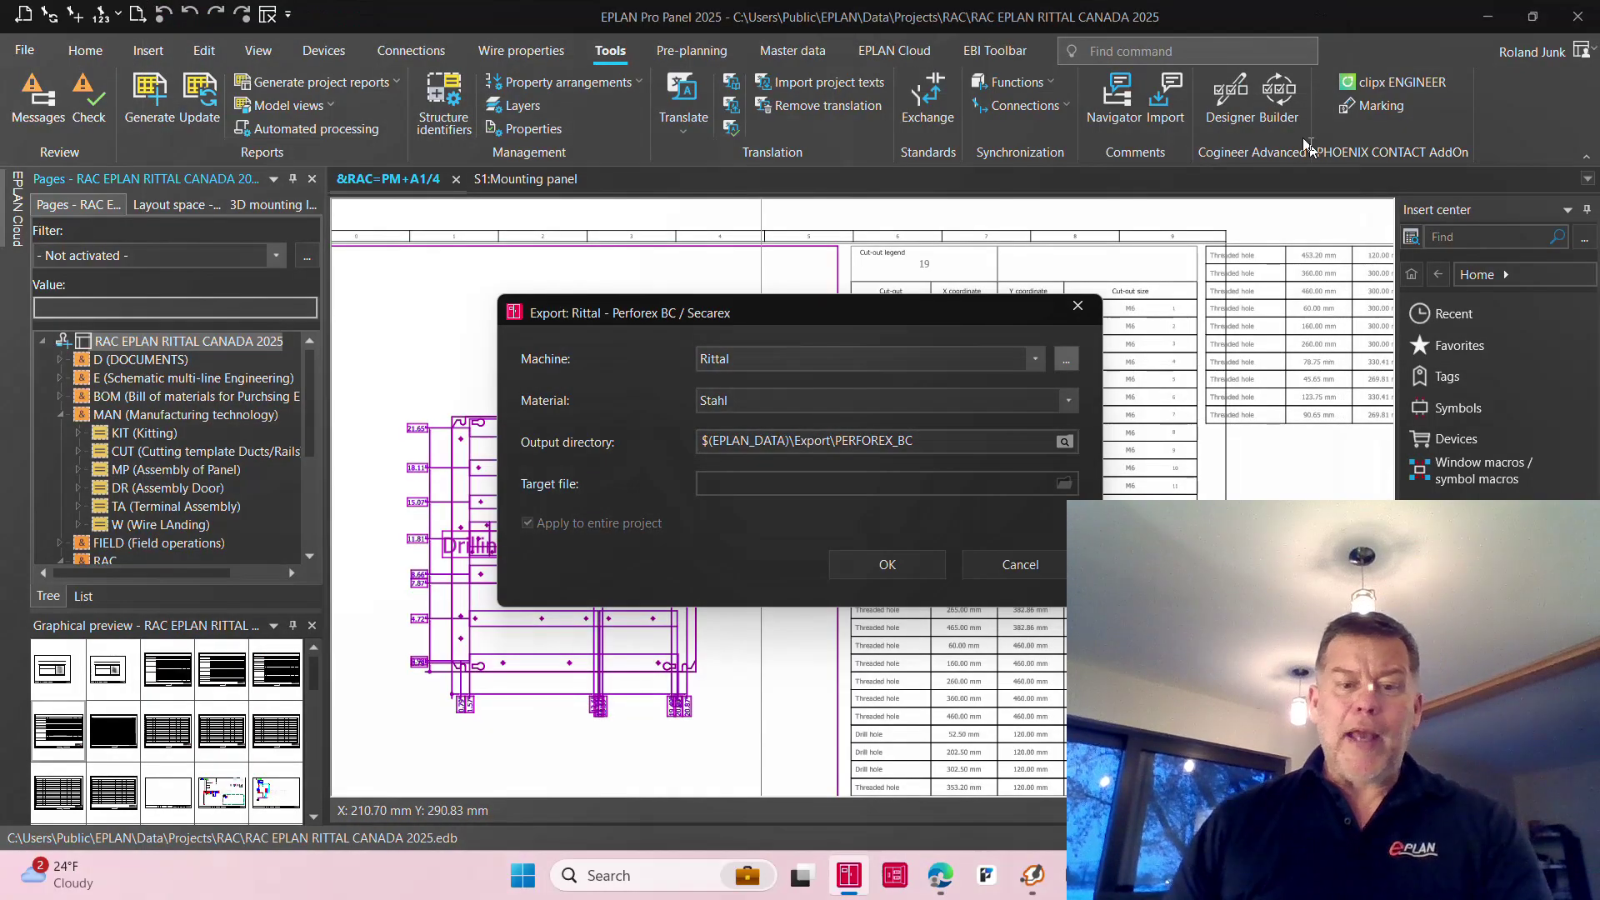
Rerun the Perforex BC export, overwriting all existing files, and dismiss the 50/11 cut-outs summary.
{"action": "left_click", "coordinate": [892, 570]}
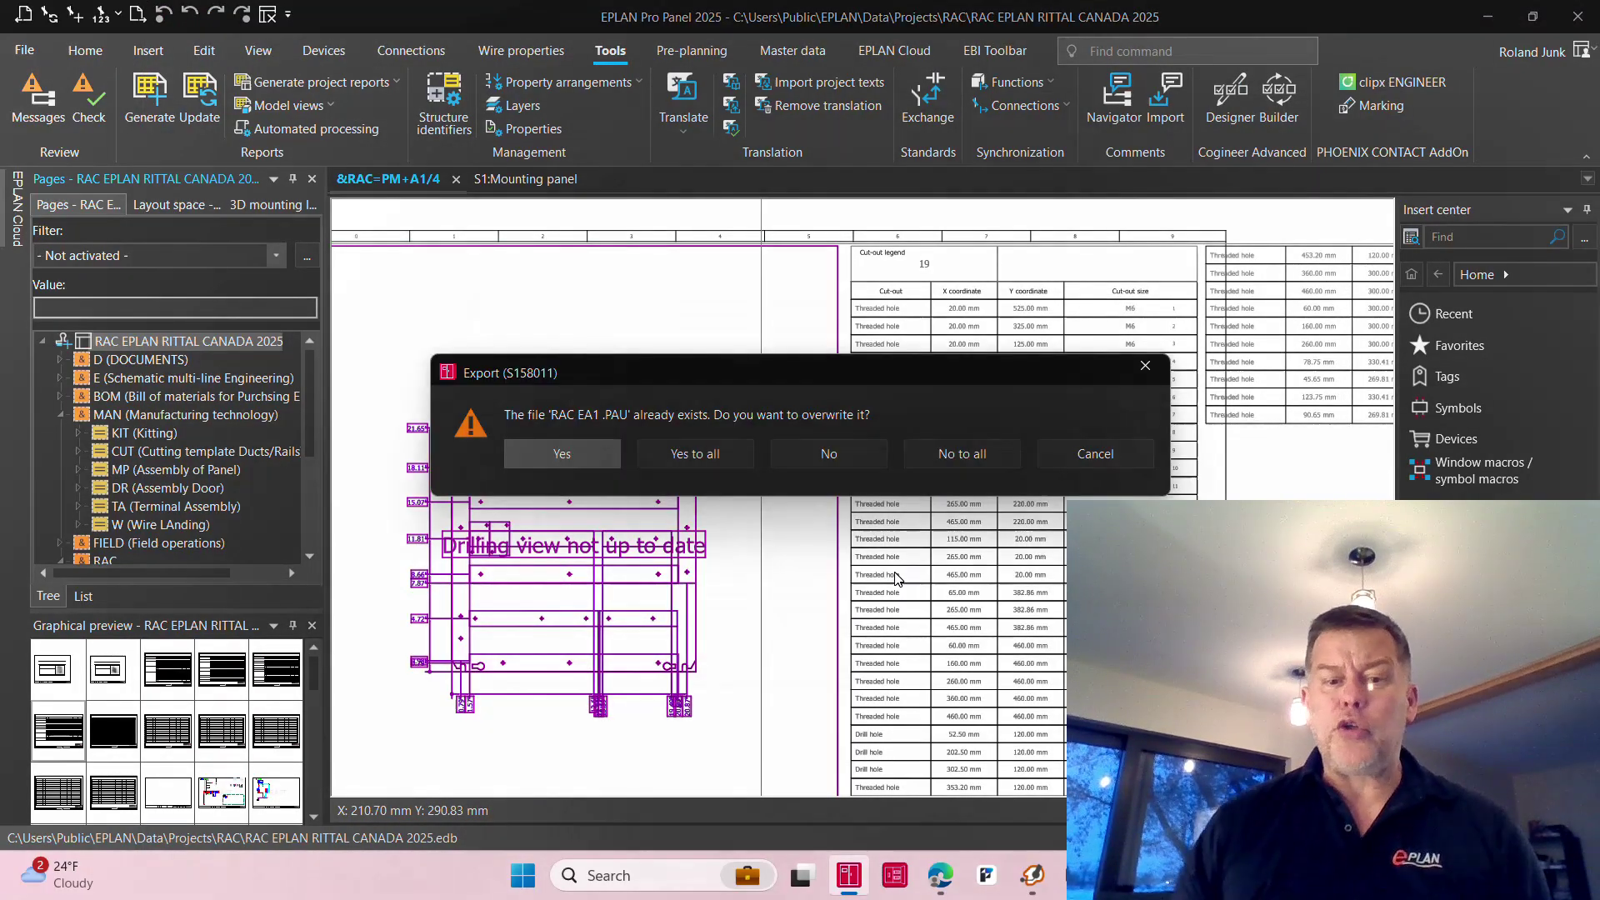
{"action": "left_click", "coordinate": [703, 455]}
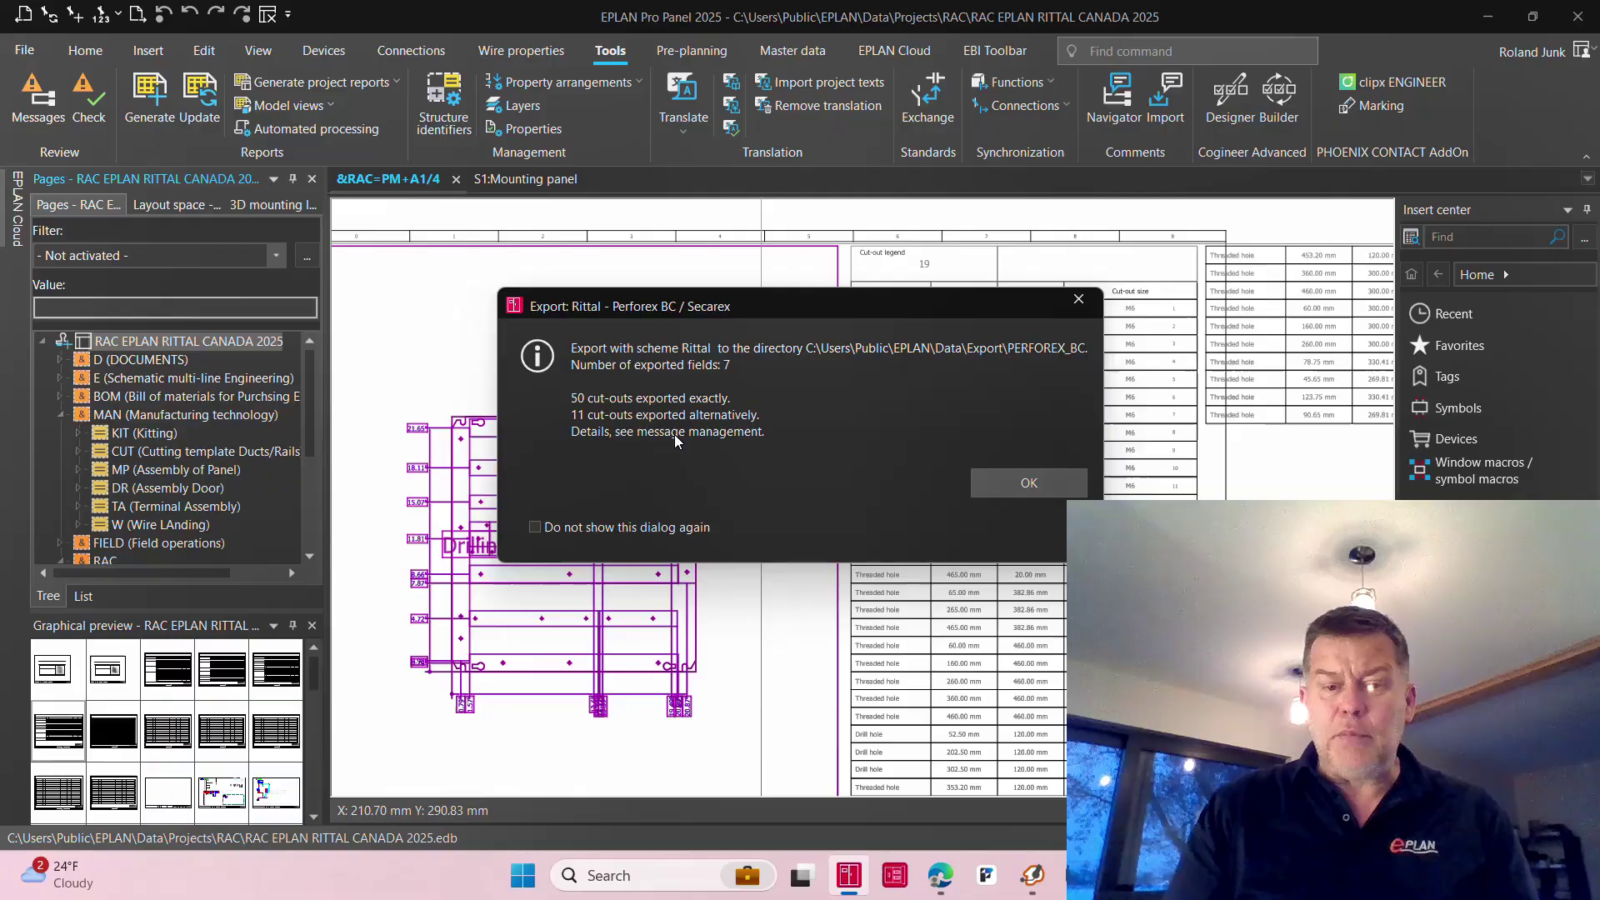
{"action": "key", "text": "Return"}
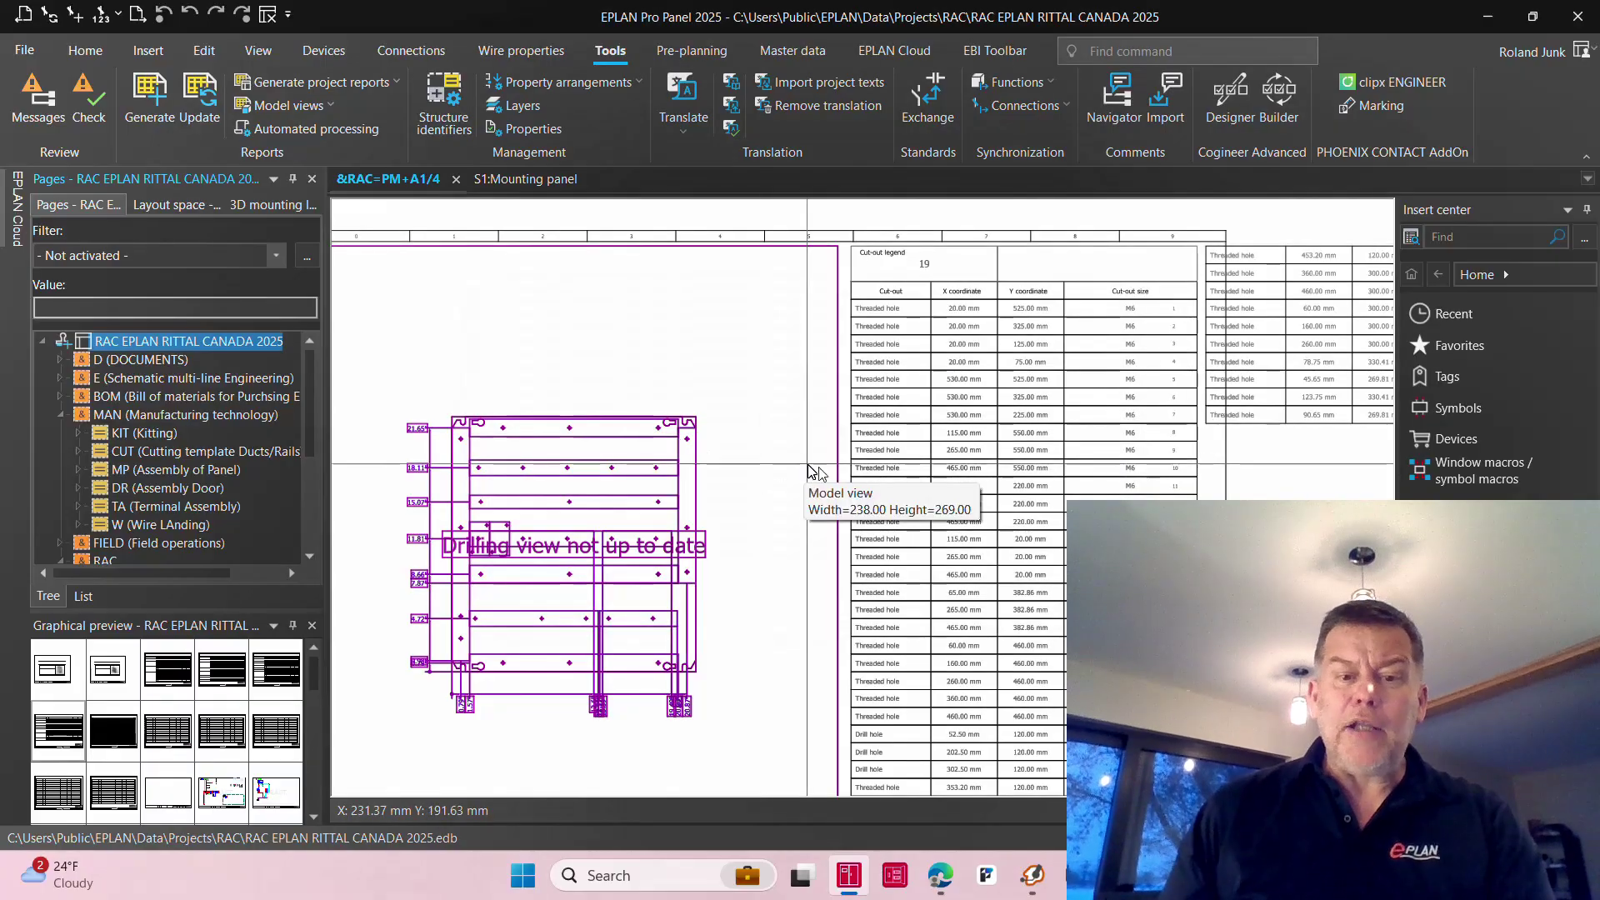
Show the S1:Mounting panel page, select the RAC EPLAN RITTAL CANADA 2025 project root, and bring up EPLAN Cloud.
{"action": "left_click", "coordinate": [527, 179]}
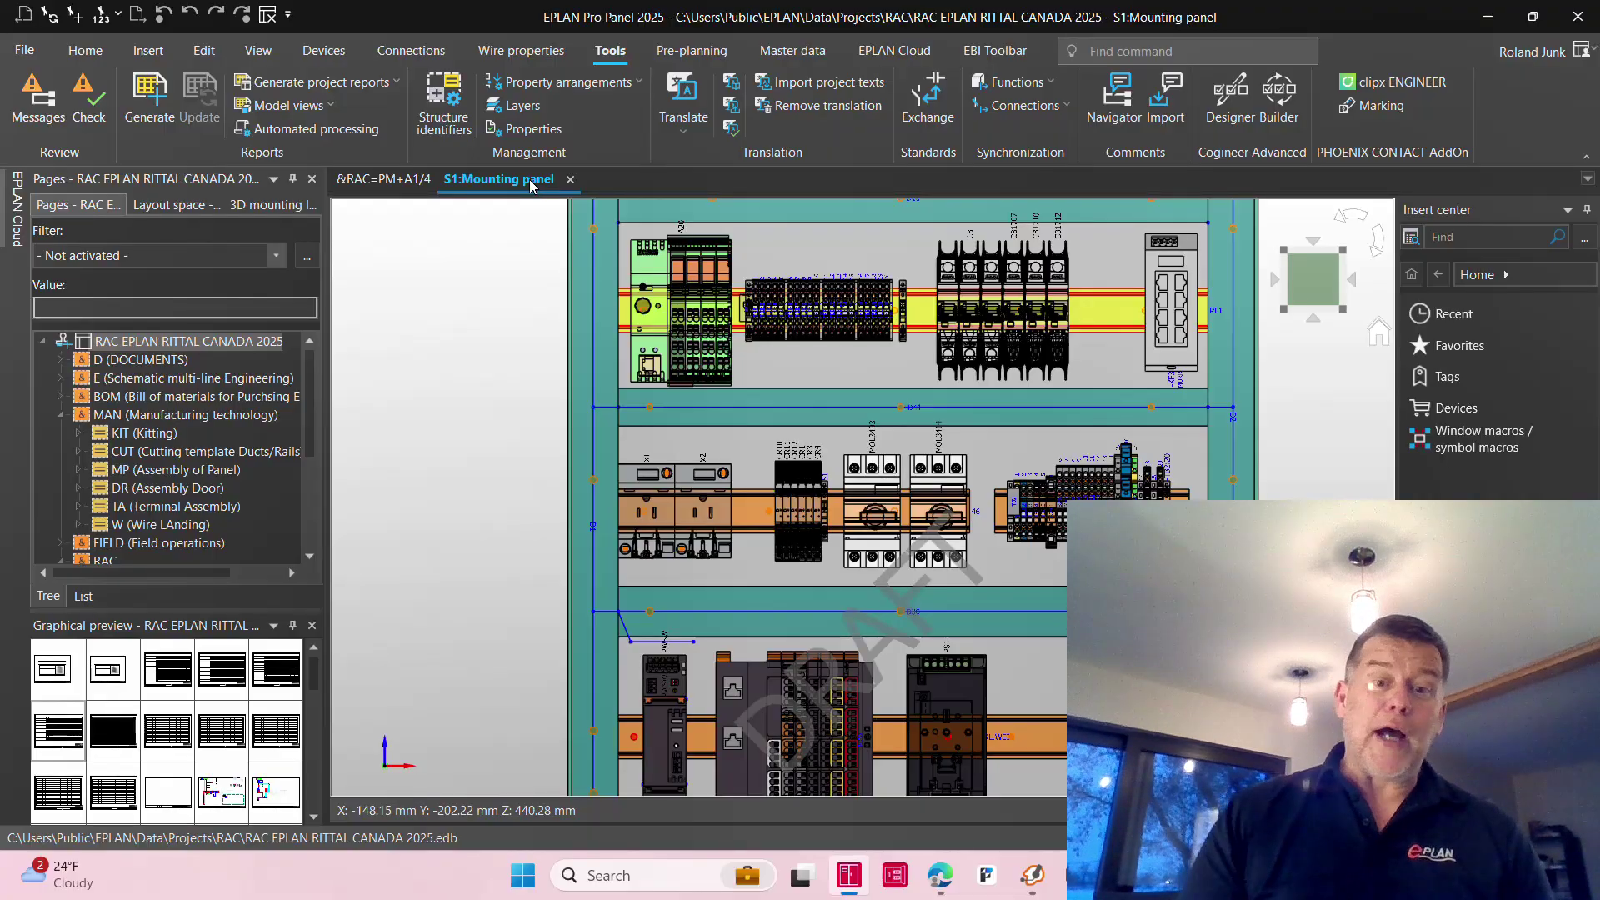
{"action": "left_click", "coordinate": [125, 341]}
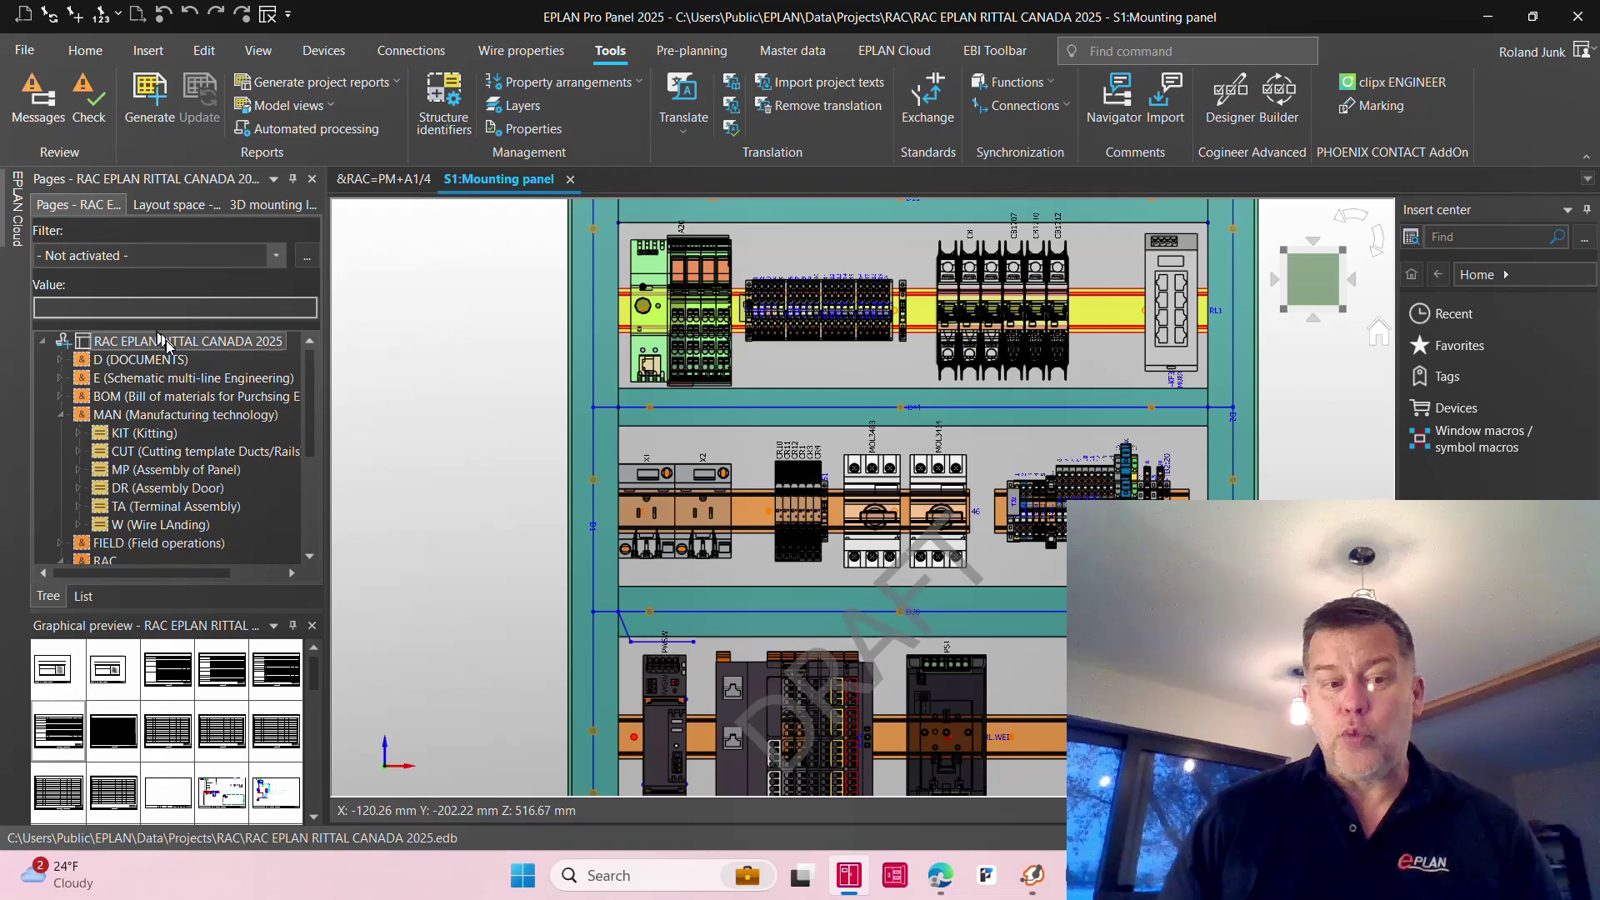
{"action": "left_click", "coordinate": [883, 52]}
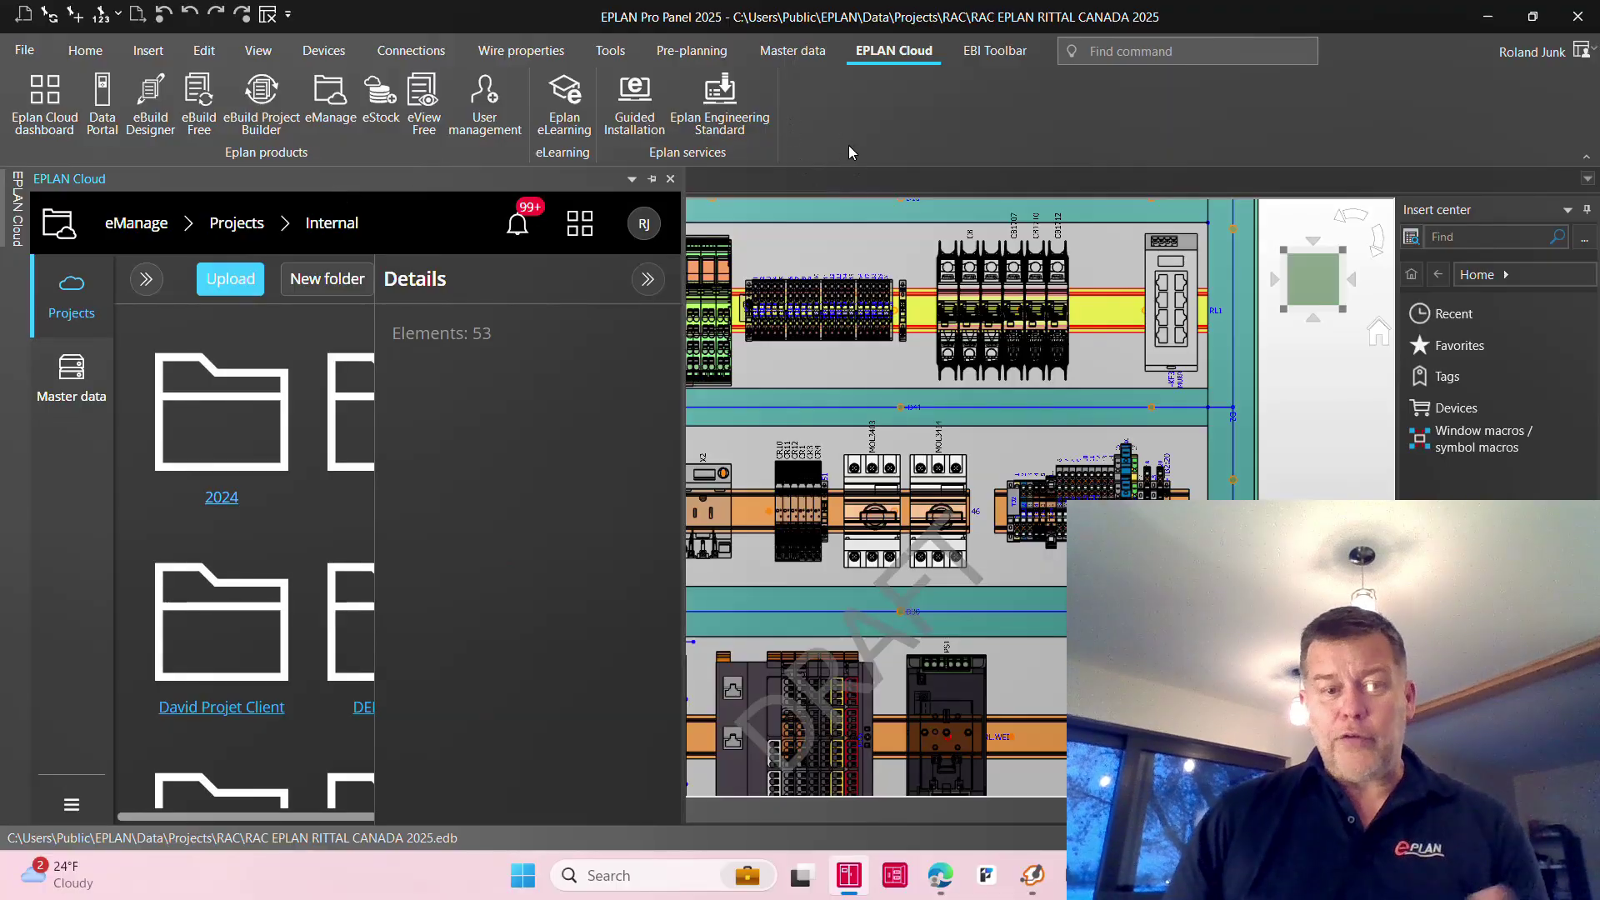
{"action": "key", "text": "alt+Tab"}
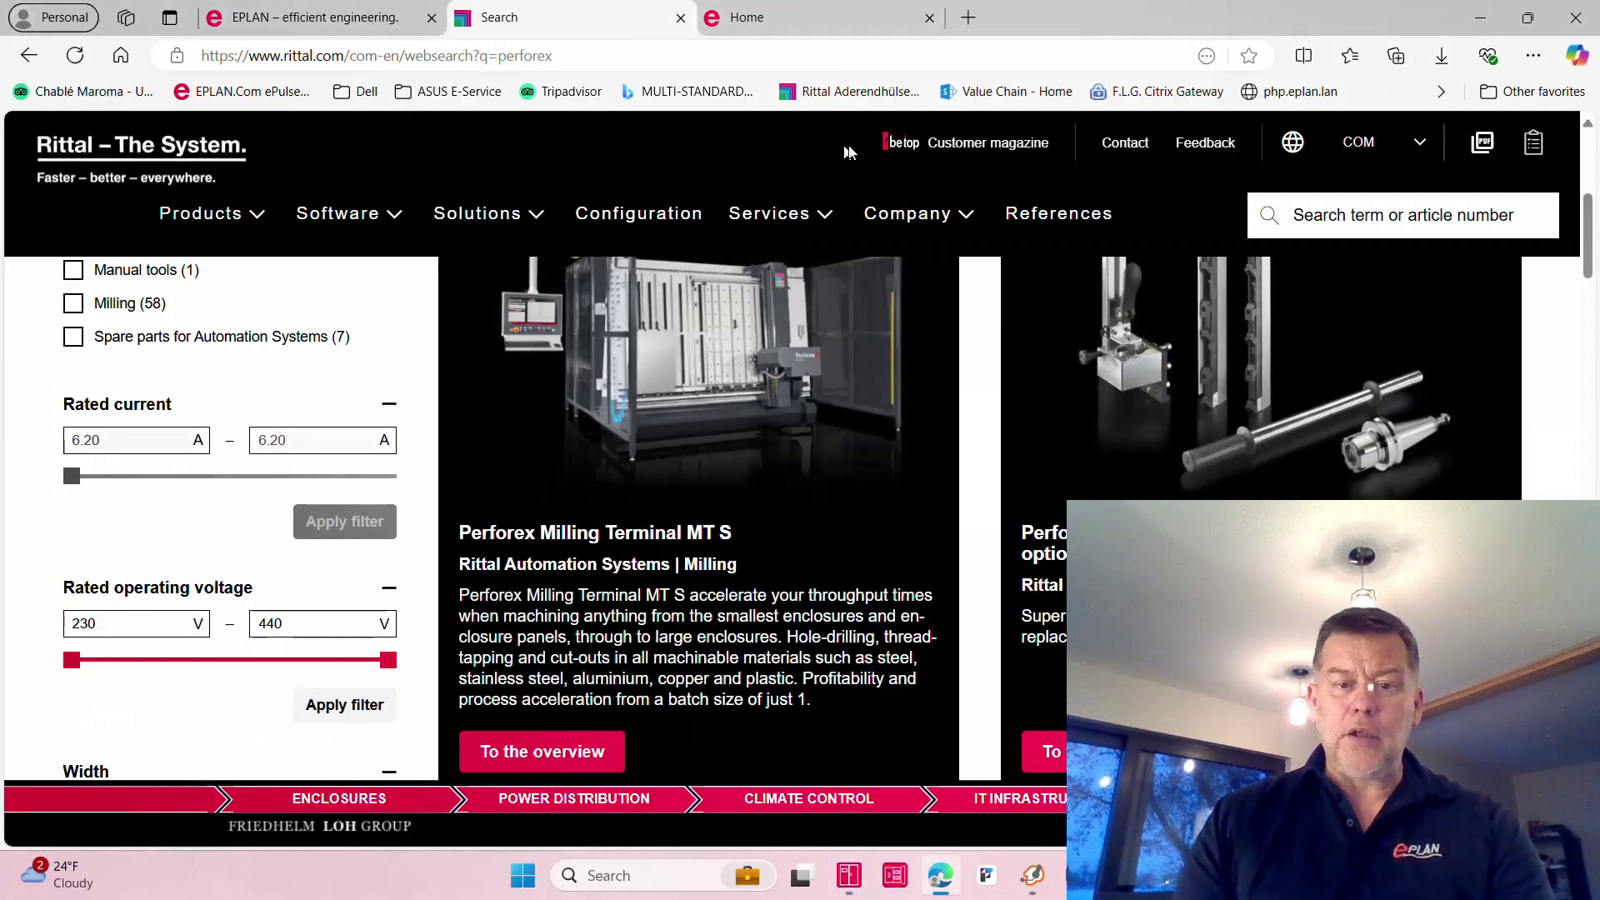
{"action": "key", "text": "alt+Tab"}
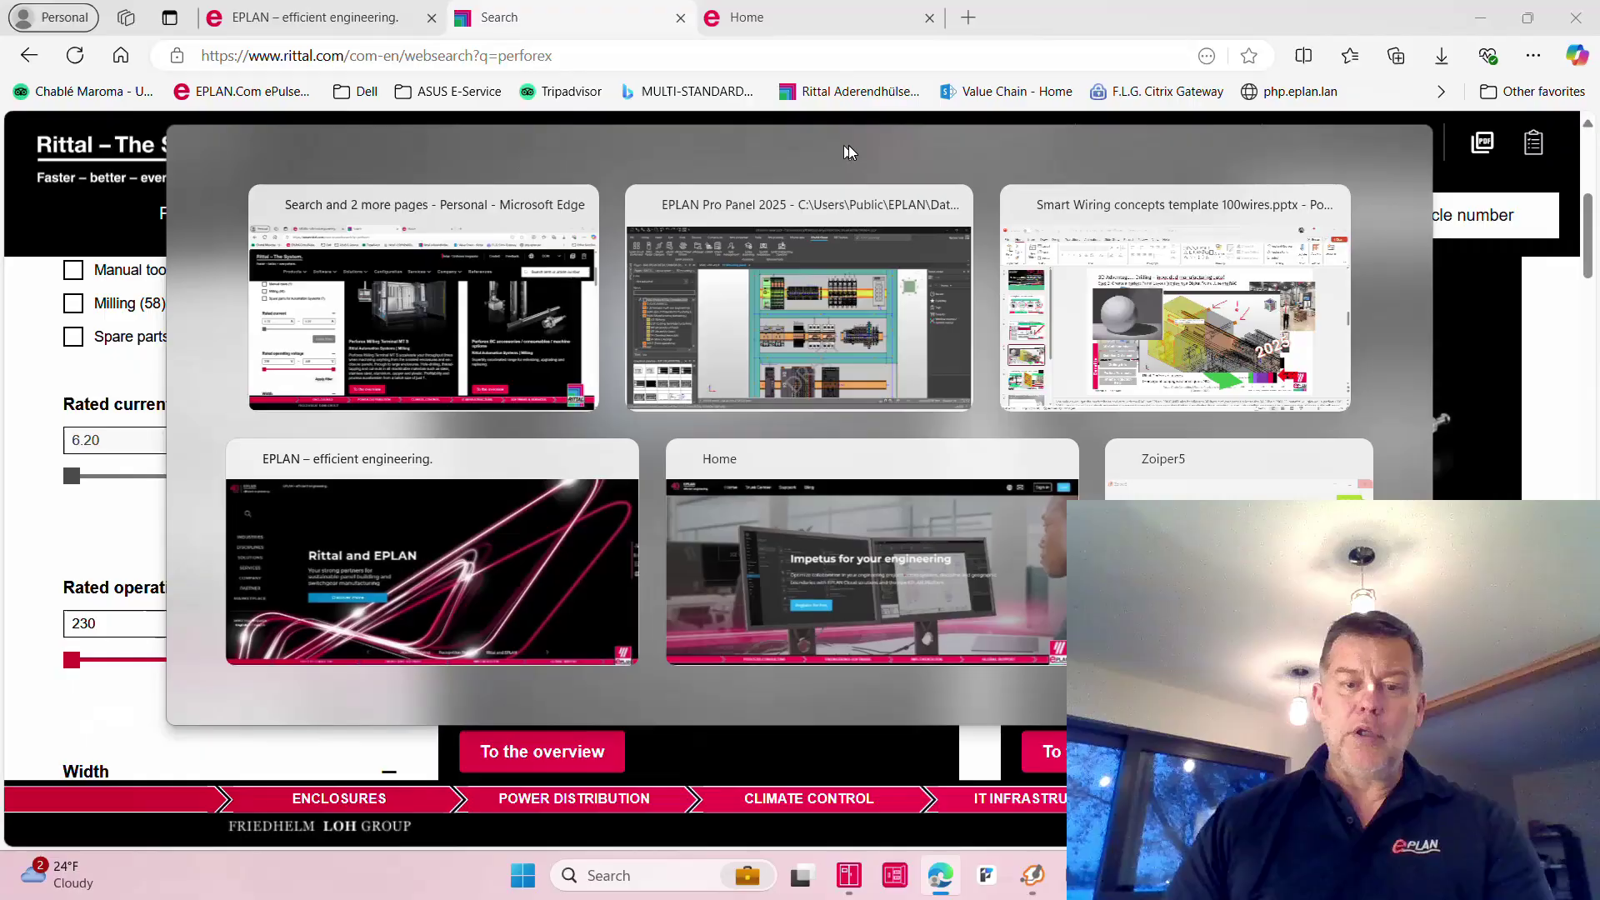
Reopen the Rittal - Perforex BC export and display the Rittal machine scheme's drill tools list.
{"action": "left_click", "coordinate": [20, 51]}
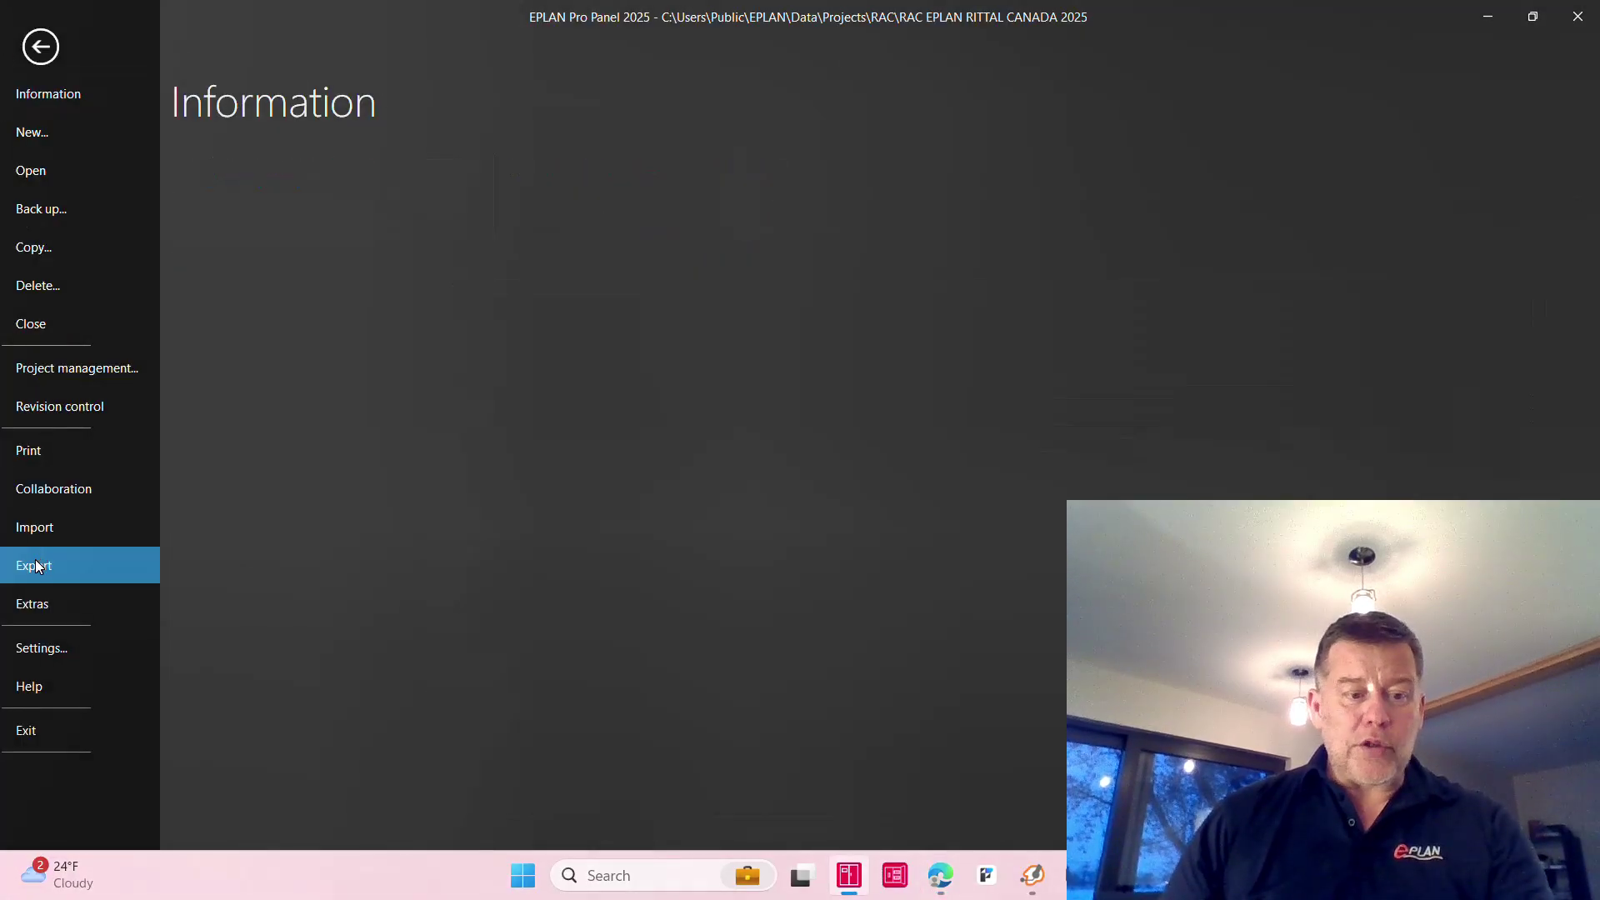
{"action": "left_click", "coordinate": [37, 567]}
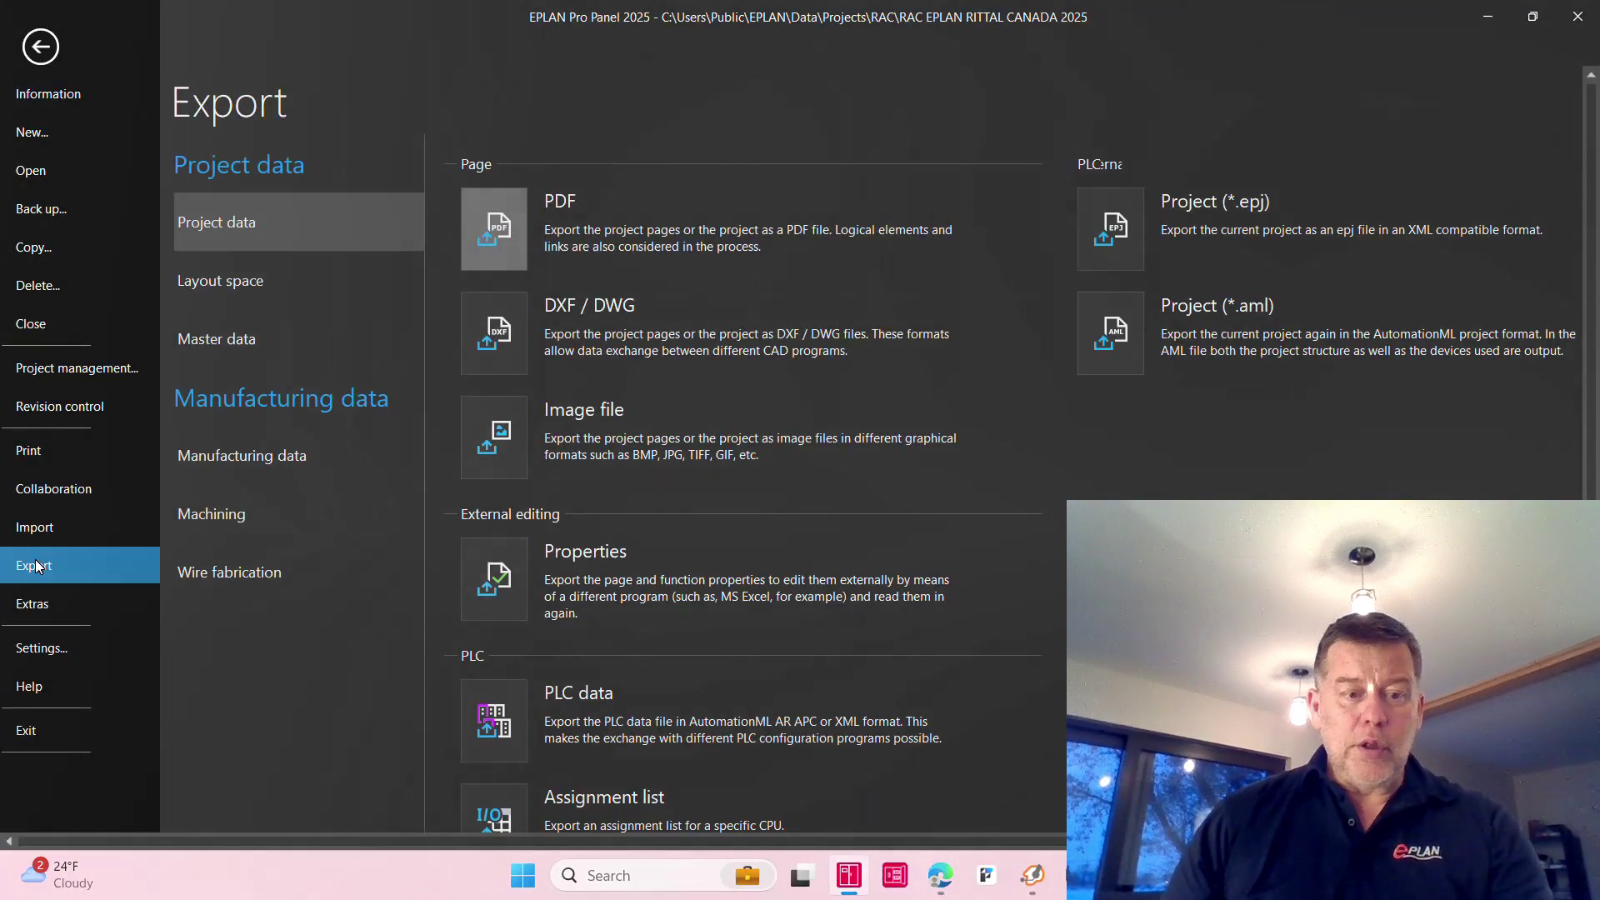
{"action": "left_click", "coordinate": [284, 512]}
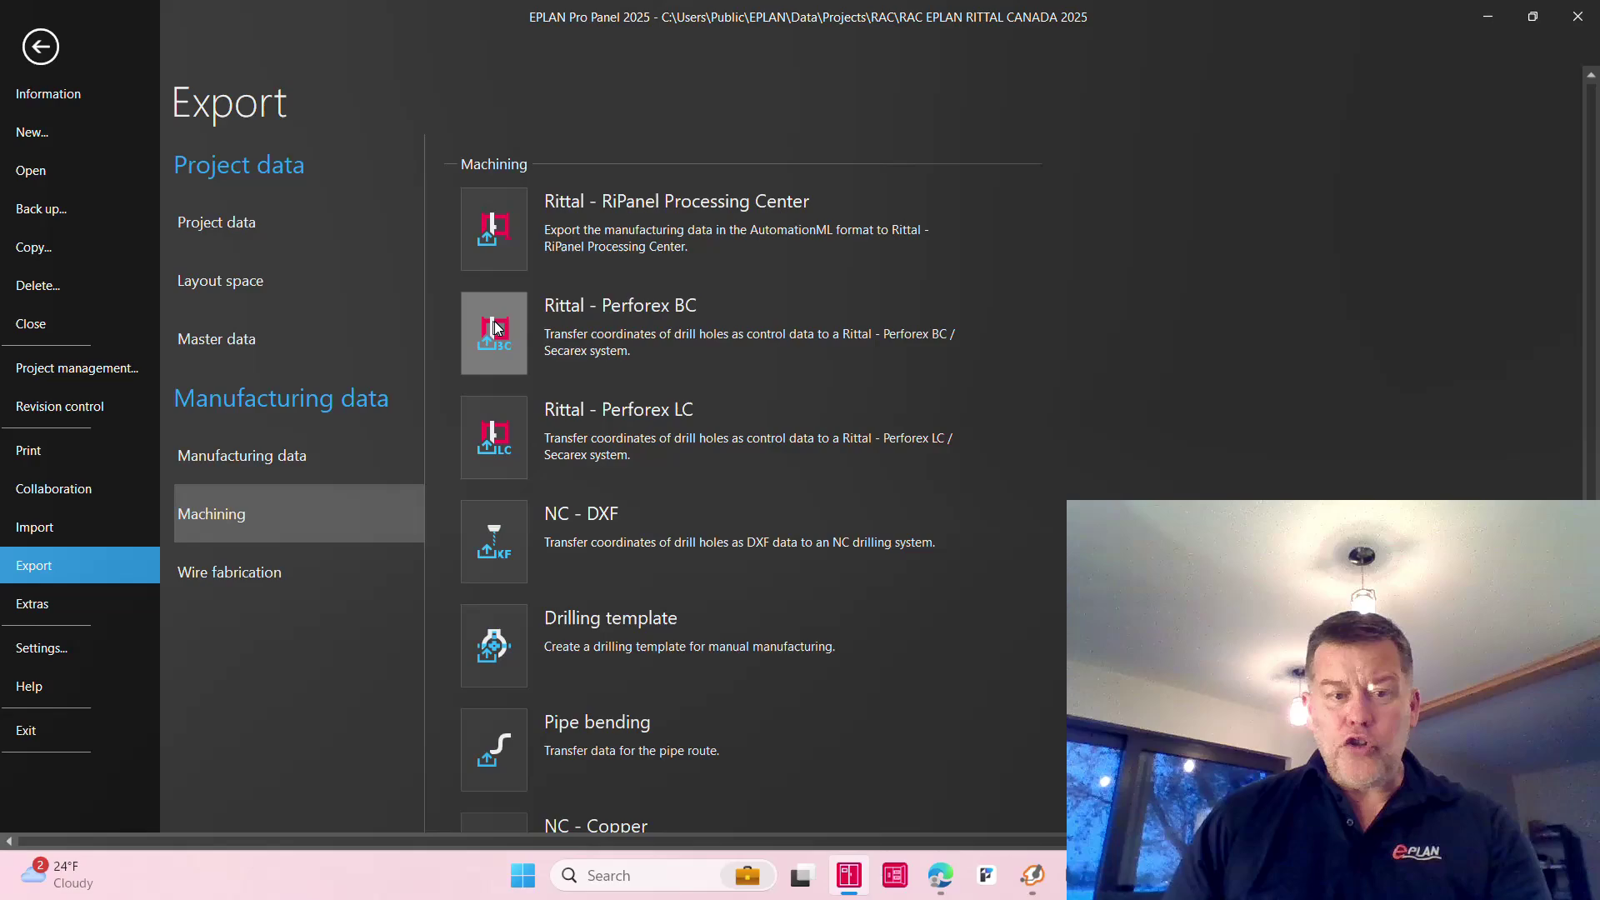
{"action": "left_click", "coordinate": [492, 349]}
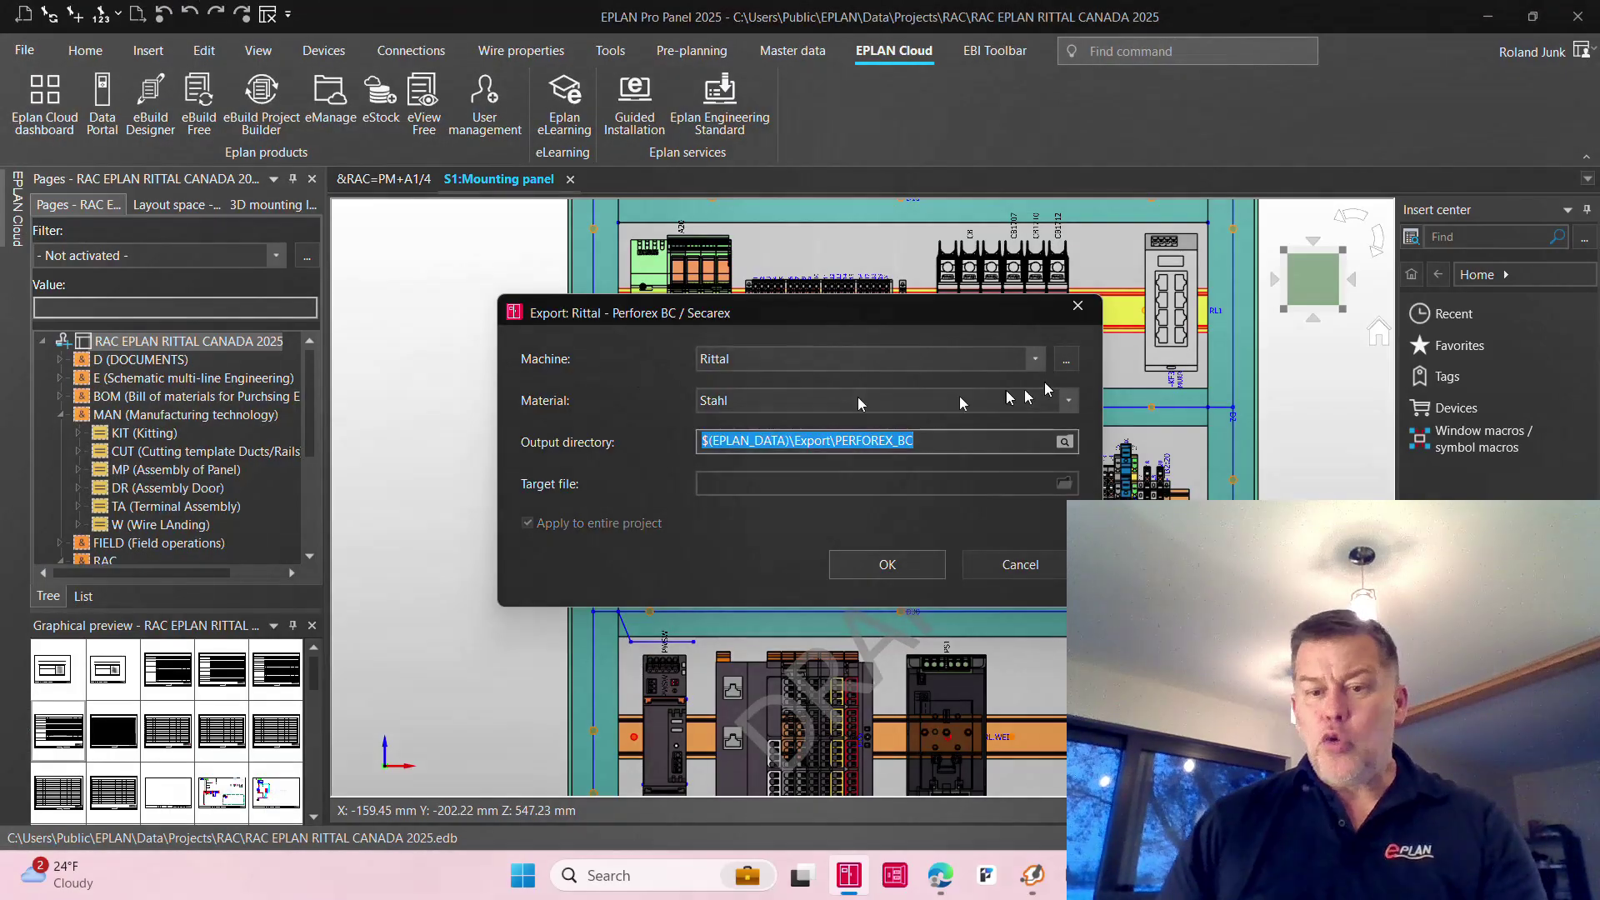
{"action": "left_click", "coordinate": [1073, 366]}
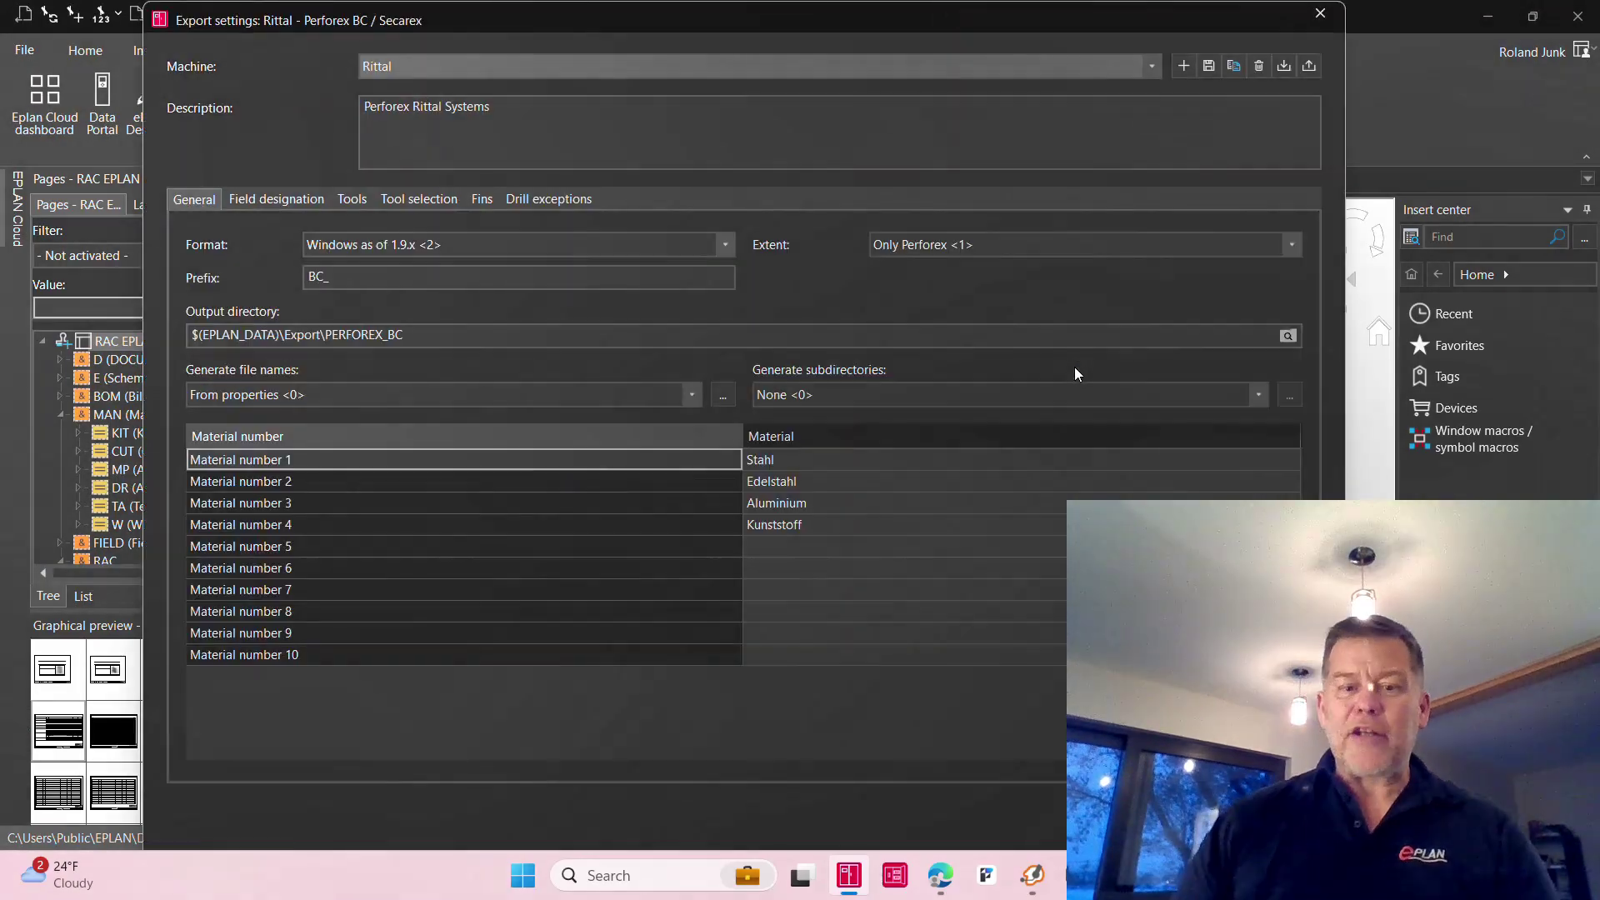
{"action": "left_click", "coordinate": [352, 199]}
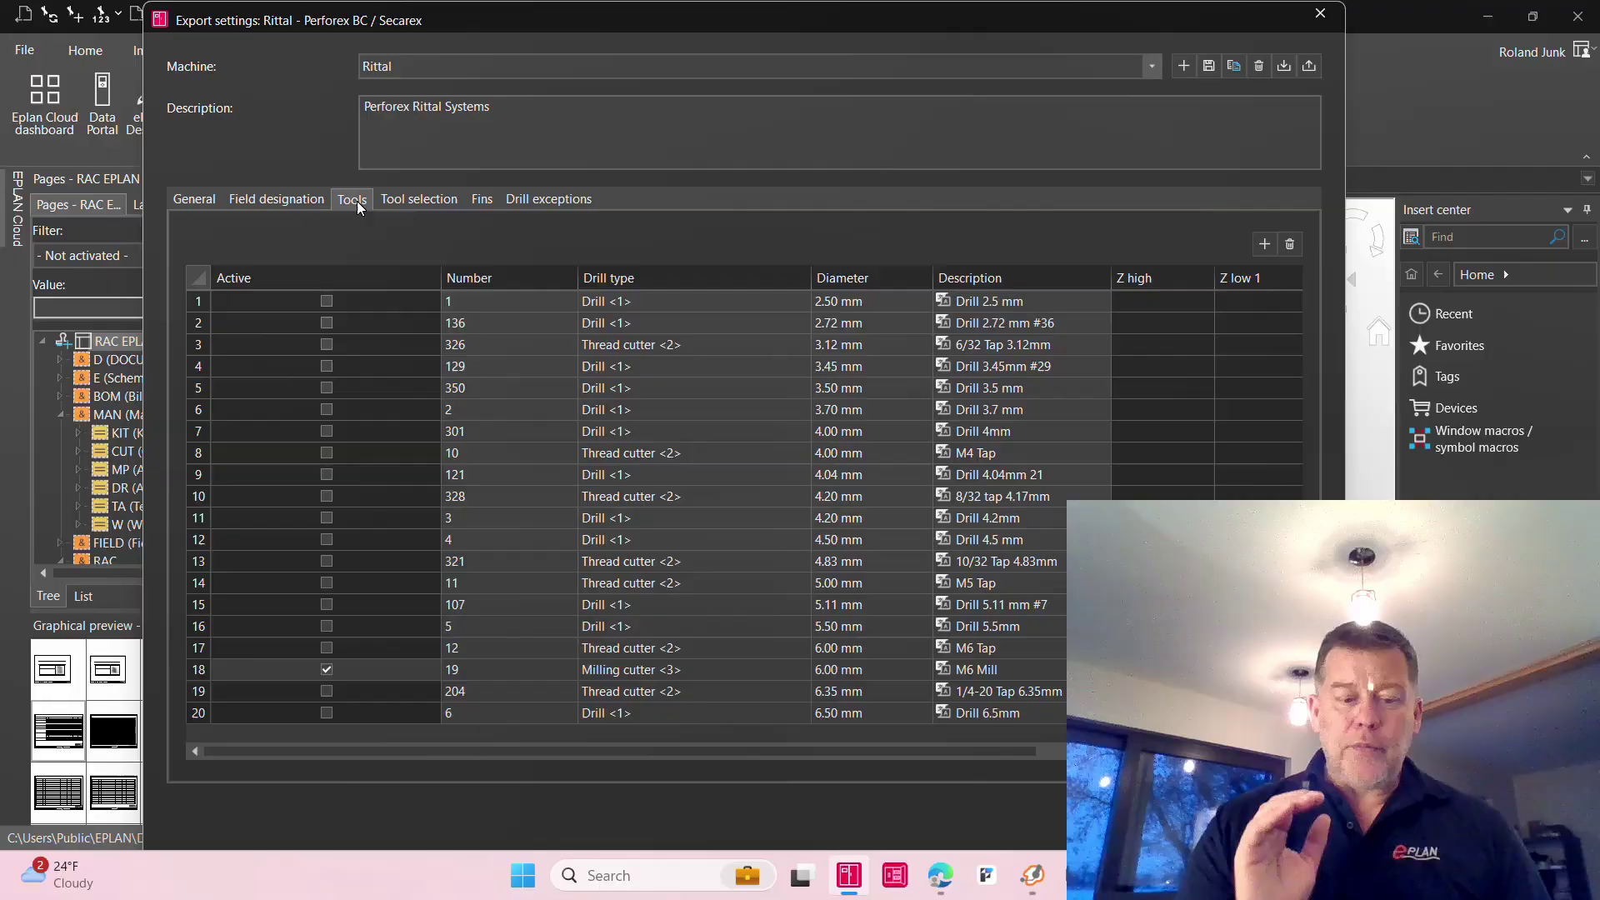
Close the scheme settings and cancel the Perforex BC export without exporting.
{"action": "key", "text": "Escape"}
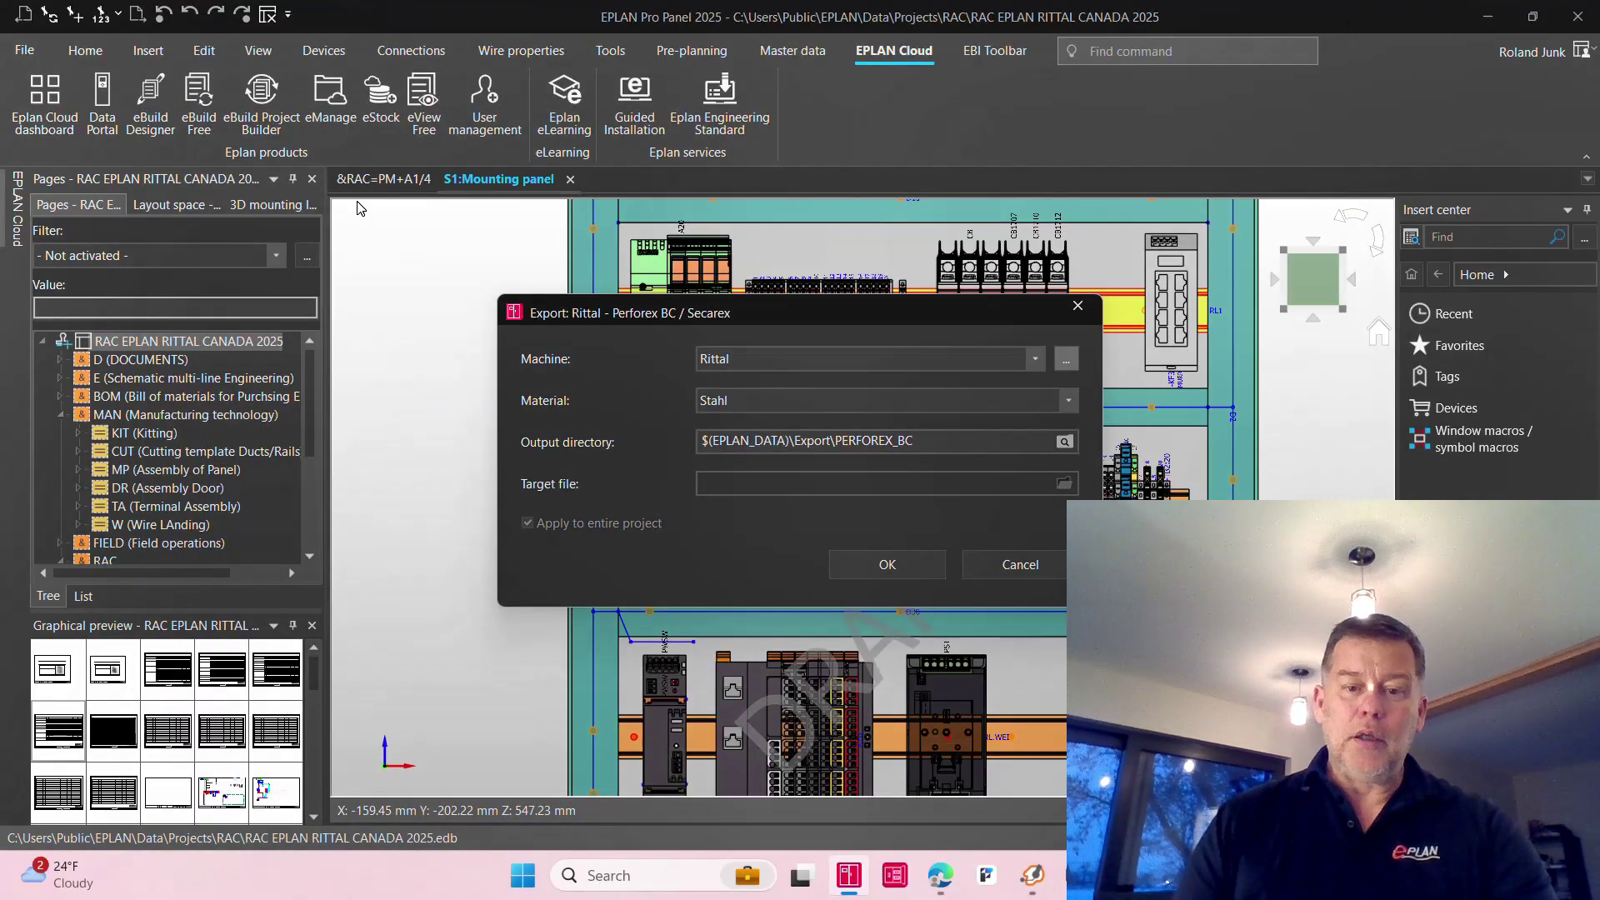
{"action": "key", "text": "Escape"}
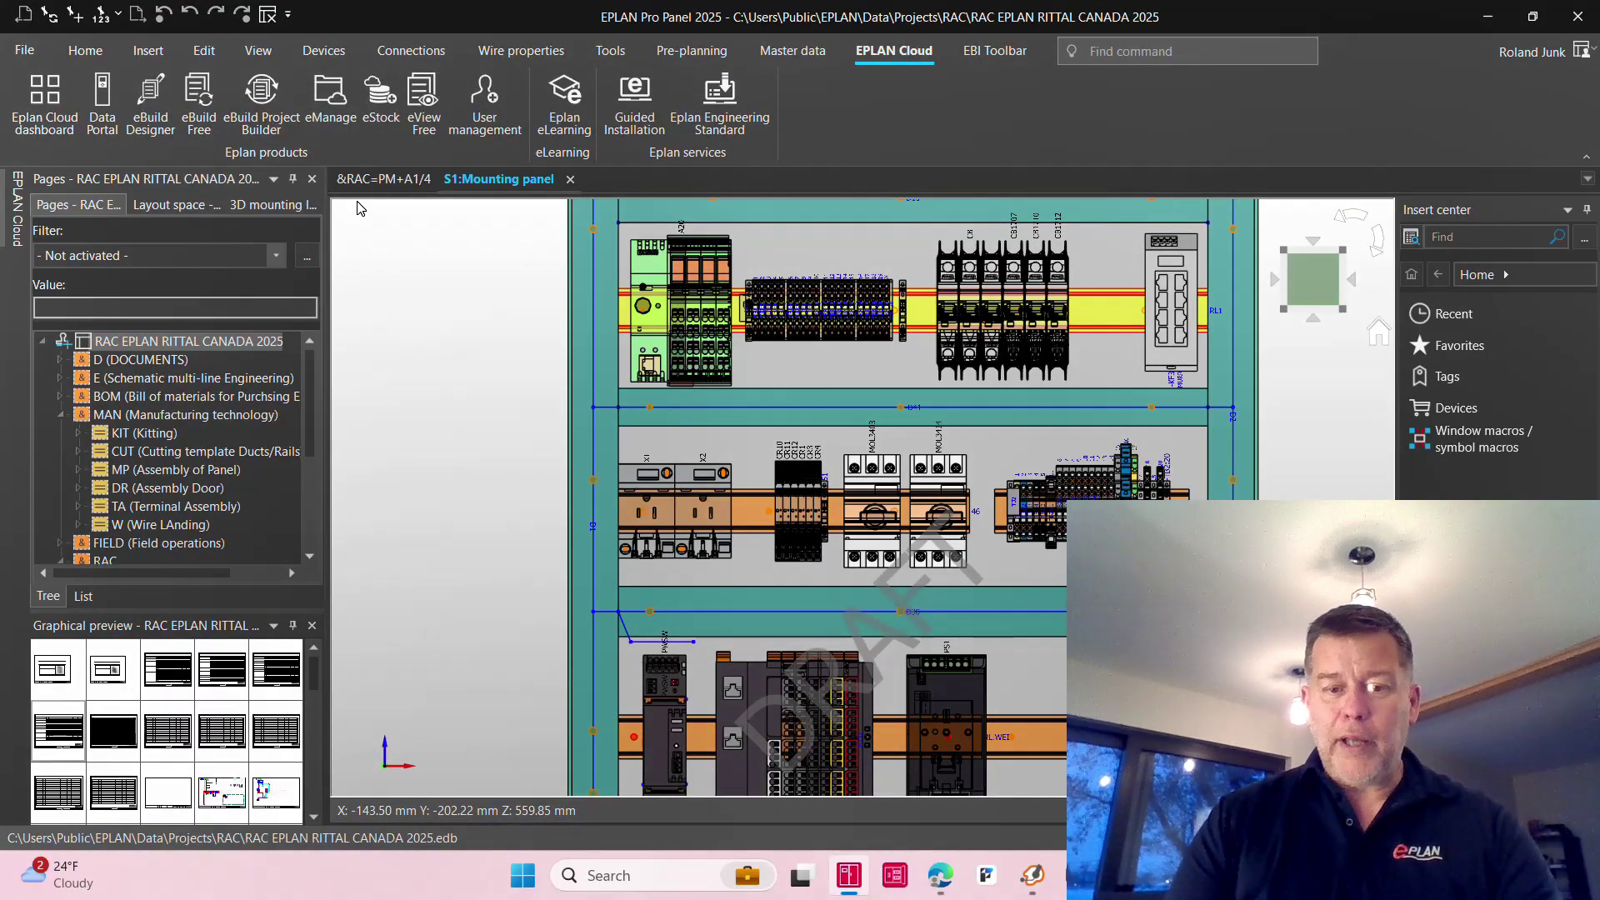